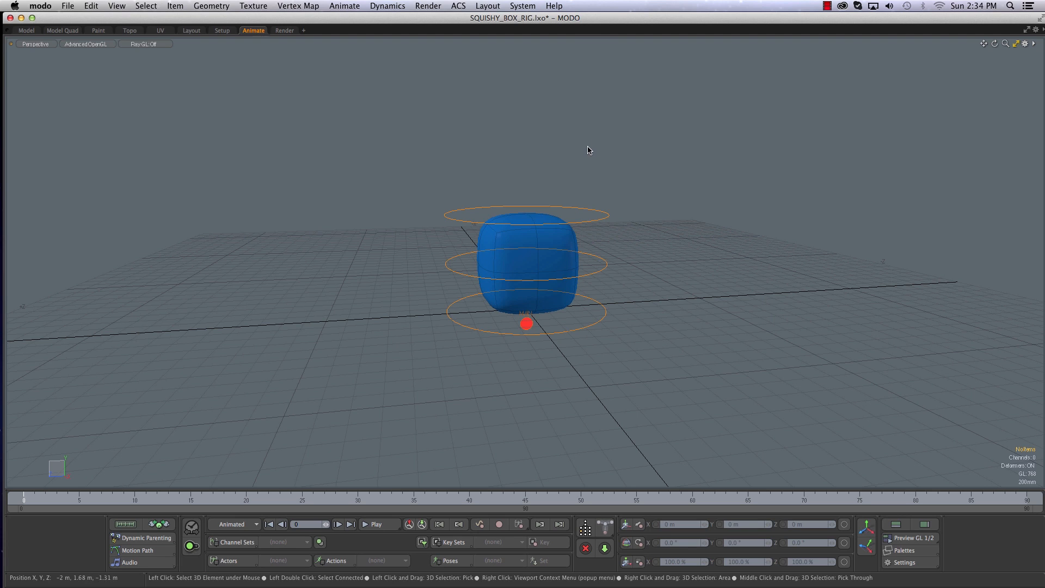
Switch the viewport from perspective to the Right view and frame the squishy box
key("ctrl+space")
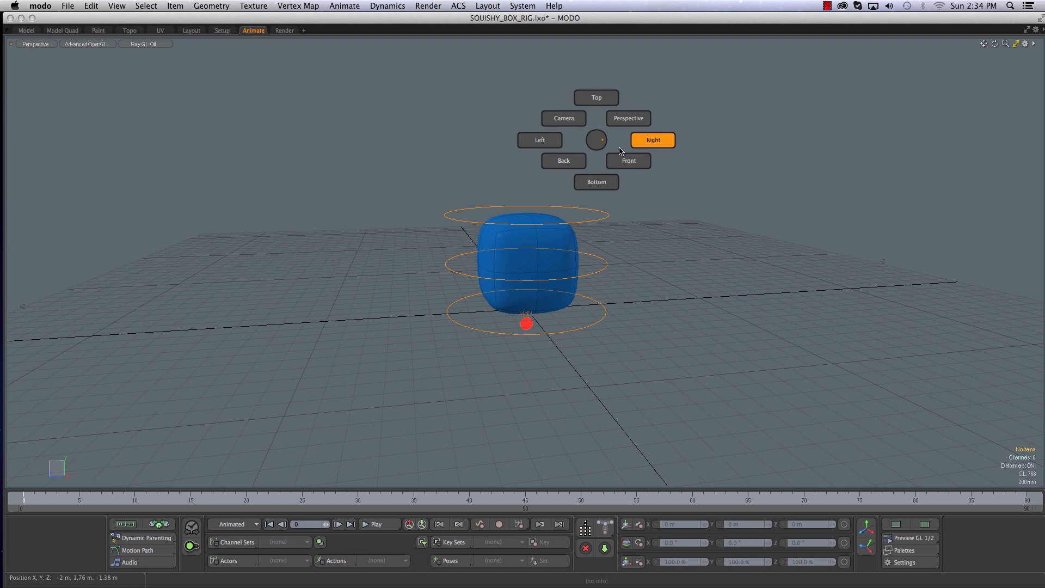
left_click(669, 140)
left_click_drag(658, 202, 635, 229, "alt")
scroll(660, 251, "down", 2)
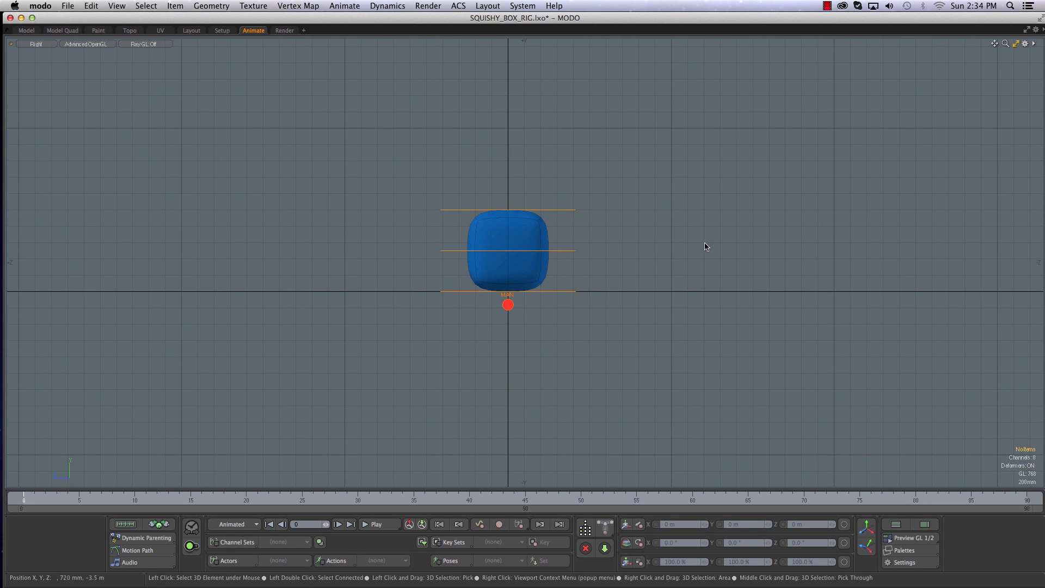
Briefly show and hide the item list with its properties, as well as the graph editor
left_click(927, 525)
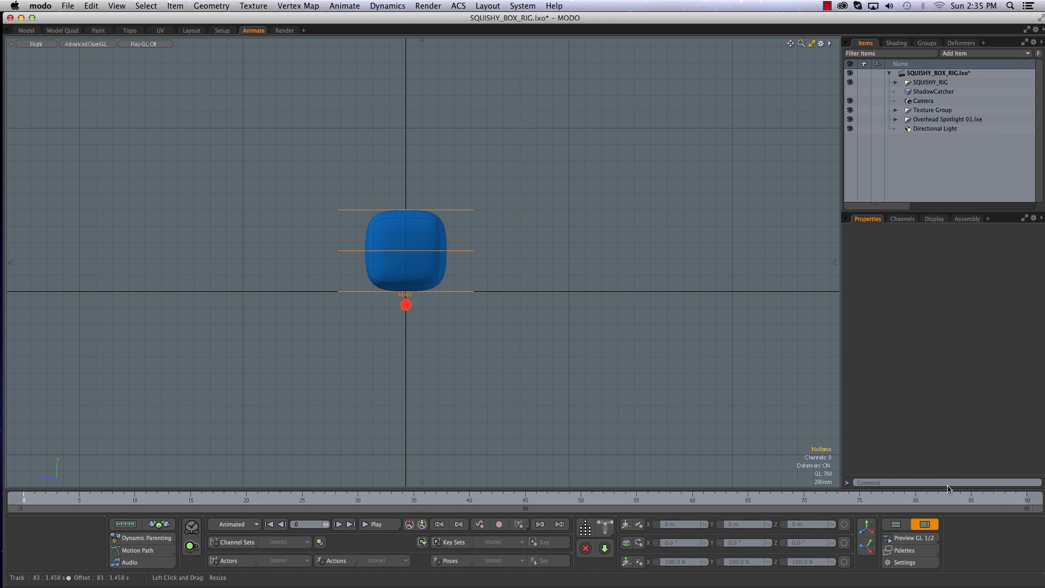
left_click(929, 528)
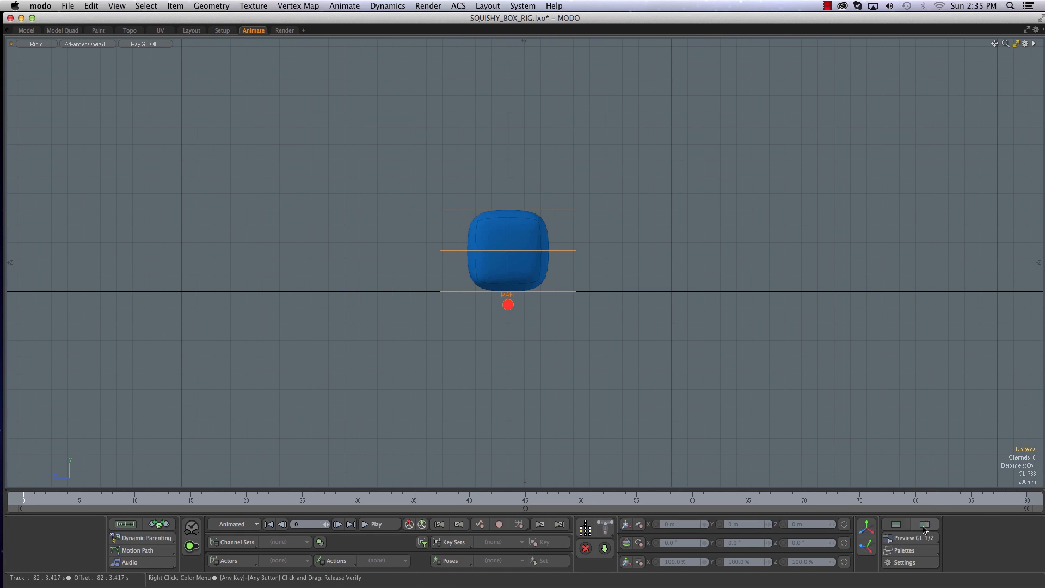
left_click(899, 524)
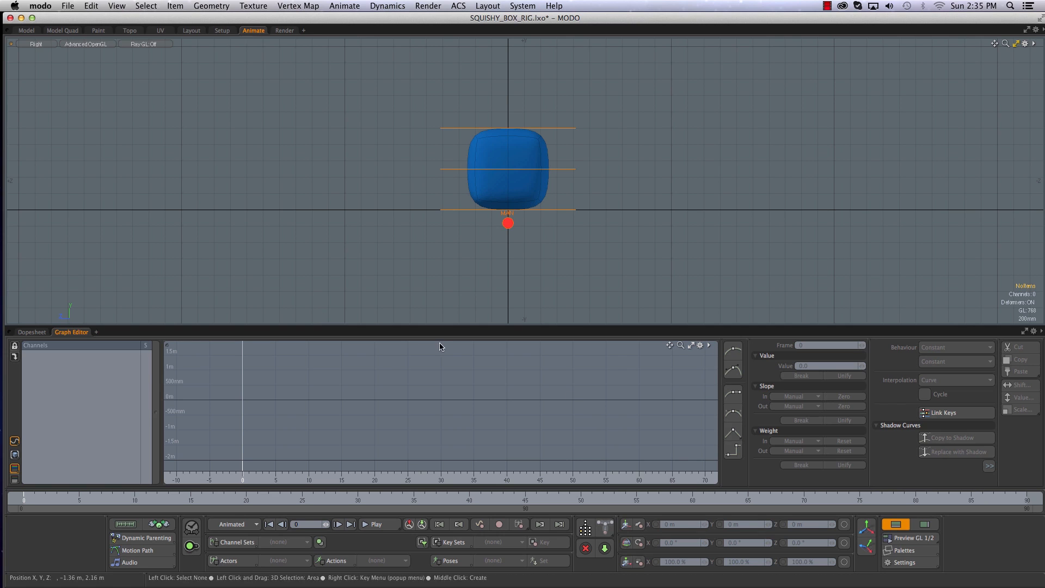
left_click(897, 525)
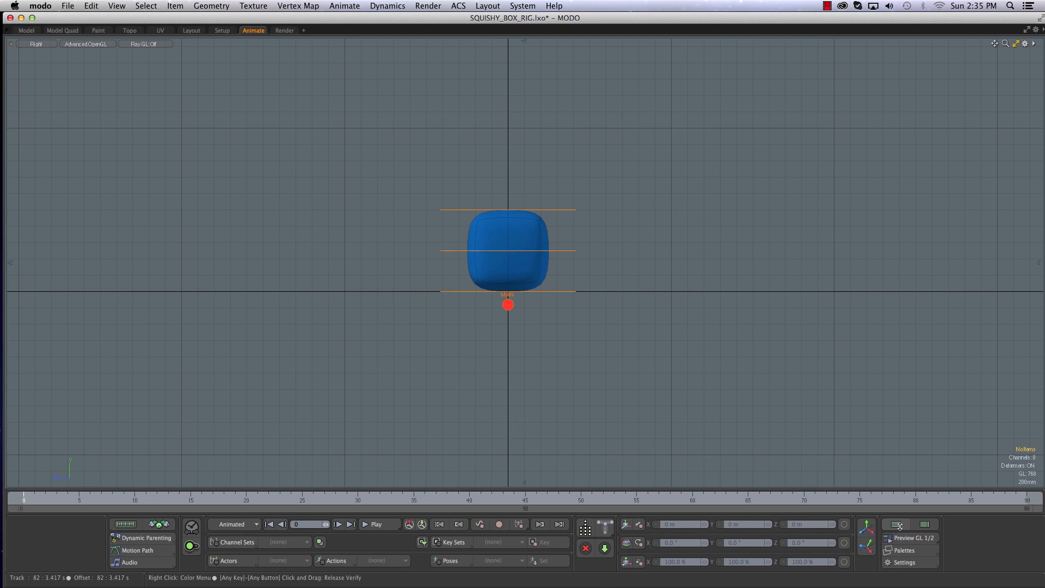
Try moving the box rig by its controls, undo the move and clear the selection
left_click_drag(444, 269, 404, 372, "alt")
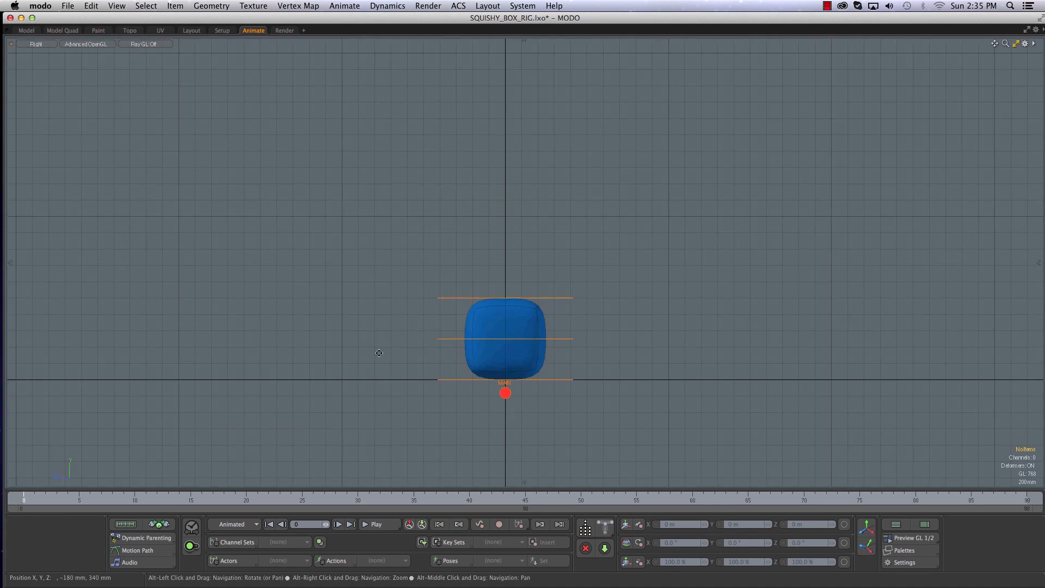
right_click_drag(405, 371, 371, 369, "alt")
left_click_drag(371, 369, 401, 371, "alt")
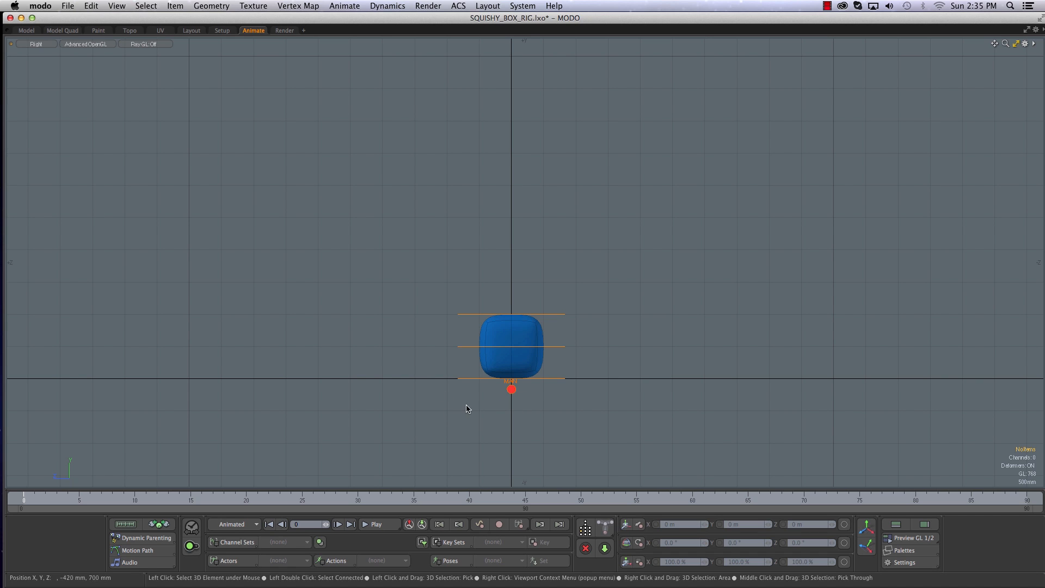
key("w")
left_click(480, 313)
mouse_move(512, 314)
left_mouse_down()
mouse_move(534, 276)
mouse_move(508, 309)
left_mouse_up()
key("super+z")
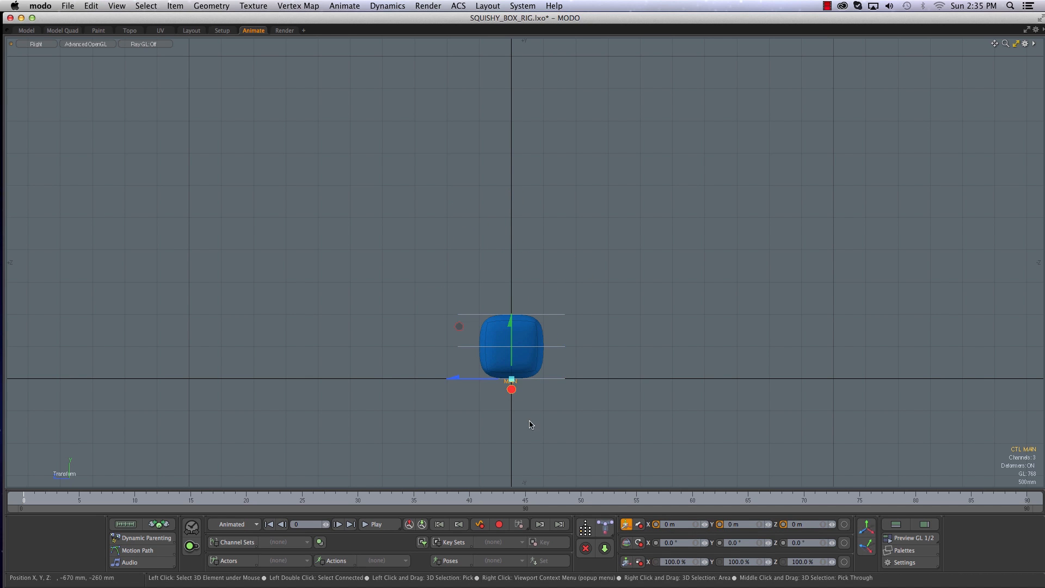
left_click(514, 380)
left_click(483, 412)
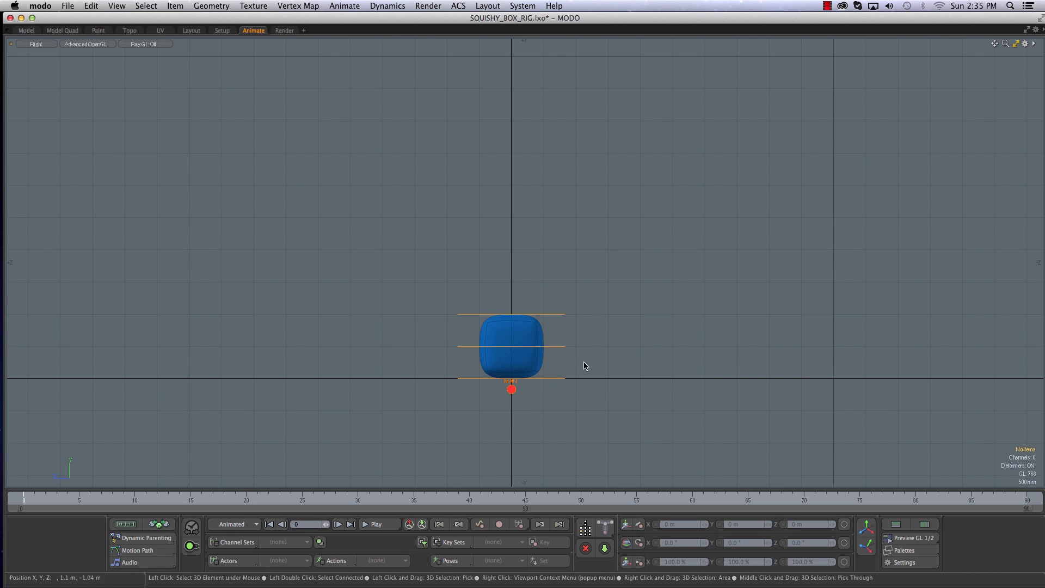
left_click(513, 391)
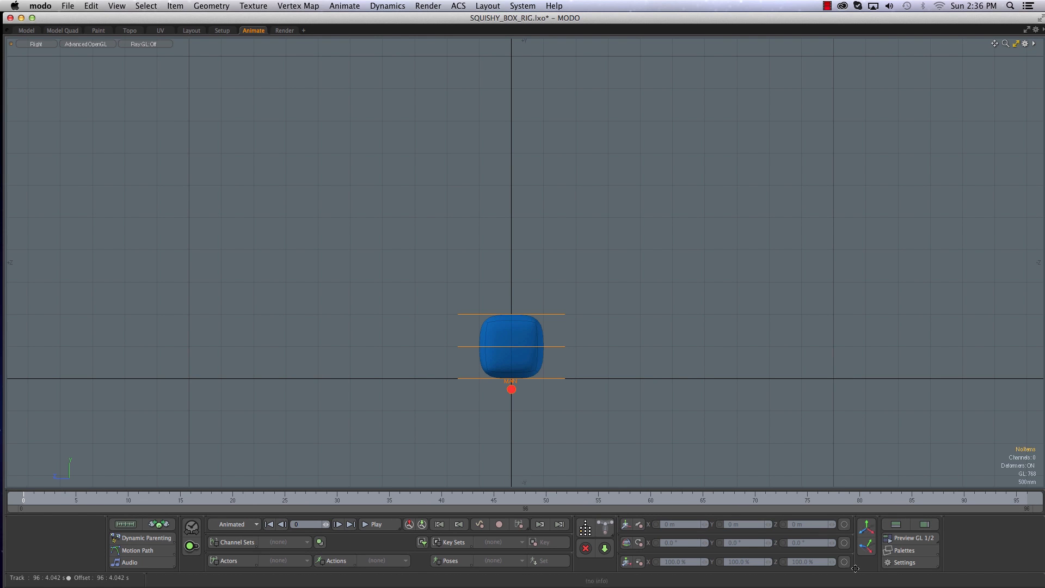
Review the animation settings for the scene range, real-time playback and frame rate
left_click(905, 563)
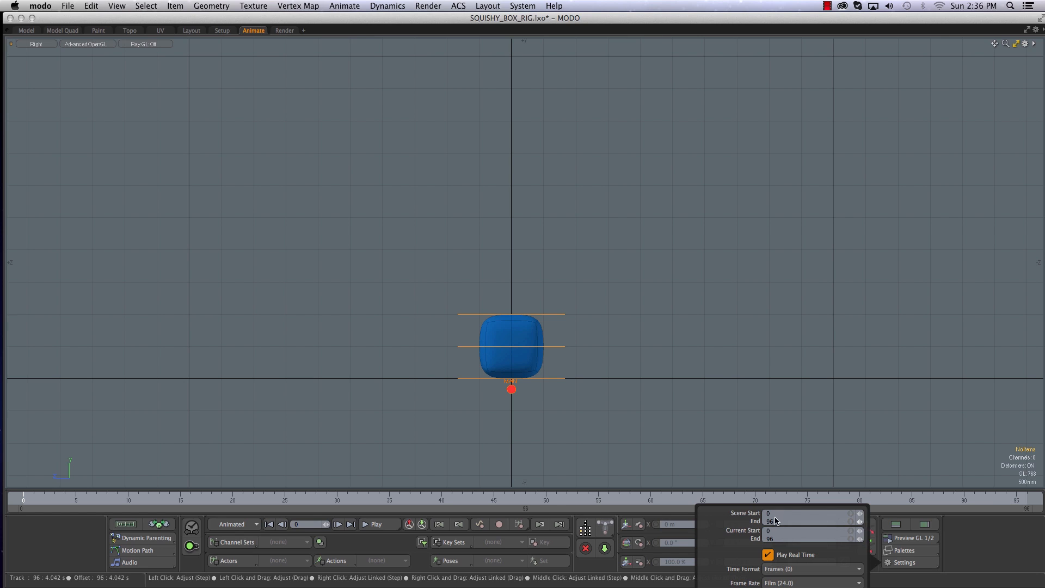
left_click(768, 555)
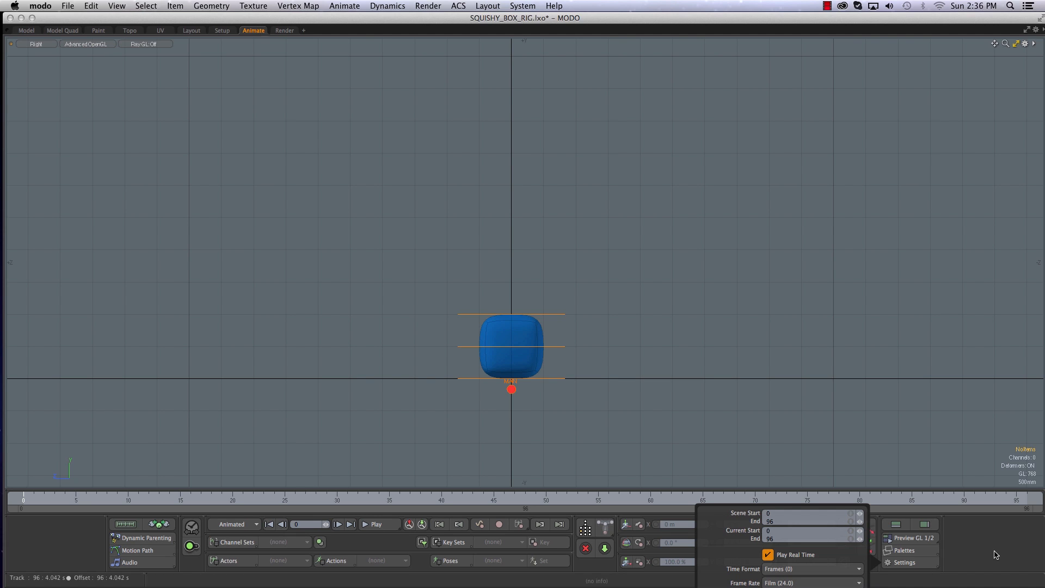
left_click(830, 583)
left_click(1011, 545)
left_click(1007, 549)
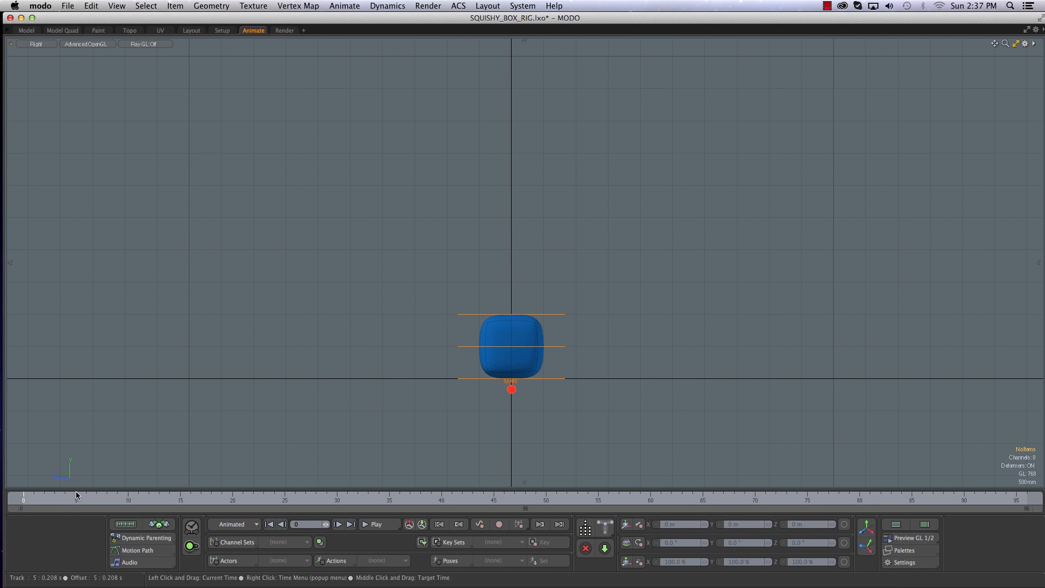
Move the box's main control at frame 0 up and away from the origin, to about Y 3.98 m and Z 5.01 m
left_click_drag(623, 259, 630, 289, "alt")
left_click(526, 423)
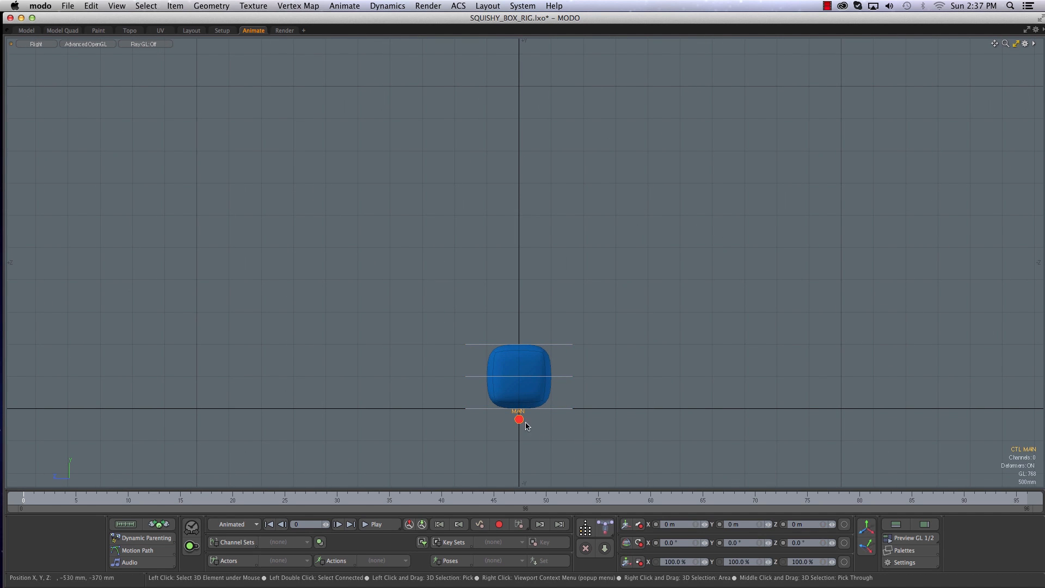
key("w")
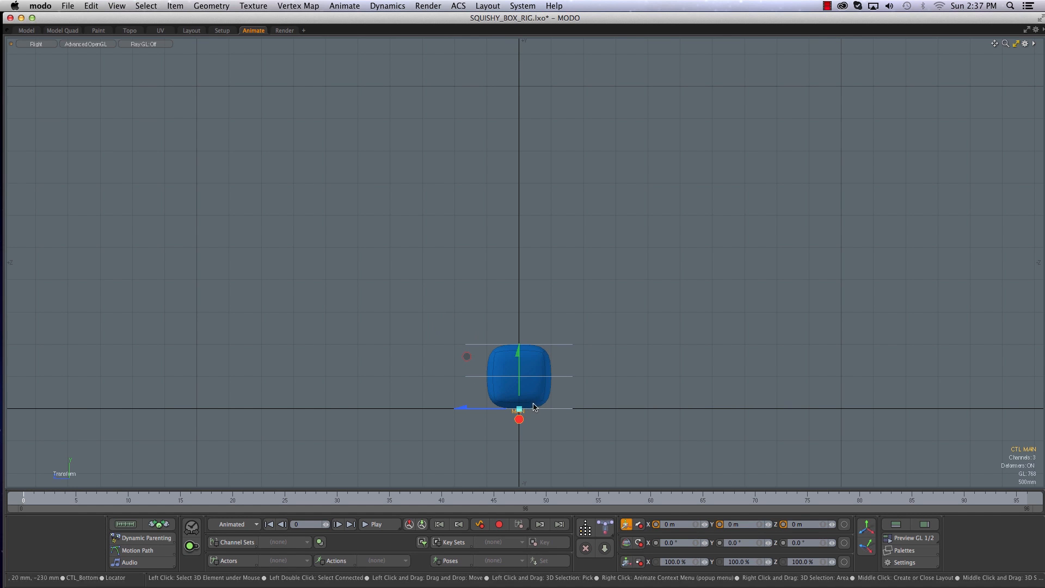
left_click_drag(517, 412, 195, 155)
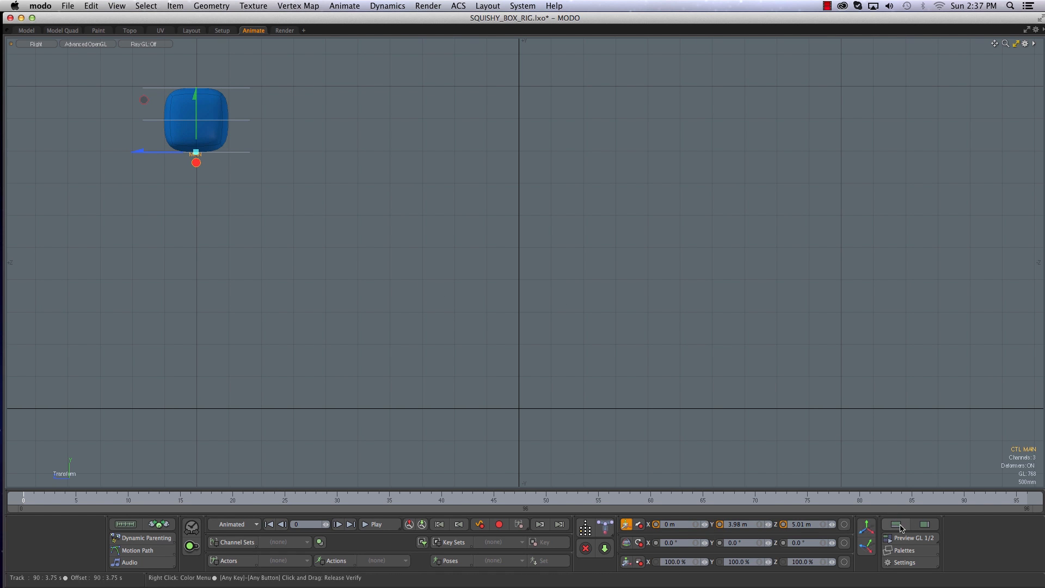
Show the graph editor below the viewport and key the main control's position at frame 0
left_click(896, 524)
scroll(607, 181, "down", 3)
left_click_drag(596, 177, 458, 199, "alt")
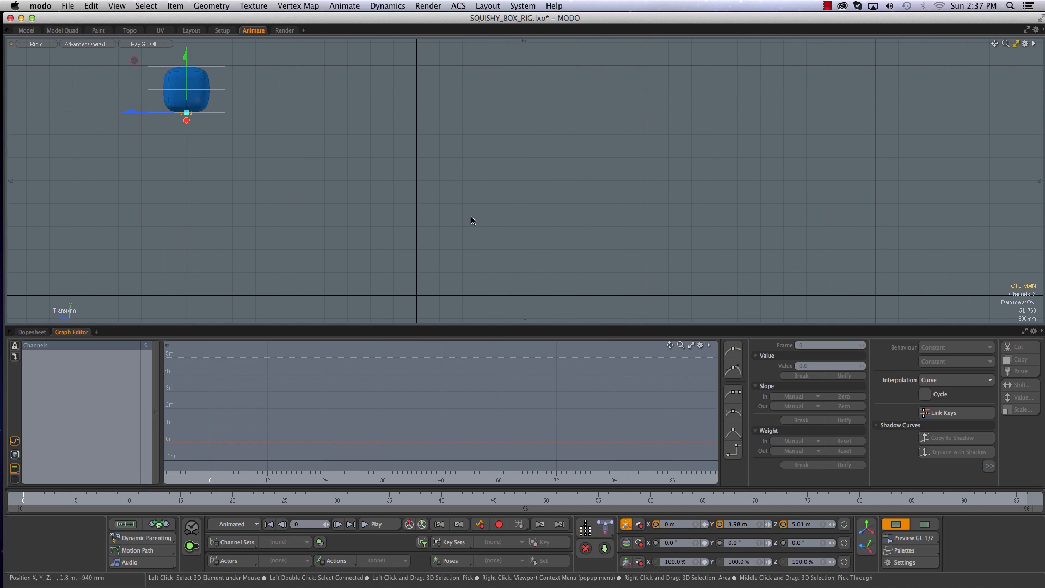
key("q")
left_click(187, 120)
key("w")
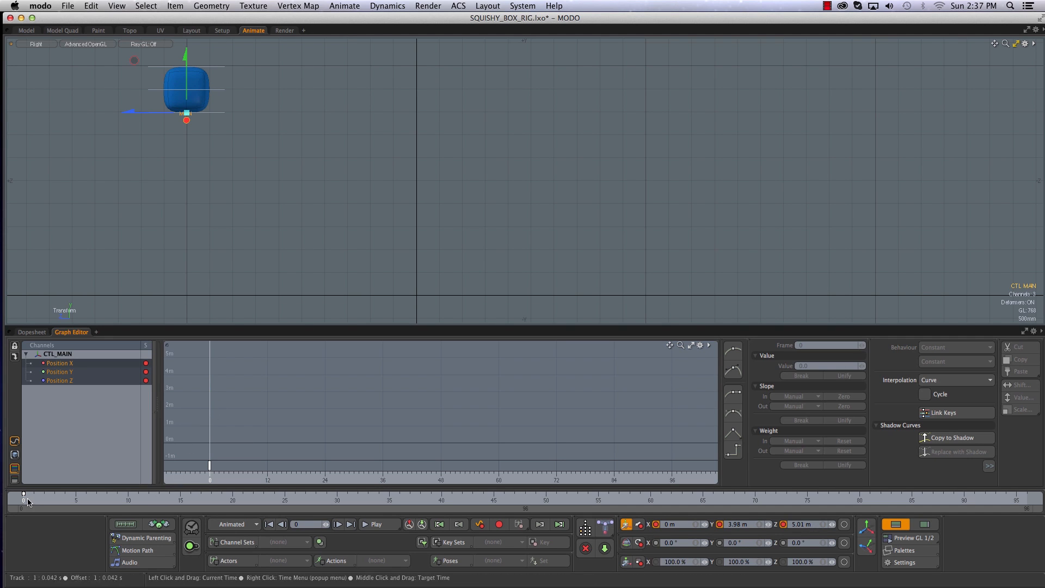
At frame 10, move the main control down to the ground at Y 0 m and about Z 2.39 m
left_click(128, 500)
left_click_drag(185, 114, 451, 219)
scroll(512, 257, "up", 10)
left_click_drag(98, 299, 301, 262, "alt")
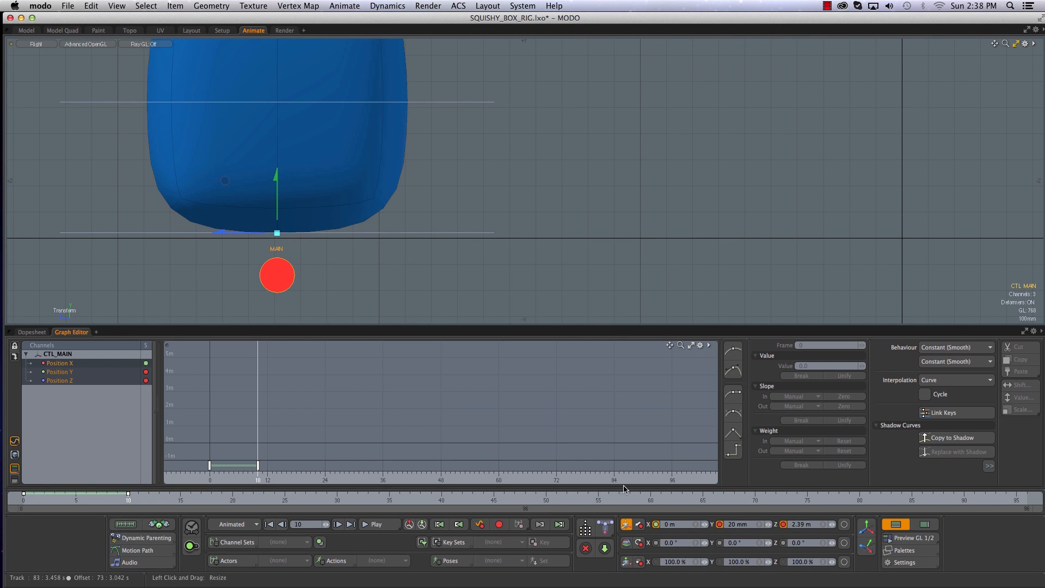
left_click(746, 526)
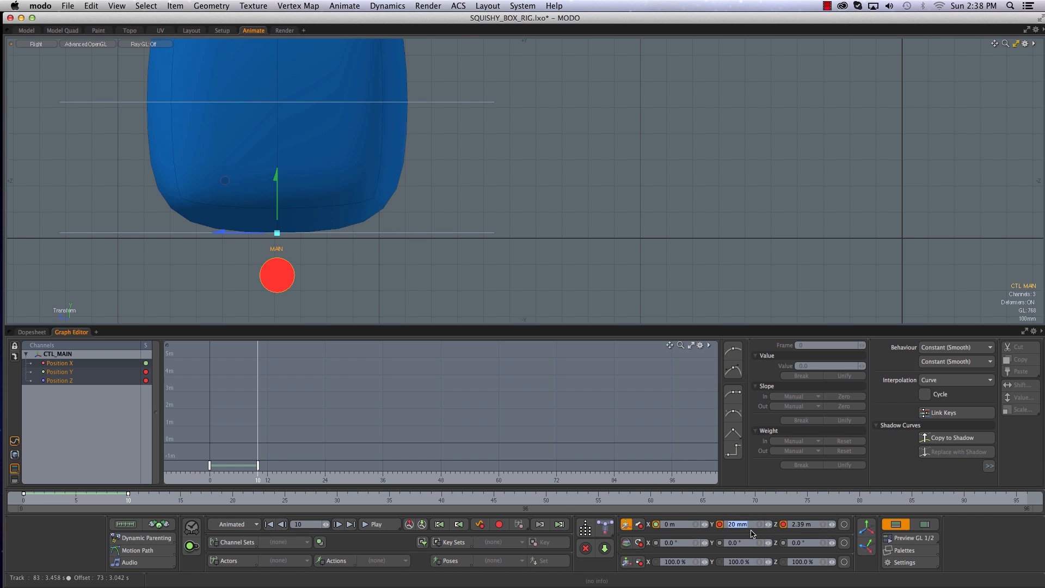
type("0")
key("Return")
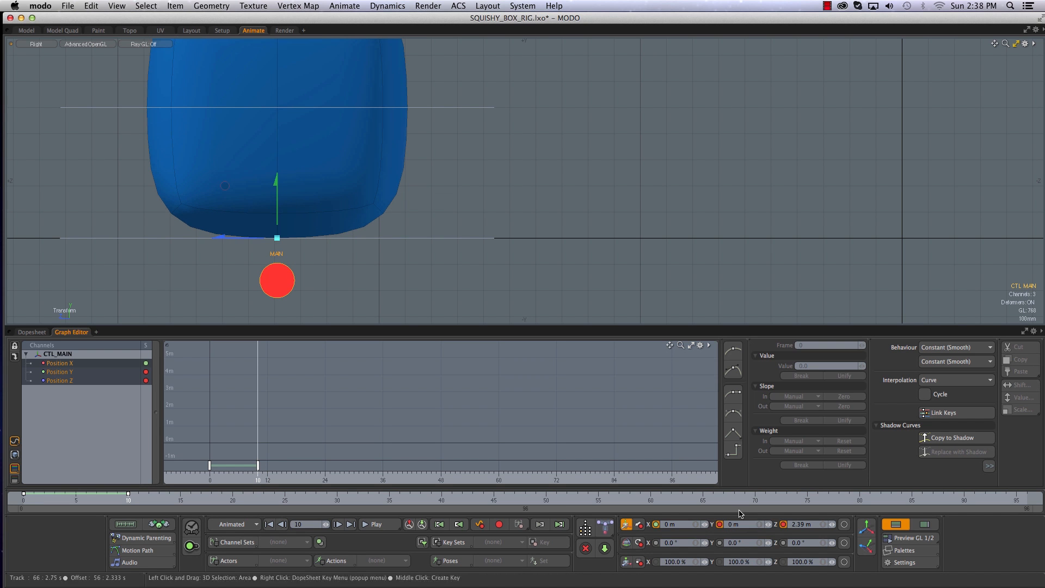
Scrub the timeline from frame 0 to frame 10 to check the box's drop to the ground
right_click_drag(688, 180, 532, 216, "alt")
left_click_drag(676, 190, 447, 269, "alt")
right_click_drag(447, 269, 487, 269, "alt")
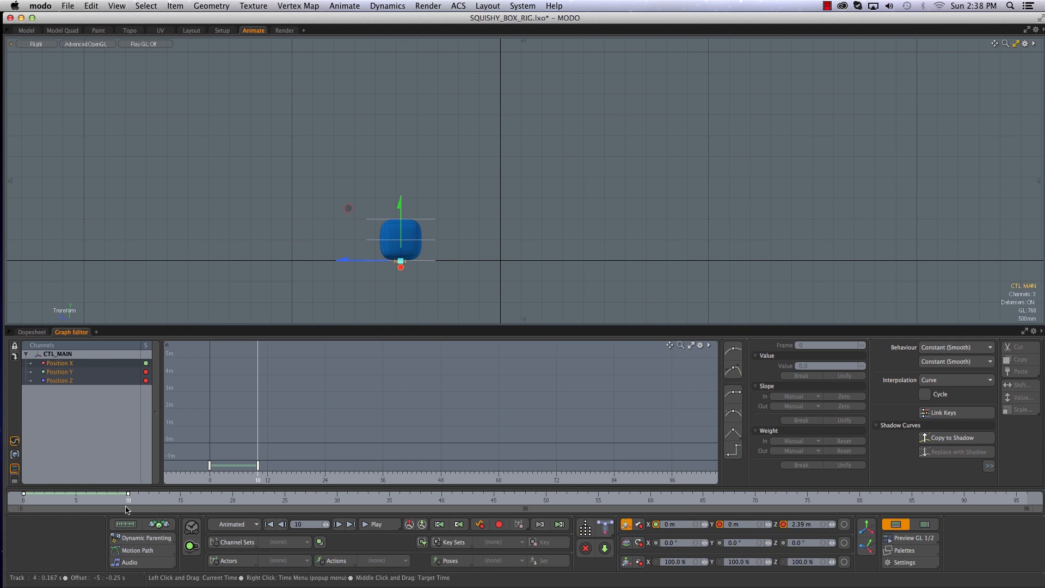
left_click(24, 501)
left_click_drag(23, 500, 128, 500)
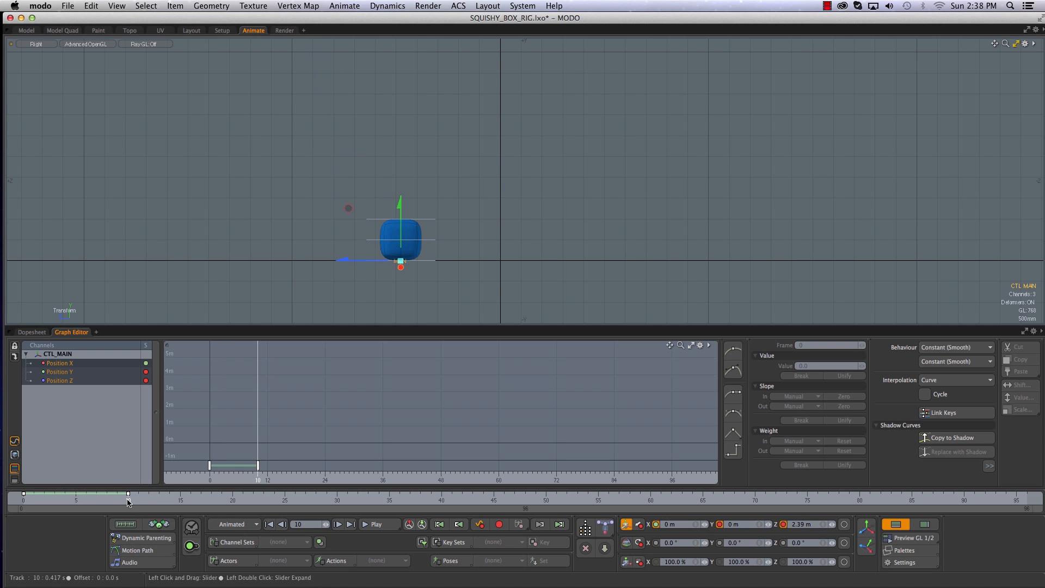
At frame 20, raise the main control into the air to about Y 3.7 m and Z 750 mm
left_click(159, 501)
left_click_drag(159, 503, 233, 503)
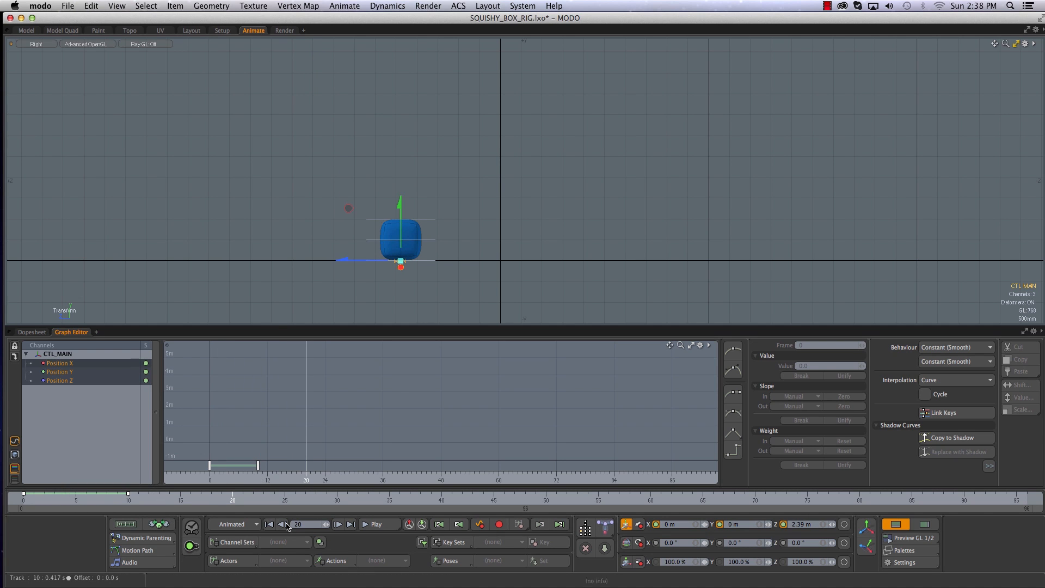
left_click_drag(401, 265, 470, 108)
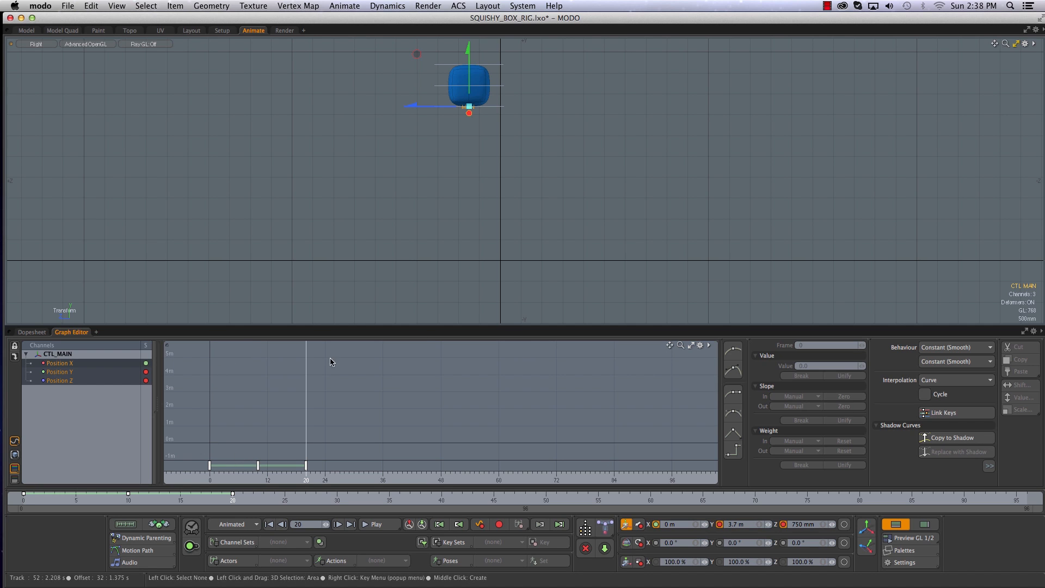
Examine the graph editor's channel filters, including transform and other item channels, and restore the display of animated channels only
left_click(14, 442)
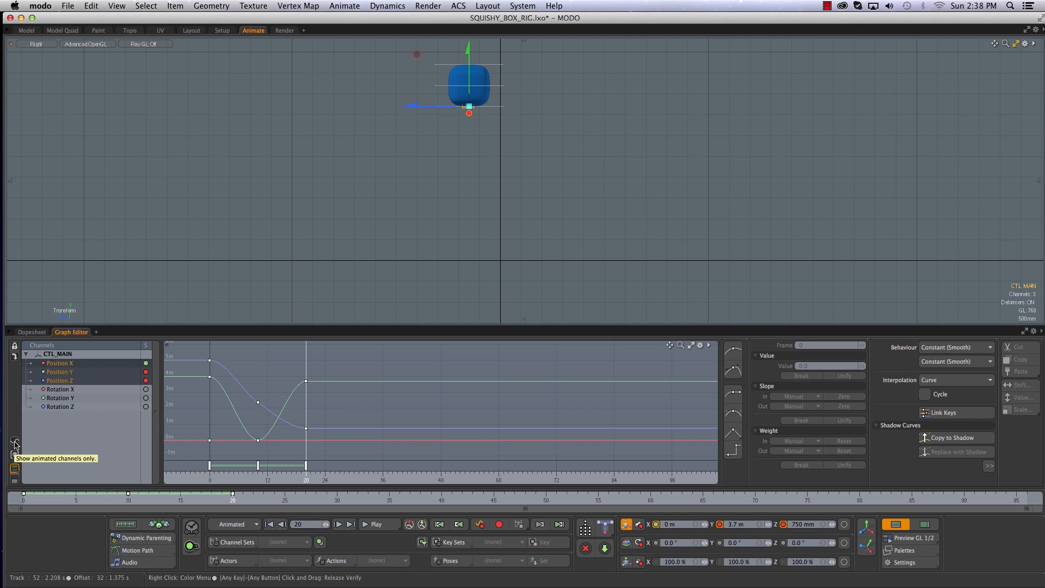
left_click(15, 481)
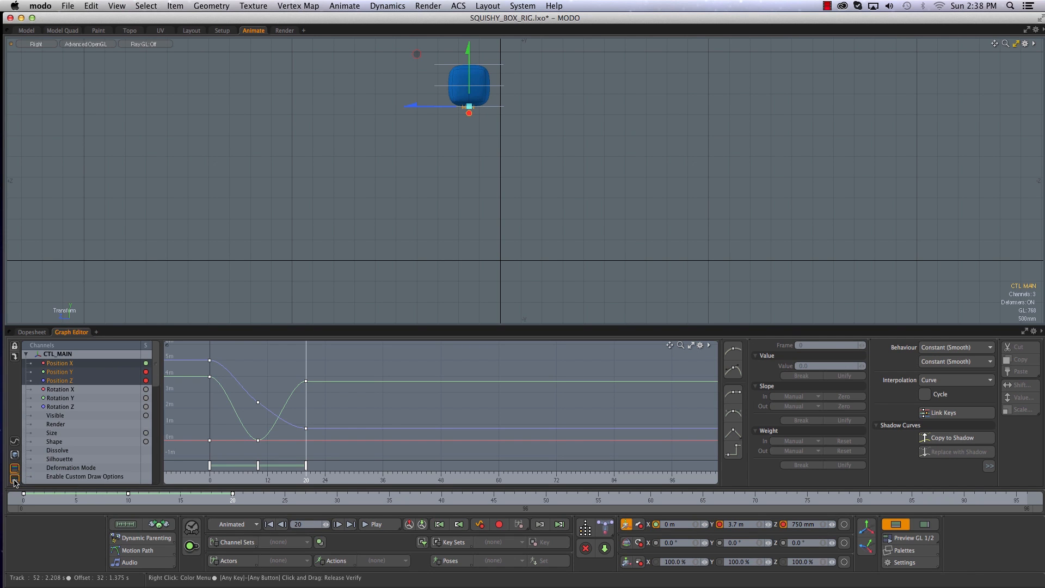
mouse_move(158, 374)
left_mouse_down()
mouse_move(158, 479)
mouse_move(158, 364)
left_mouse_up()
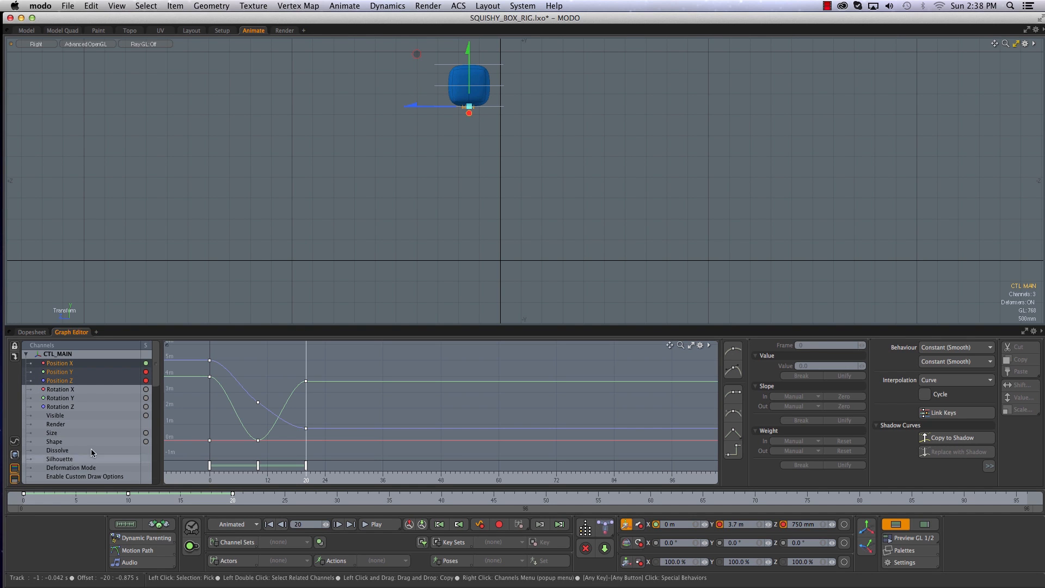
left_click(15, 470)
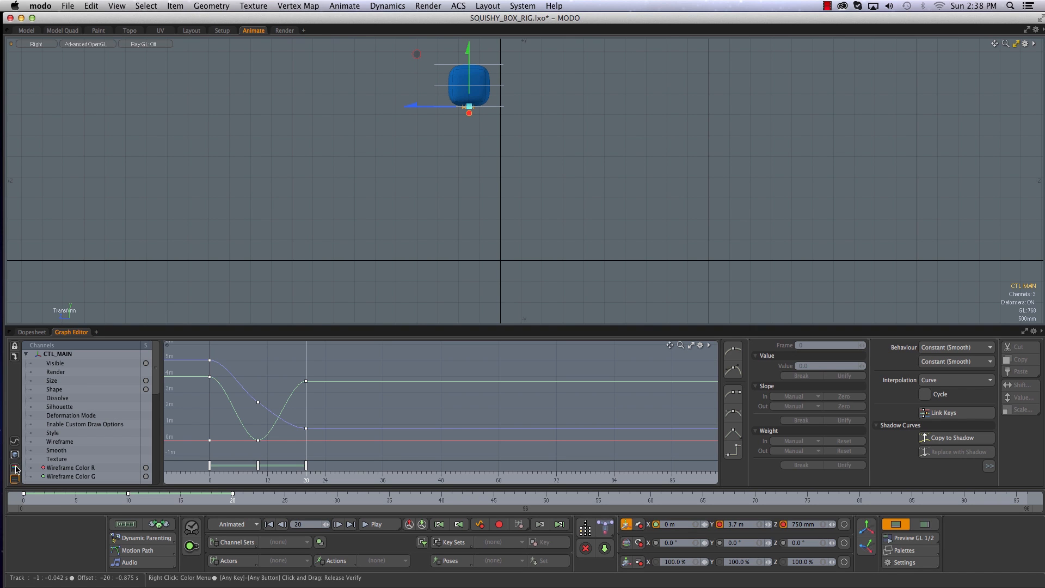
mouse_move(157, 372)
left_mouse_down()
mouse_move(159, 474)
mouse_move(157, 362)
left_mouse_up()
left_click(15, 480)
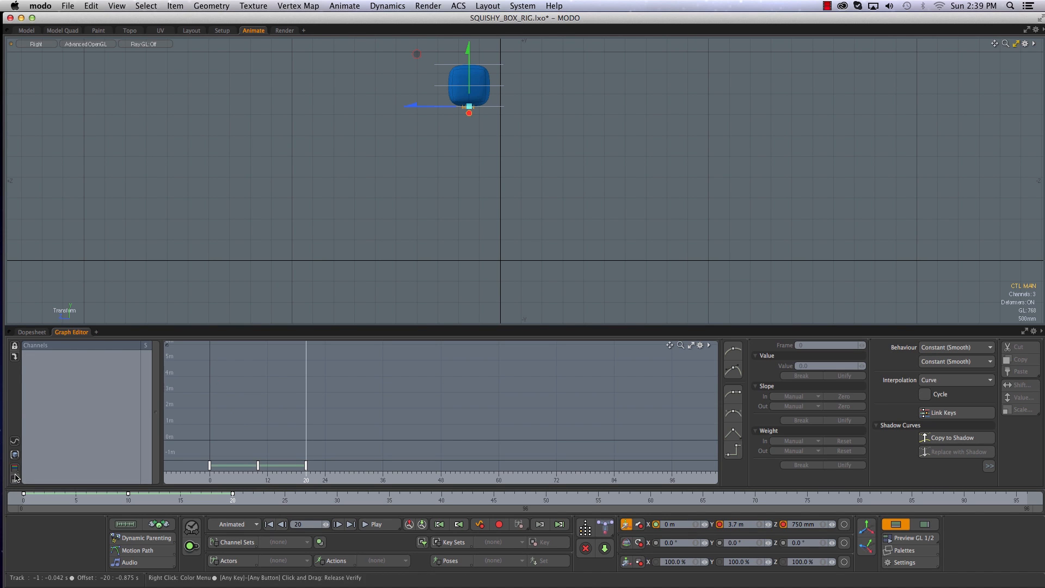
left_click(15, 468)
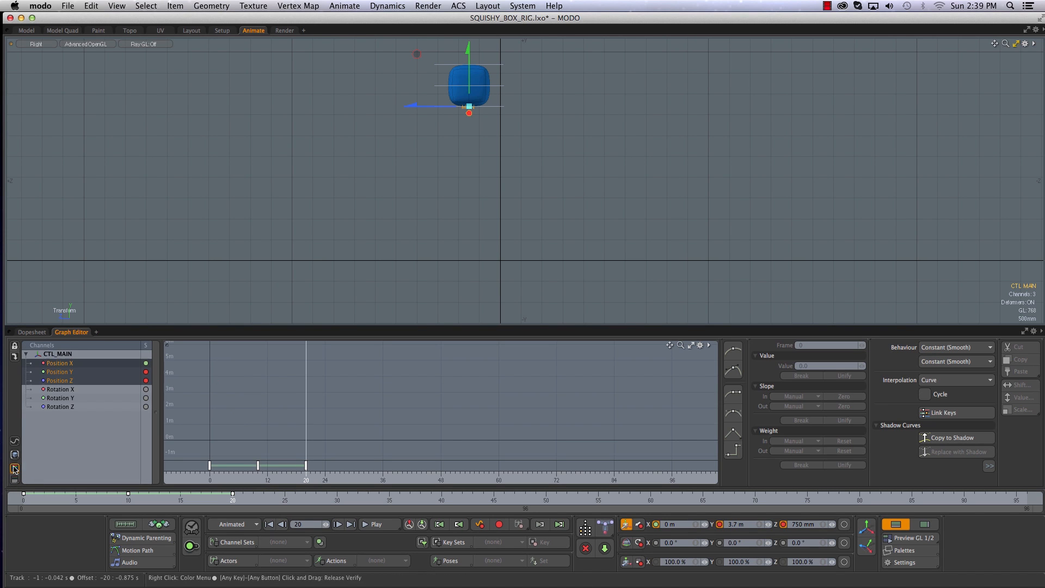
left_click(15, 440)
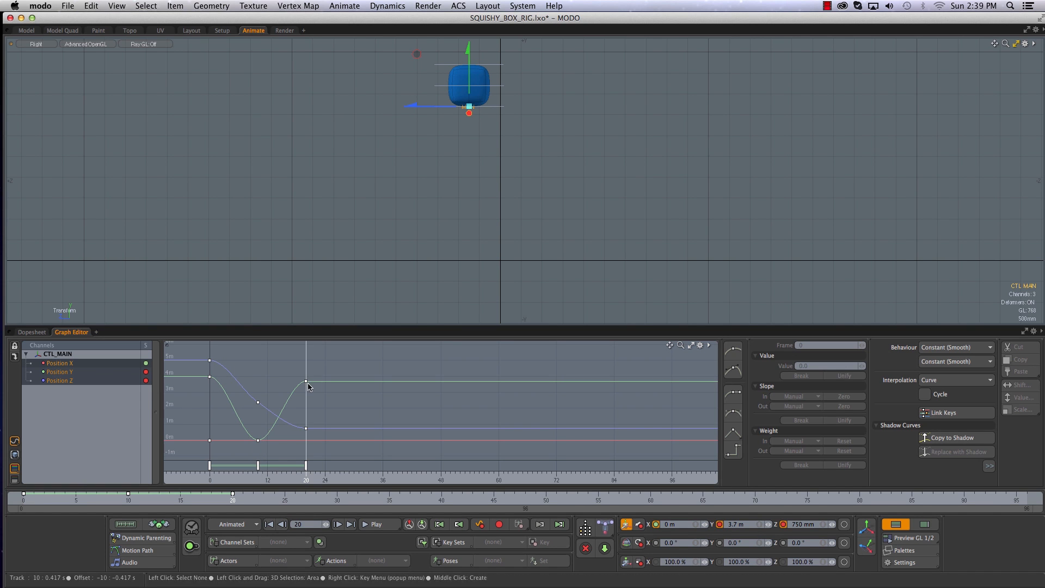
At frame 30, bring the main control back down to the ground at Y 0 m and about Z -1.07 m
mouse_move(83, 497)
left_mouse_down()
mouse_move(24, 497)
mouse_move(242, 501)
left_mouse_up()
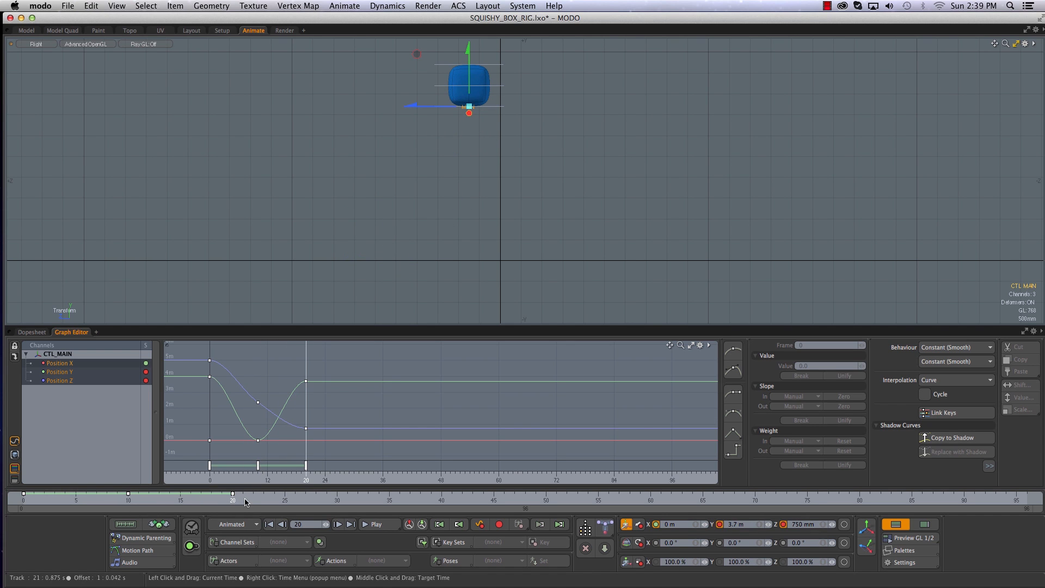
left_click(337, 501)
left_click_drag(471, 108, 545, 260)
left_click(740, 524)
type("0")
key("Return")
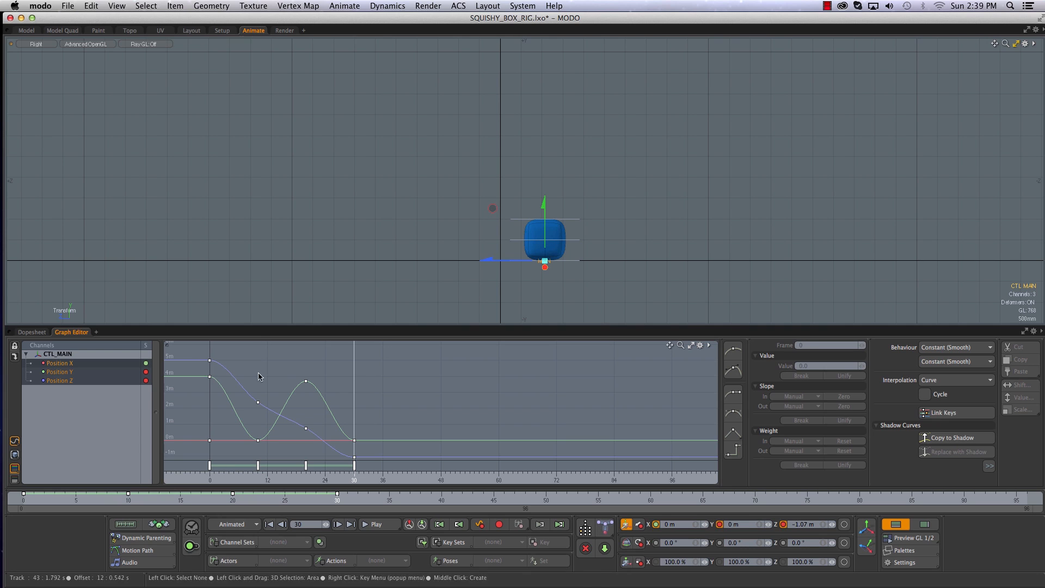
Keep auto-keying set to Animated and, at frame 40, raise the main control to about Y 3.2 m and Z -3.47 m
left_click(235, 526)
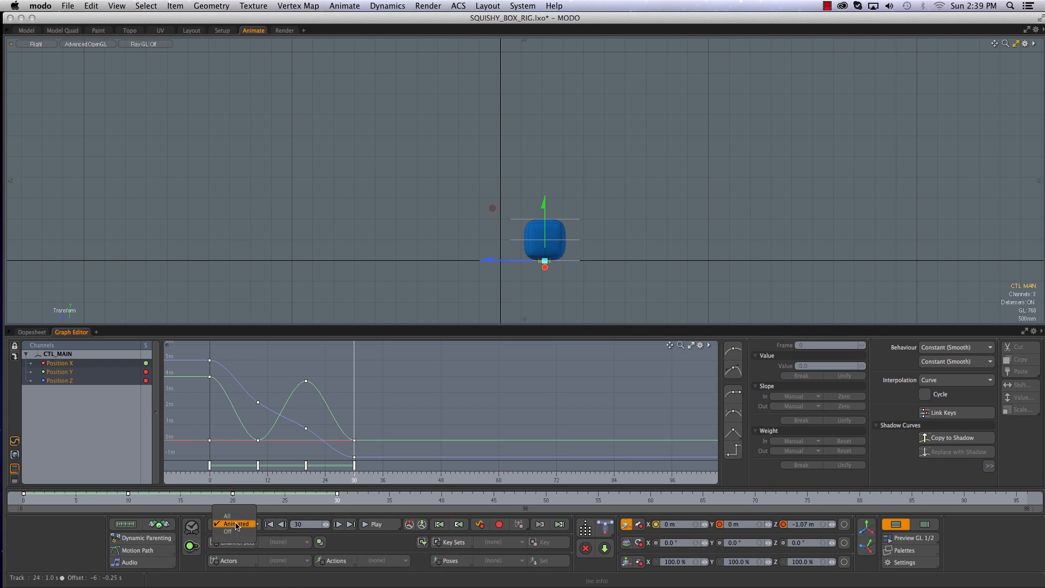
left_click(236, 524)
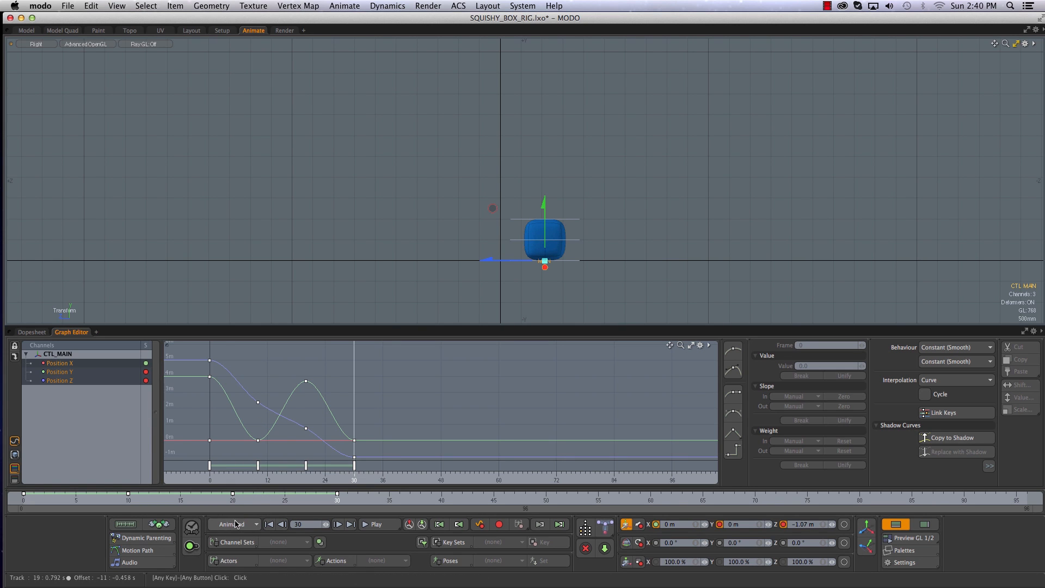
left_click_drag(522, 384, 519, 398, "ctrl+alt")
left_click(450, 500)
left_click_drag(560, 244, 651, 119)
left_click_drag(493, 384, 484, 377, "alt")
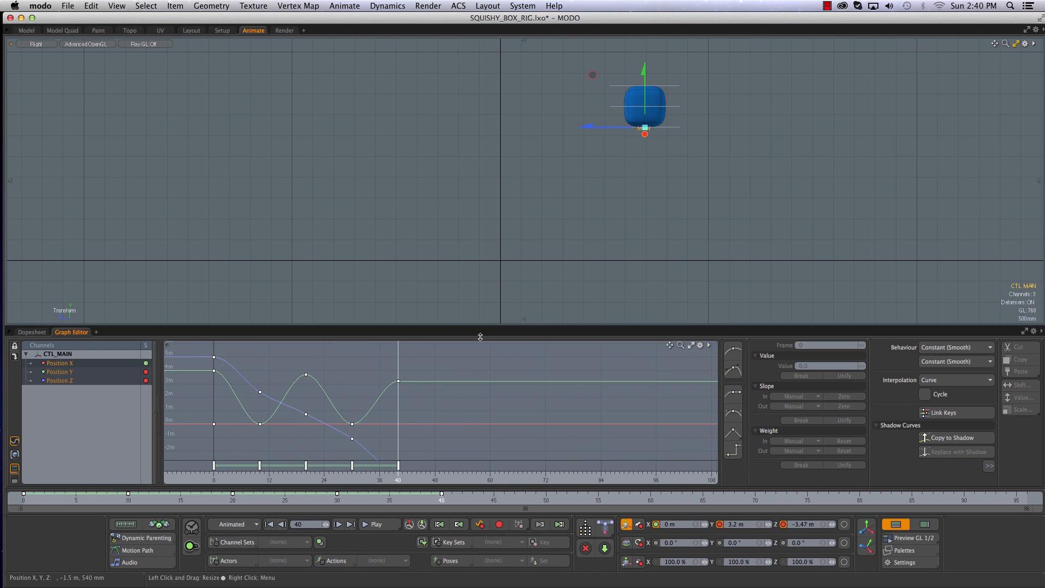
Enlarge the graph editor and, at frame 50, lower the main control to the ground at about Y -40 mm and Z -4.75 m
left_click_drag(480, 337, 479, 297)
left_click_drag(512, 375, 417, 376, "ctrl+alt")
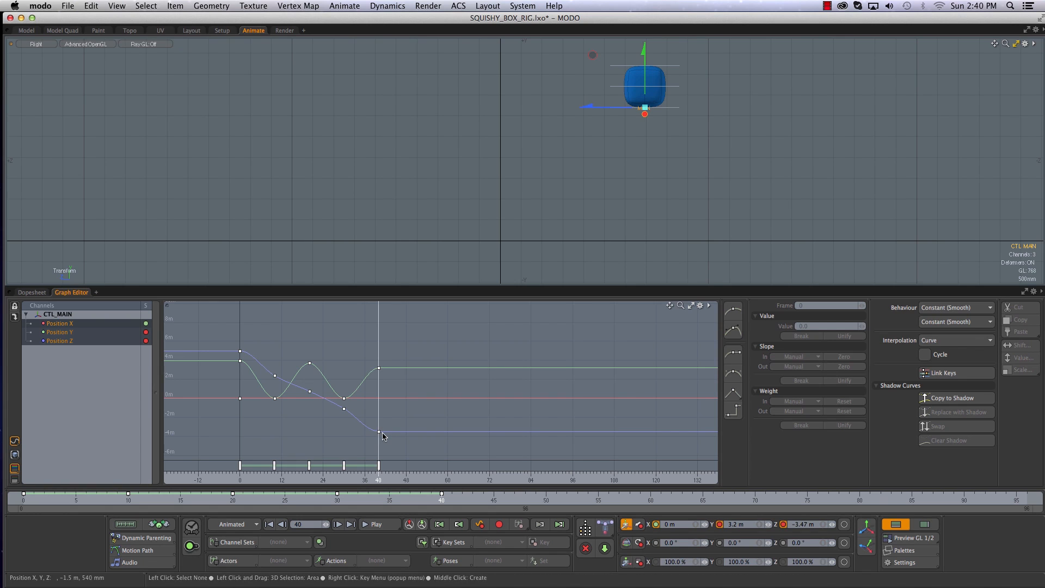
left_click(546, 502)
left_click_drag(645, 108, 696, 241)
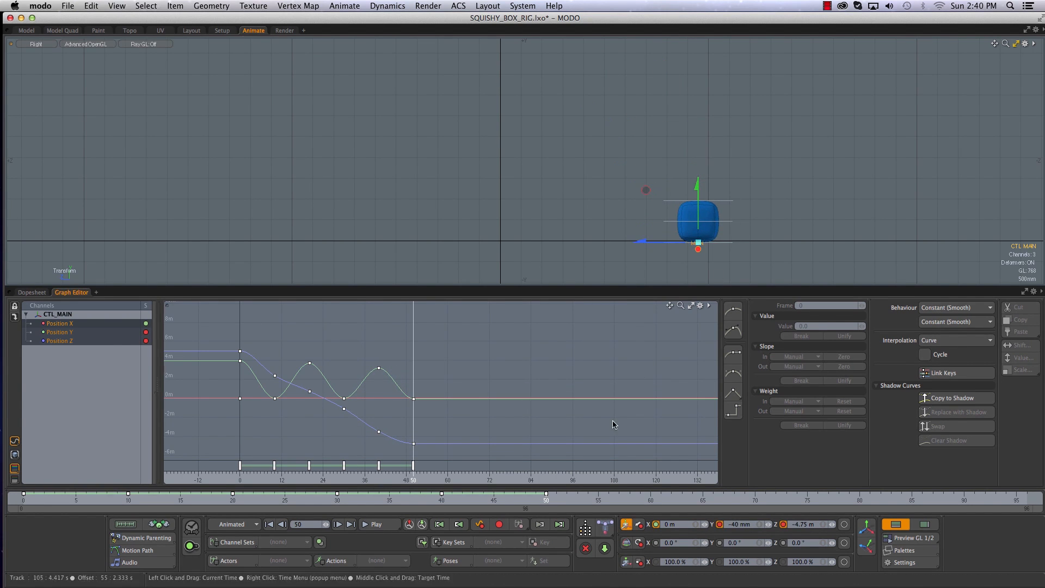
Raise the main control to about Y 2.2 m, Z -6.21 m at frame 60 and ground it at Y -20 mm, Z -7.33 m at frame 70
left_click(650, 500)
left_click_drag(698, 242, 759, 149)
left_click(755, 501)
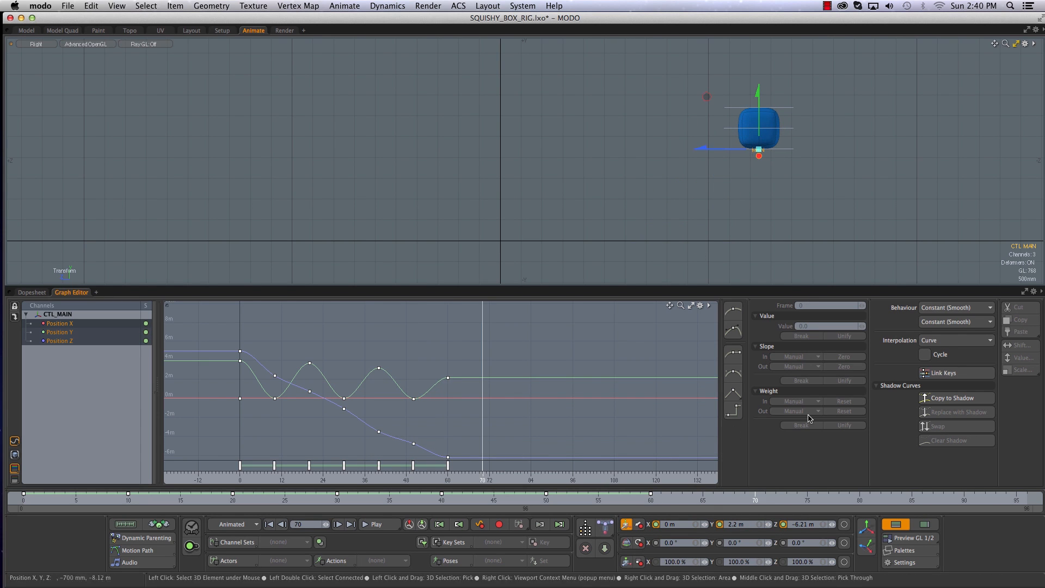
left_click_drag(759, 148, 806, 241)
Add a last hop about 1.2 m high at frame 80 and ground the main control at Y 0 m, Z about -9.19 m at frame 90
left_click_drag(682, 249, 455, 249, "alt+shift")
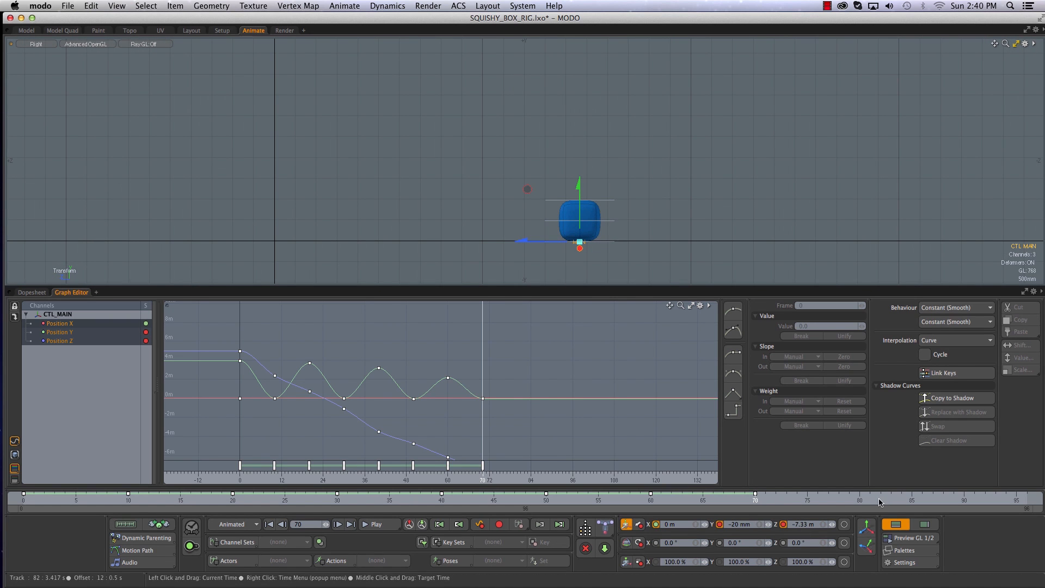
left_click(861, 501)
left_click_drag(584, 243, 624, 192)
left_click(963, 501)
left_click_drag(624, 185, 657, 233)
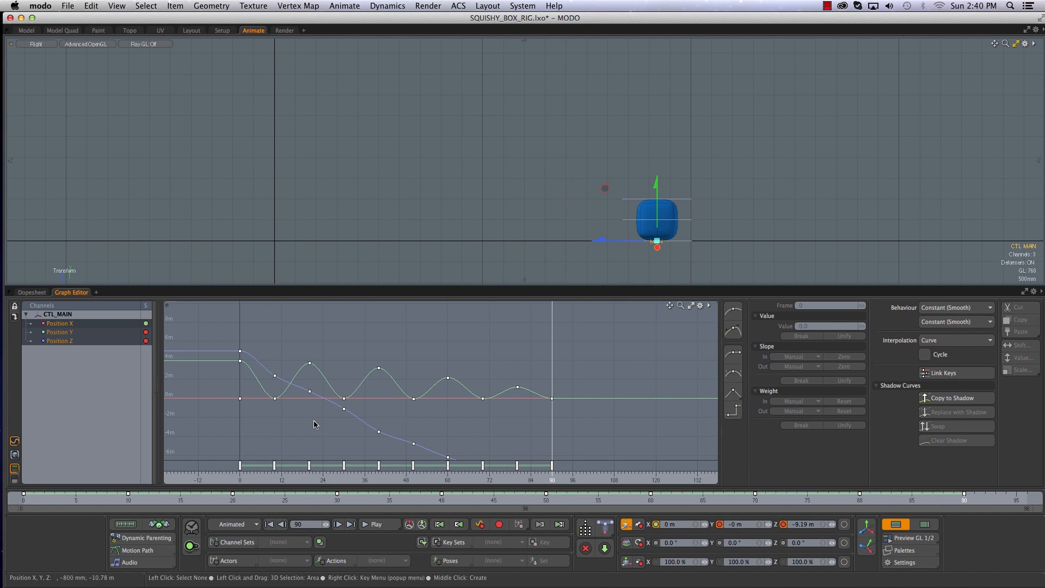
Bring all the animation curves into view and scrub from frame 0 to frame 96 to review the whole bounce
right_click_drag(496, 404, 457, 406, "alt")
left_click_drag(457, 408, 453, 367, "alt")
right_click_drag(452, 367, 502, 392, "alt")
left_click_drag(501, 392, 421, 378, "alt")
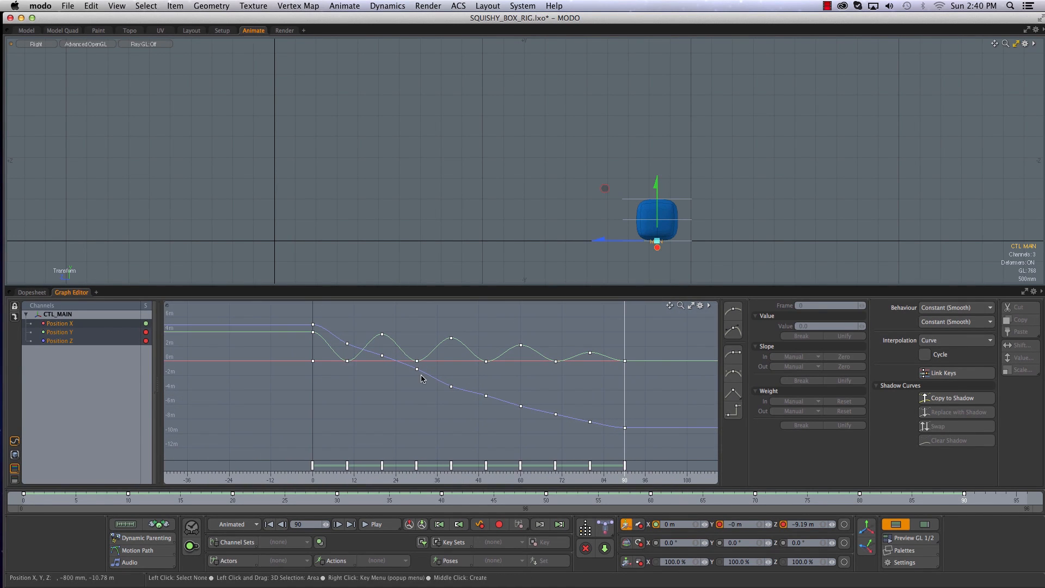
left_click_drag(315, 478, 320, 478)
left_click_drag(426, 118, 479, 142, "alt")
right_click_drag(478, 142, 485, 161, "alt")
left_click_drag(320, 478, 645, 478)
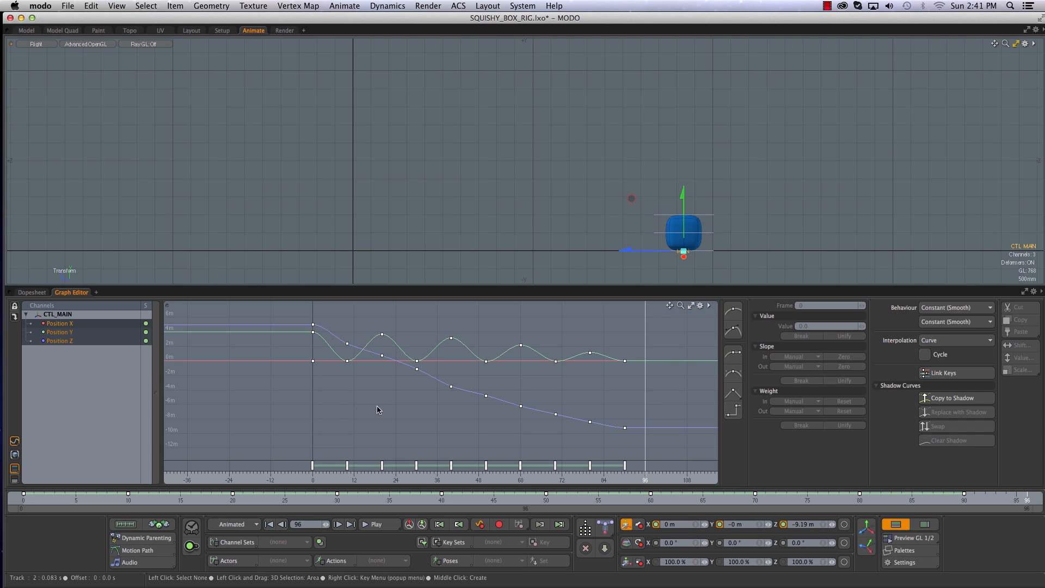
Examine the curves of the main control, isolating the Position X channel and the Position Y channel in turn
left_click_drag(376, 384, 338, 383, "alt")
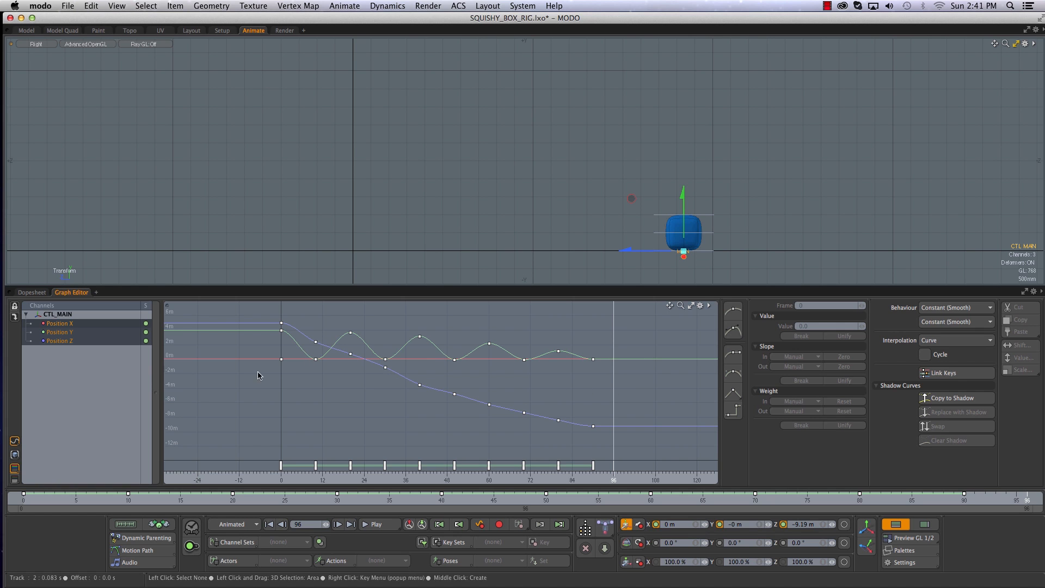
left_click_drag(356, 408, 386, 407, "alt")
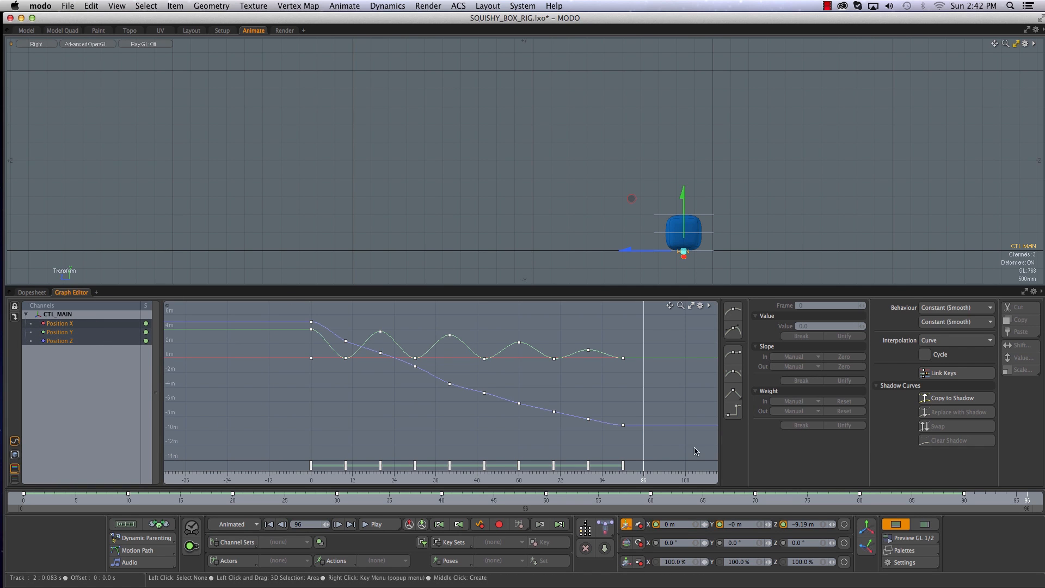
left_click(76, 324)
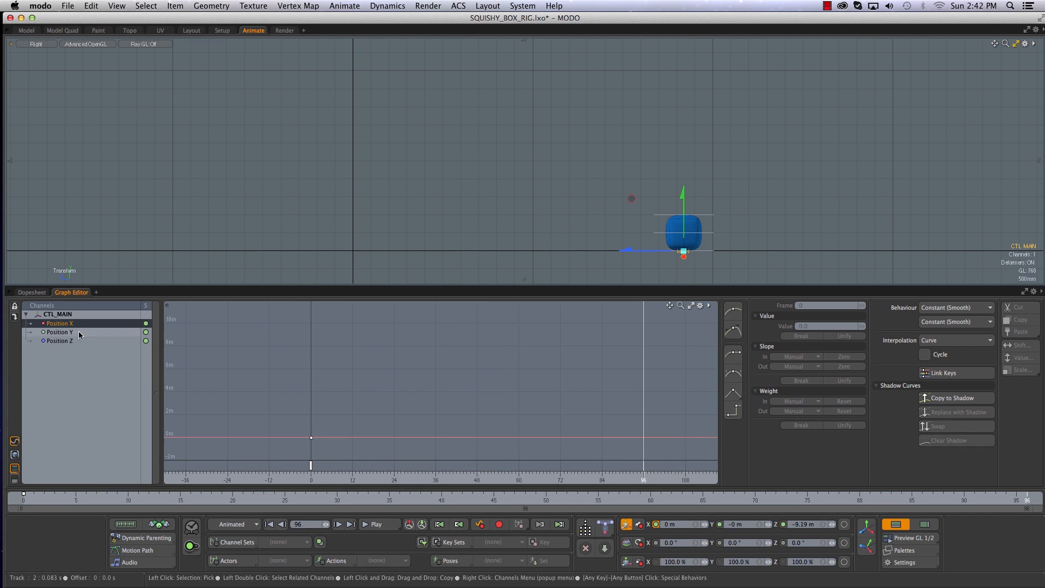
left_click(79, 333)
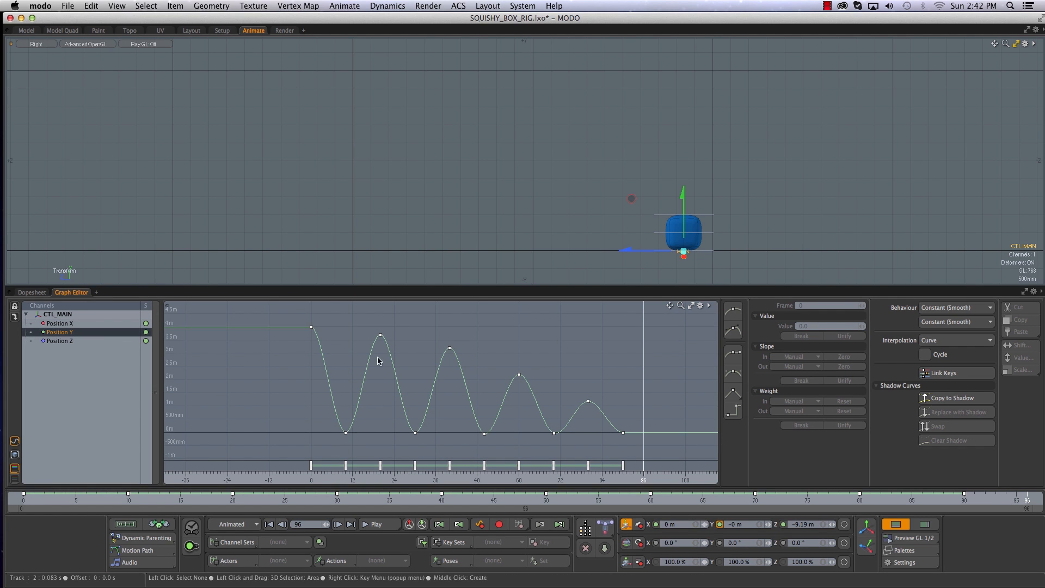
Isolate Position Z, delete all its keys between frames 0 and 90, and scrub the timeline to check the forward travel
left_click(42, 342)
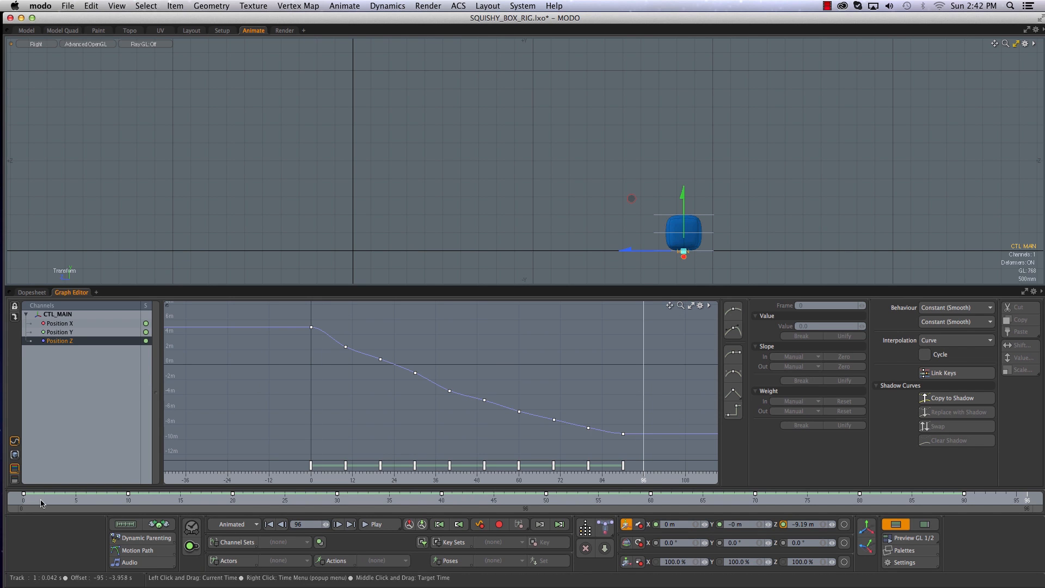
left_click_drag(644, 479, 991, 479)
left_click_drag(435, 199, 509, 207, "alt")
mouse_move(34, 500)
left_mouse_down()
mouse_move(1015, 499)
mouse_move(24, 500)
left_mouse_up()
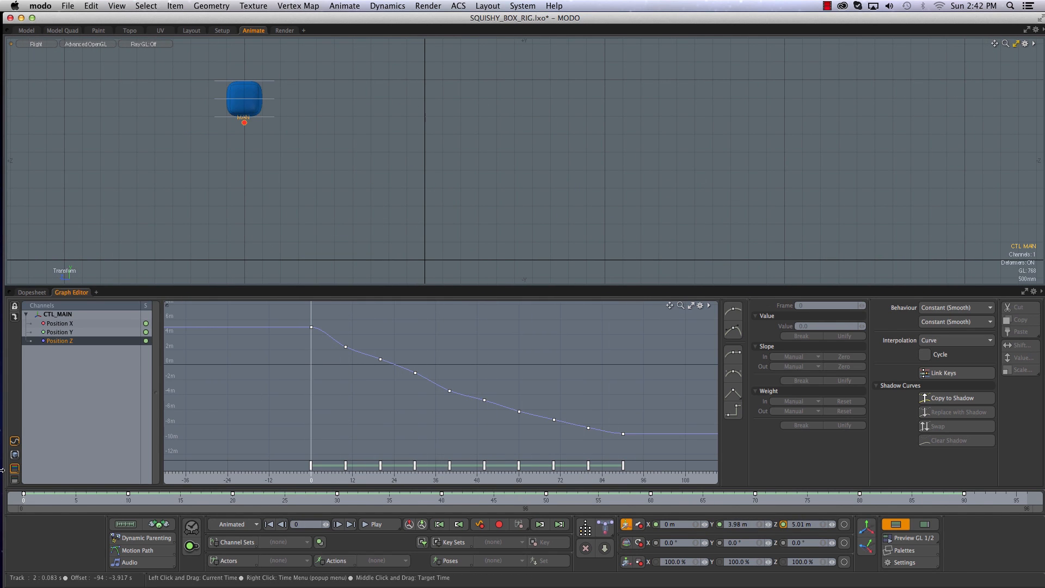
left_click_drag(338, 327, 595, 450)
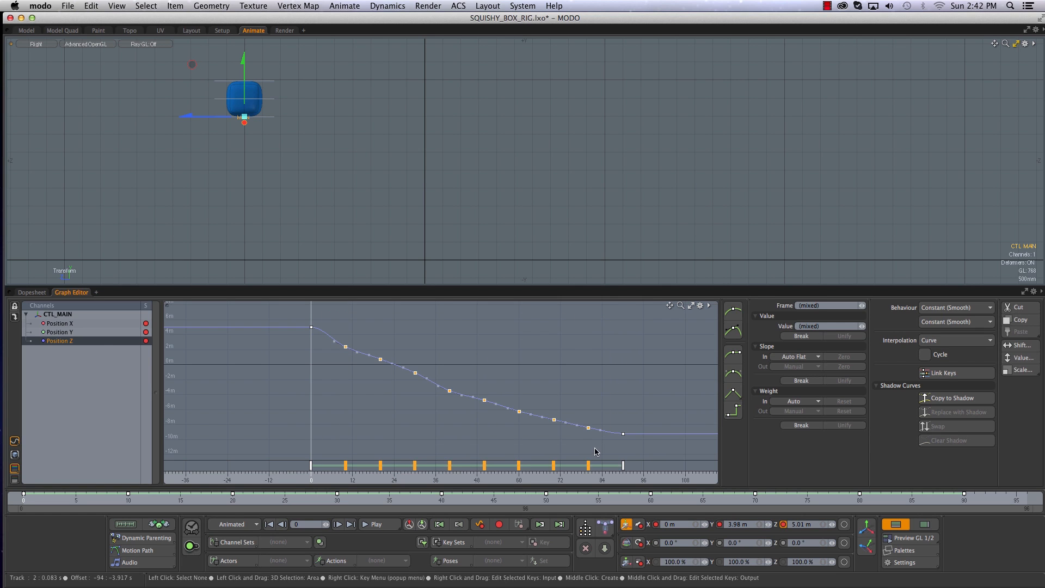
key("Delete")
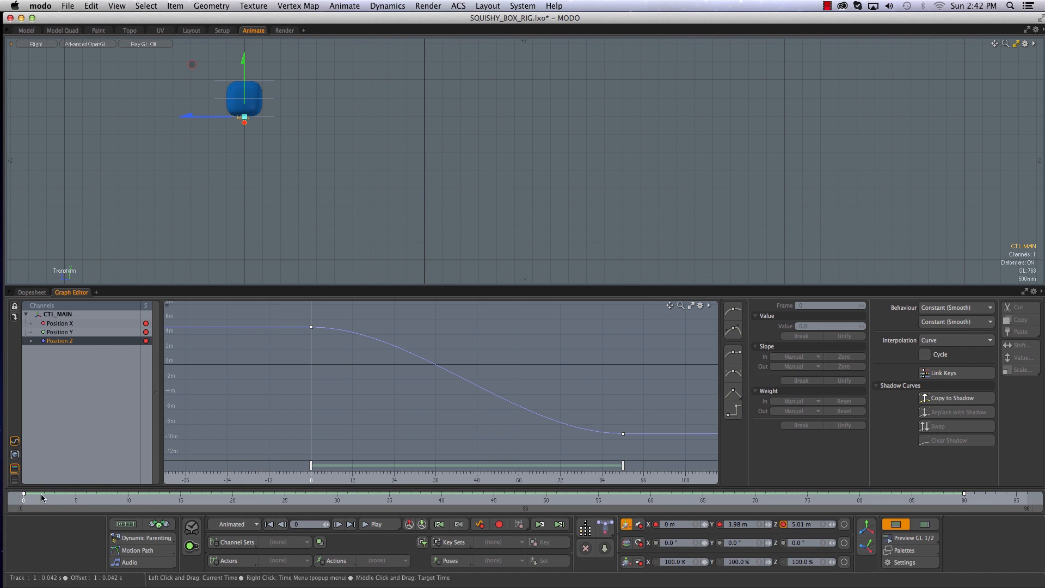
left_click_drag(30, 497, 1027, 497)
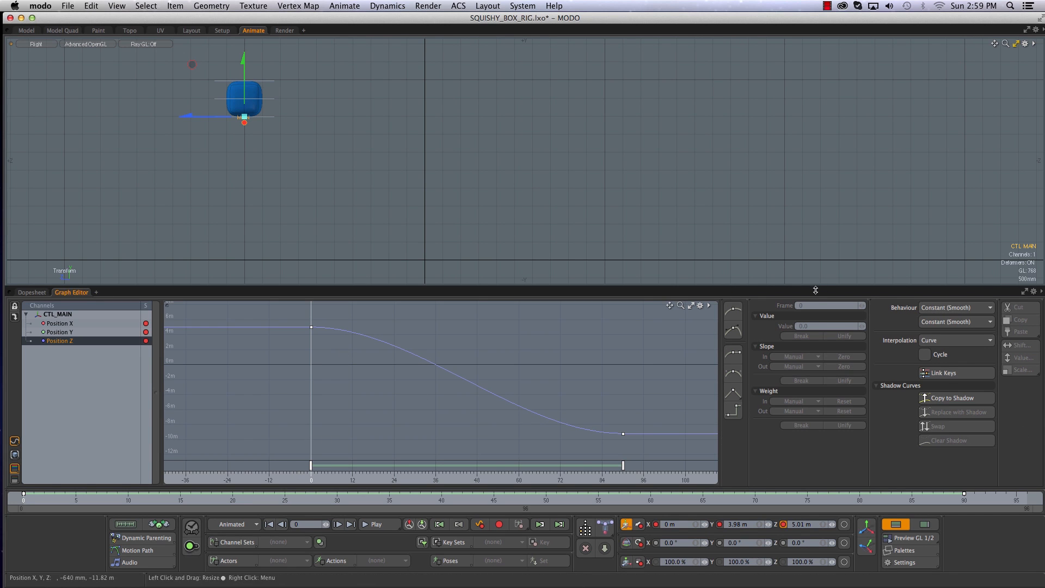
Select the Position Z keys at frames 0 and 90, try manual slope and weight on them, and return both to Auto
left_click_drag(283, 318, 353, 370)
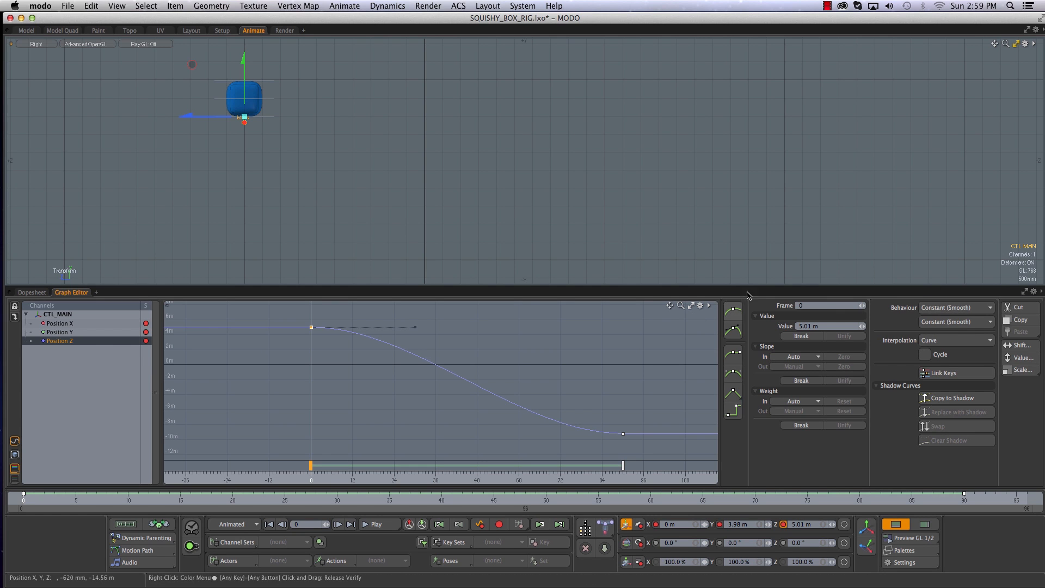
left_click_drag(586, 339, 520, 337, "alt")
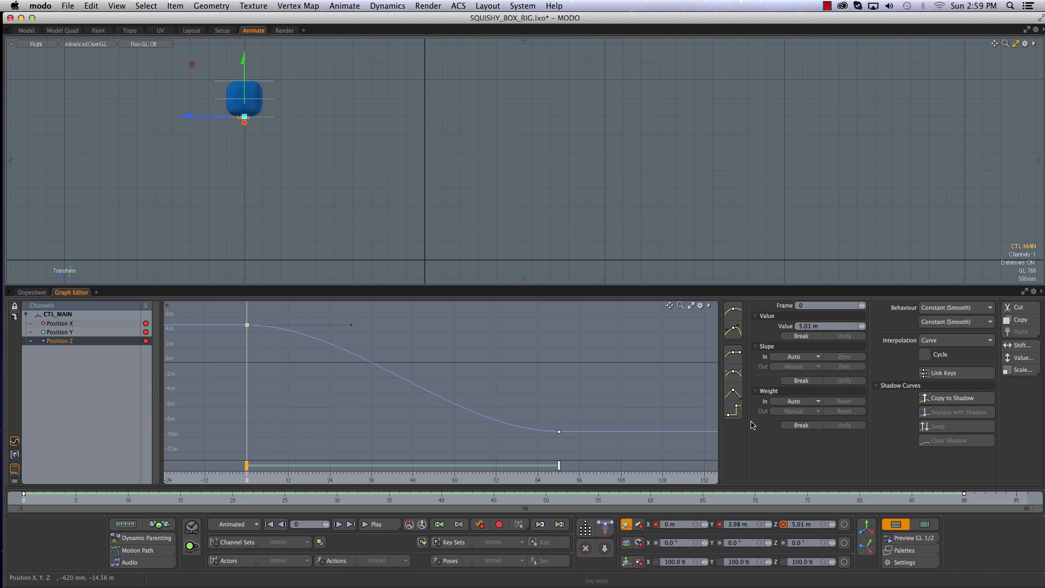
left_click_drag(227, 309, 614, 459)
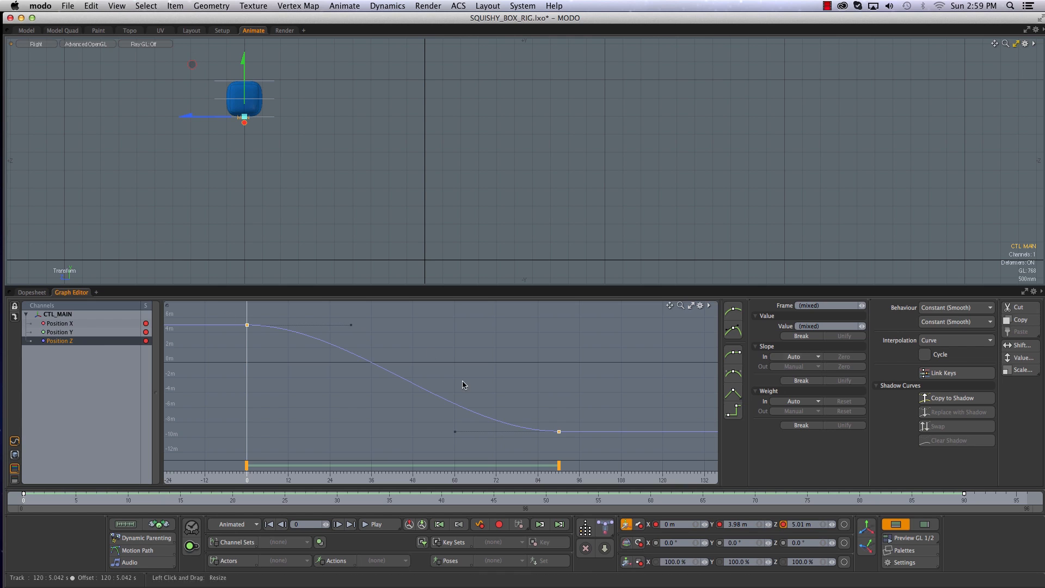
left_click(734, 333)
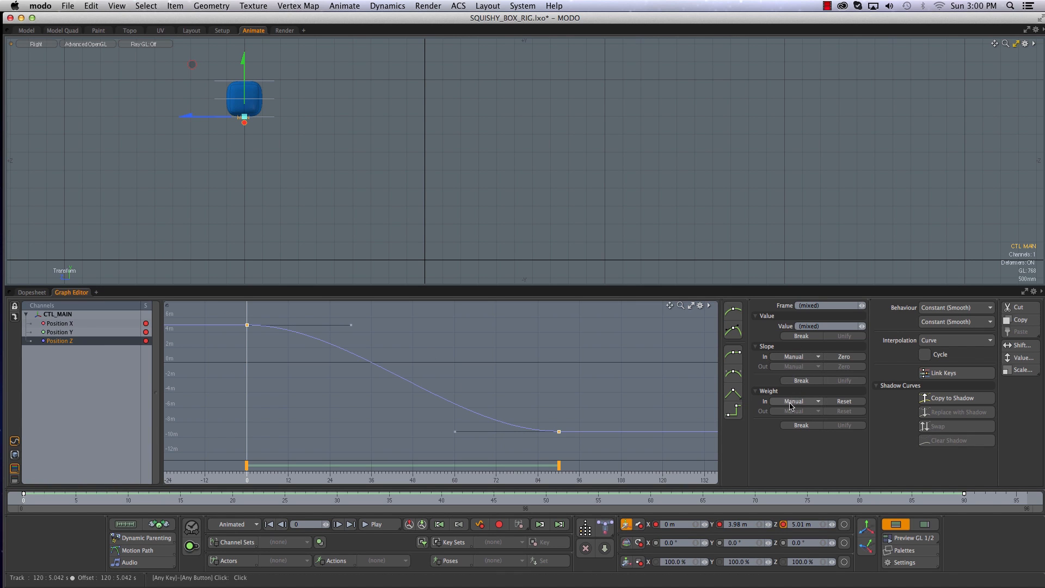
left_click(733, 312)
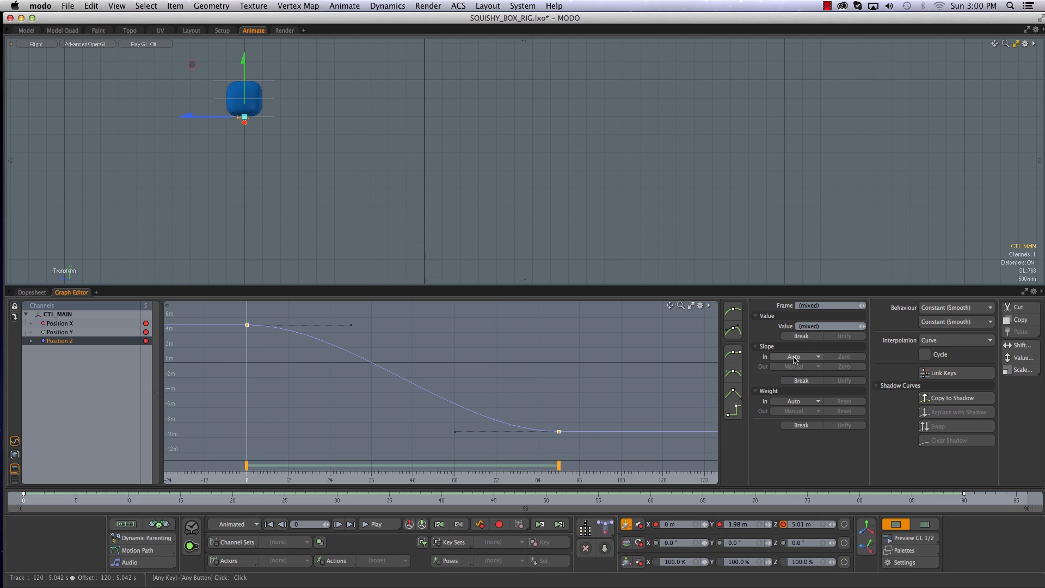
Try lengthening, tilting and shortening the tangent handles of both Position Z keys, and undo the handle changes
left_click_drag(352, 328, 406, 344)
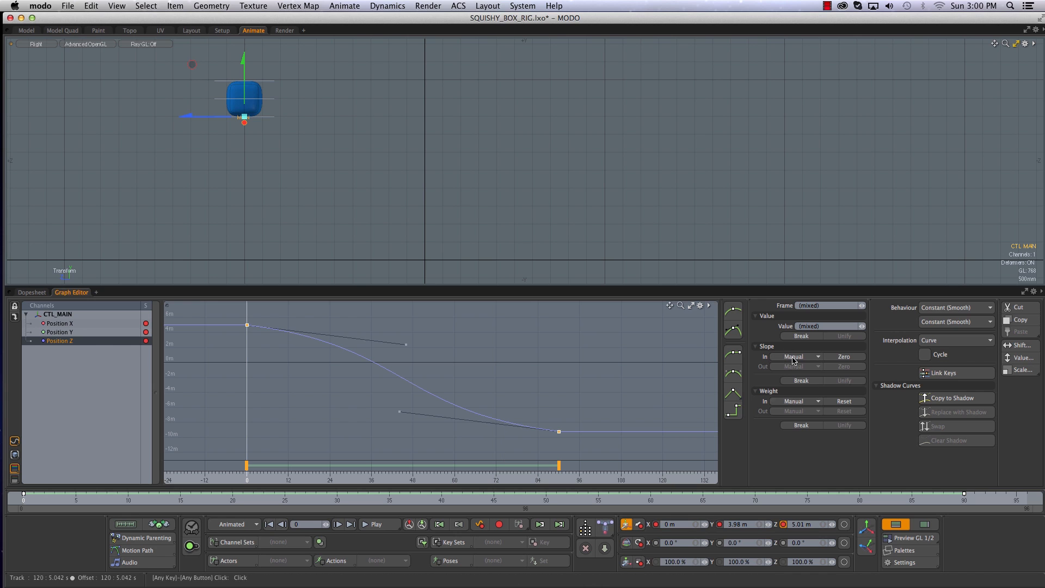
left_click_drag(406, 345, 339, 329)
key("super+z")
key("super+z")
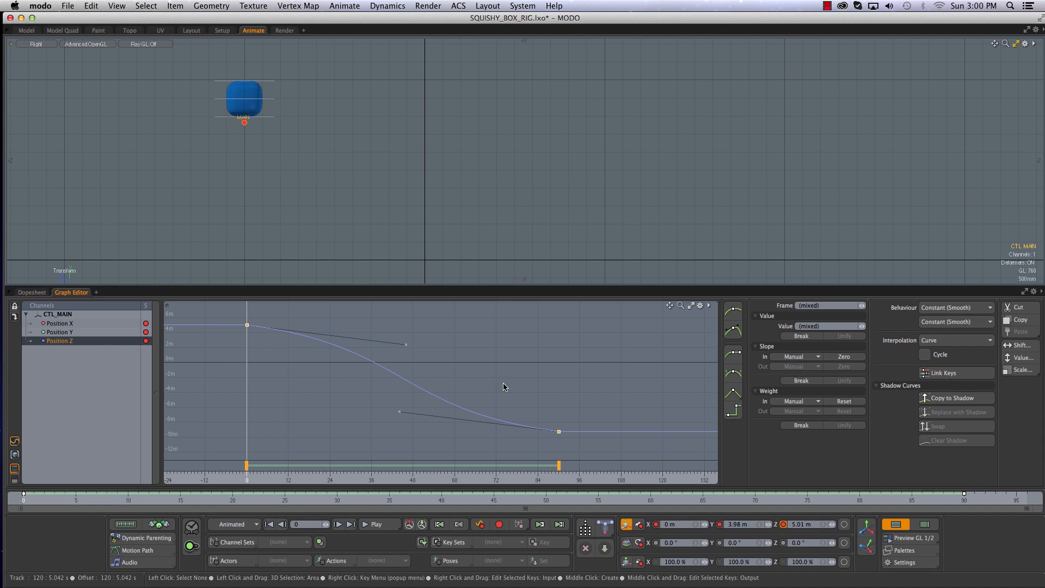
Set the slope of both selected Position Z keys, at frames 0 and 90, to Flat
left_click(734, 330)
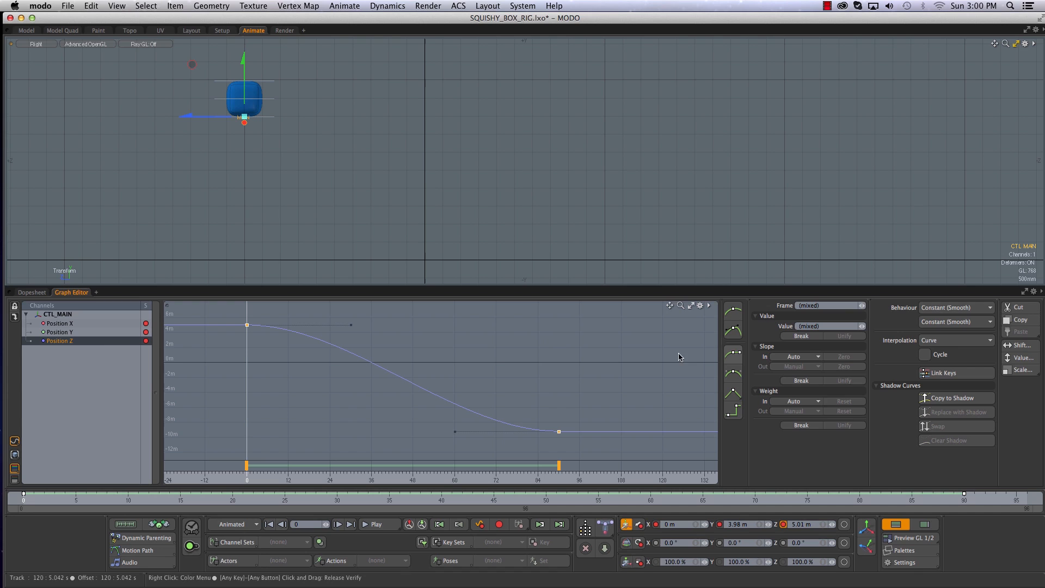
left_click(735, 357)
left_click(732, 376)
Insert a Position Z key at frame 46, try flat and manually tilted tangents on it, and delete the key
left_click_drag(83, 496, 504, 497)
key("s")
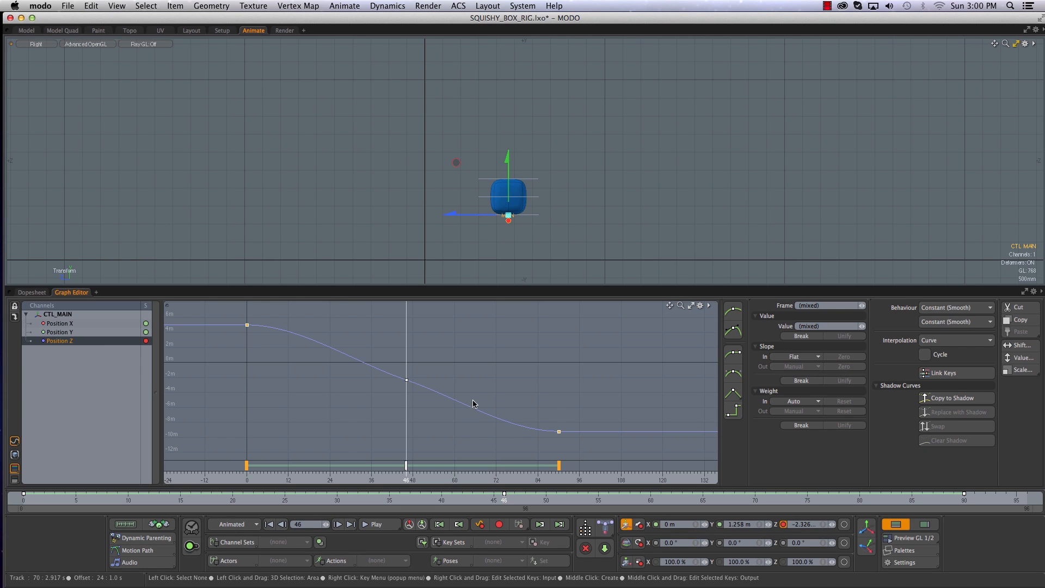
left_click(407, 380)
left_click(733, 374)
left_click_drag(354, 380, 373, 388)
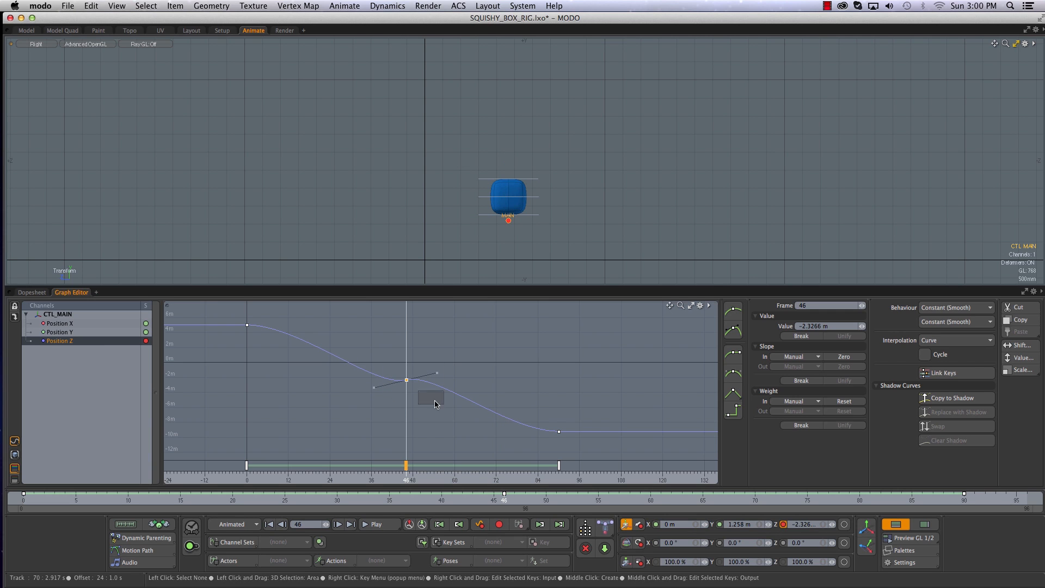
key("Delete")
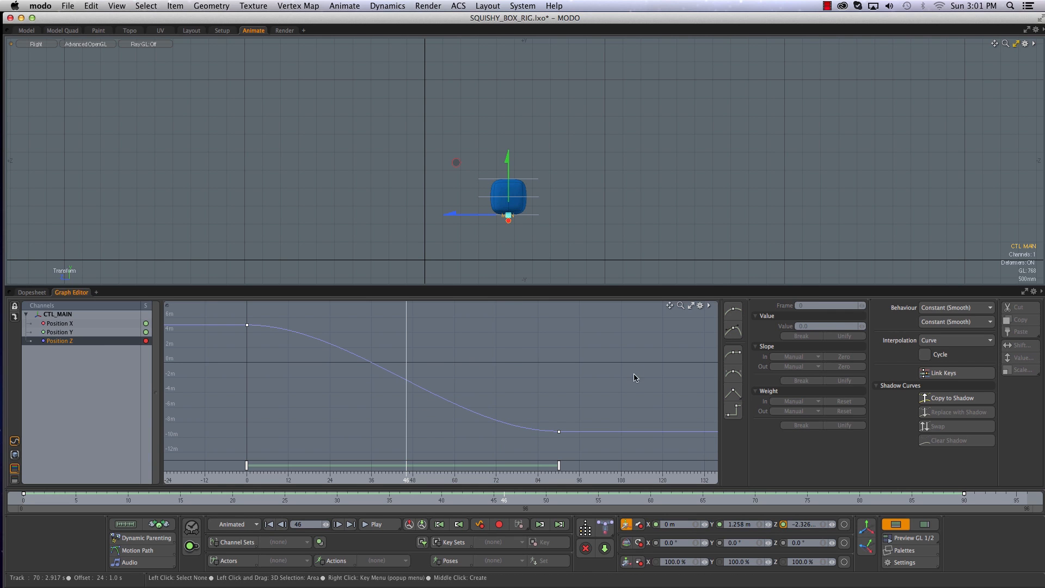
Give the Position Z key at frame 0 linear slopes and pull its outgoing handle steeply downward for a fast start
left_click_drag(220, 310, 381, 405)
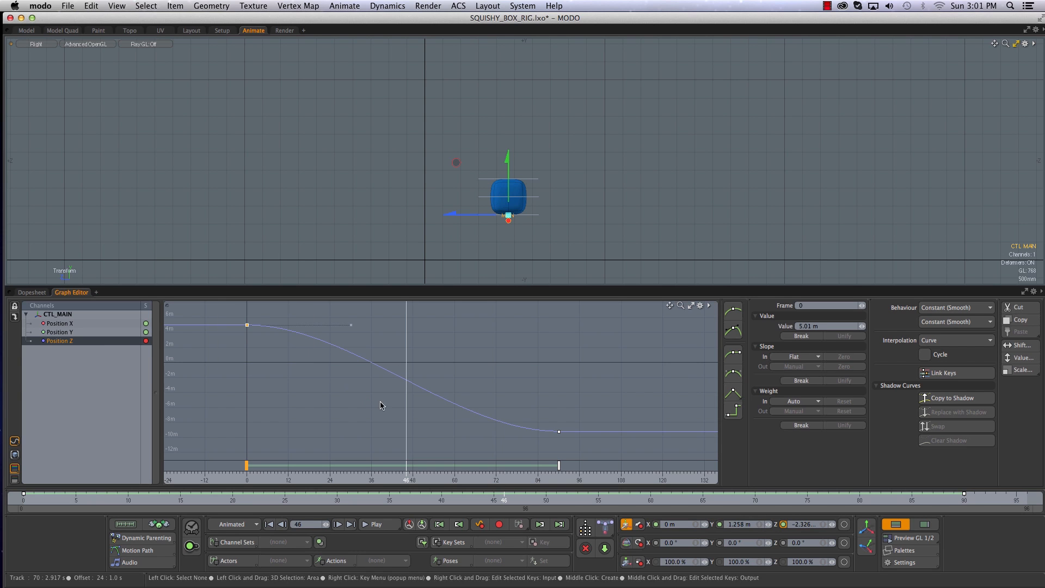
left_click(733, 393)
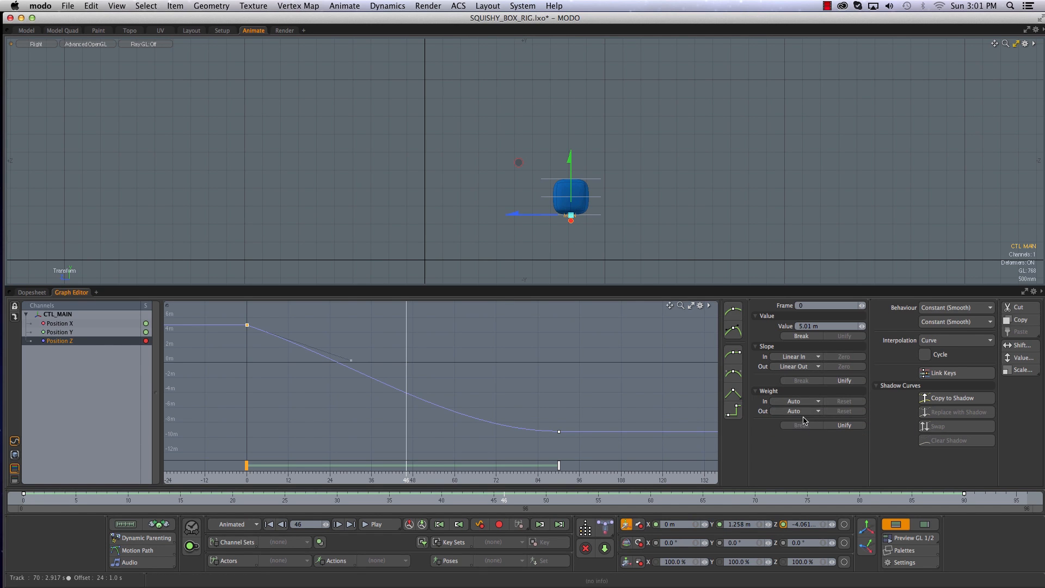
left_click(792, 402)
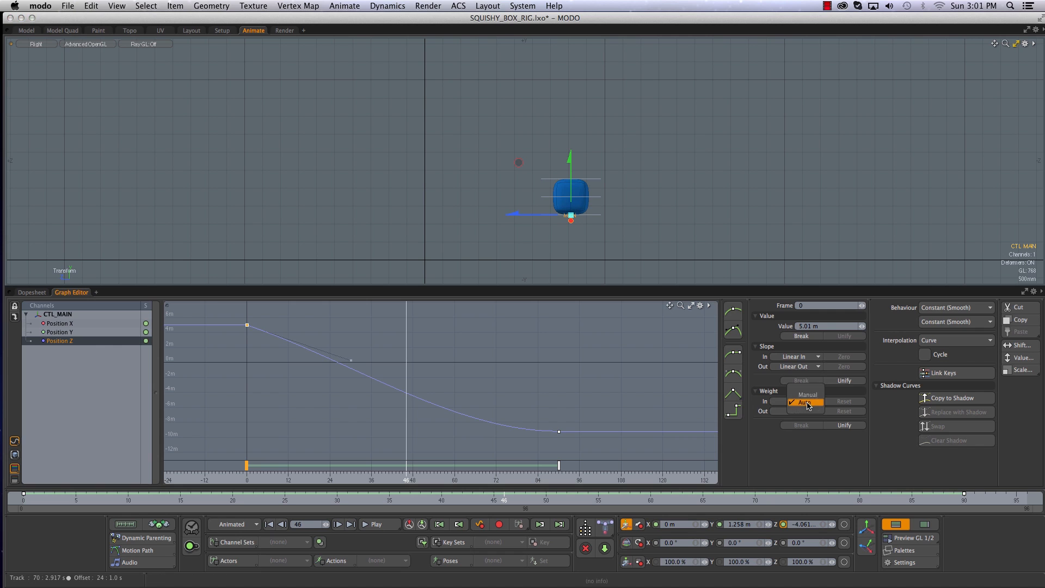
left_click(354, 360)
left_click(246, 325)
left_click_drag(350, 362, 351, 393)
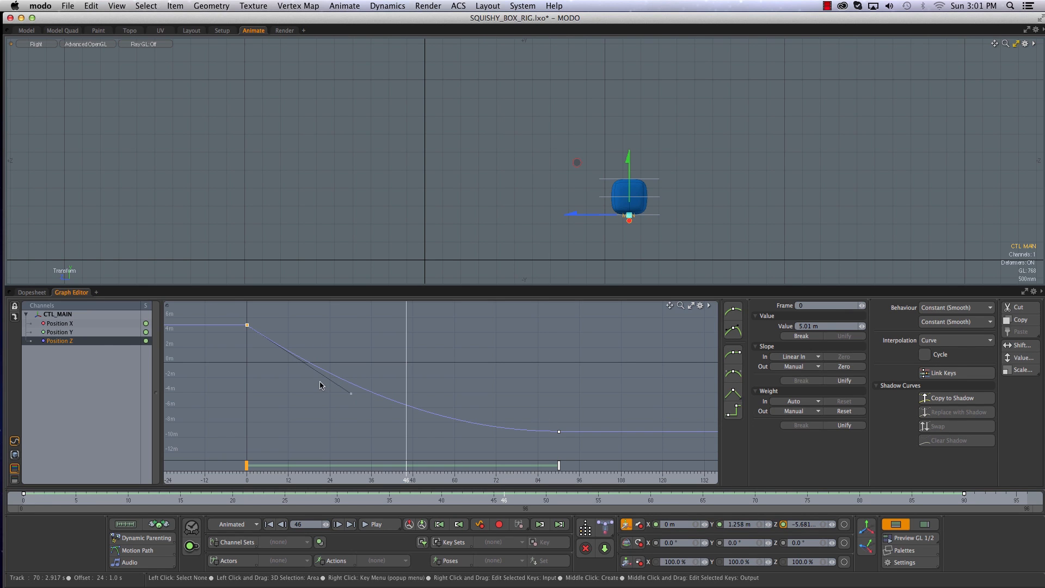
Try linear slopes on the Position Z key at frame 90, with its incoming handle pulled down until nearly flat
left_click_drag(592, 452, 498, 390)
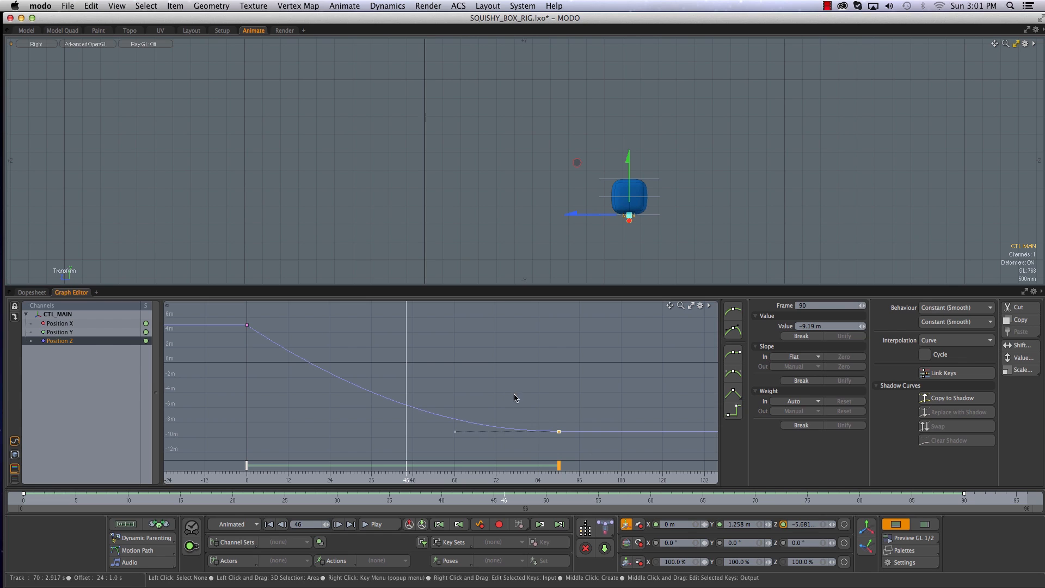
left_click(734, 394)
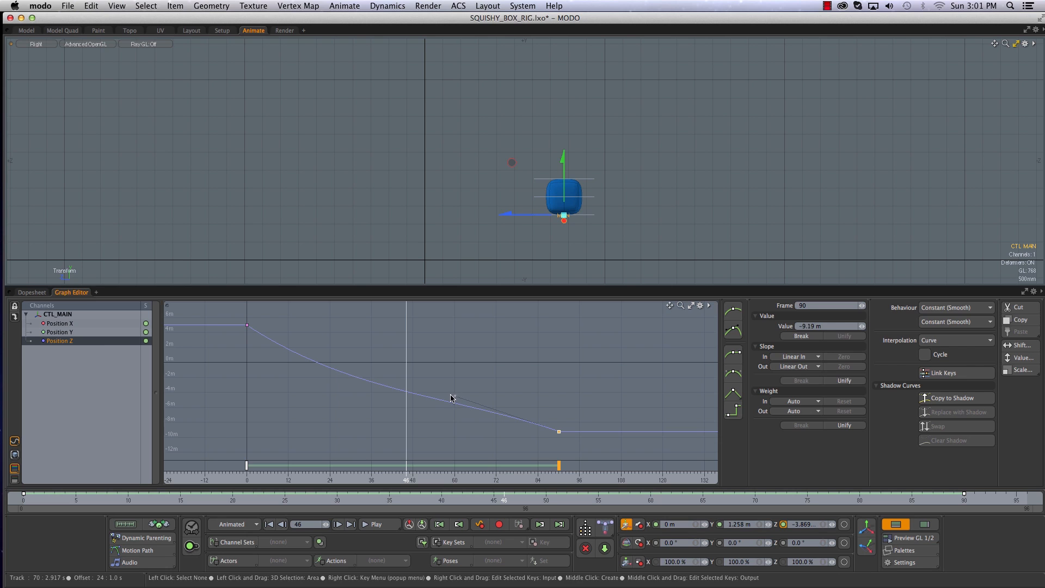
left_click_drag(454, 397, 409, 429)
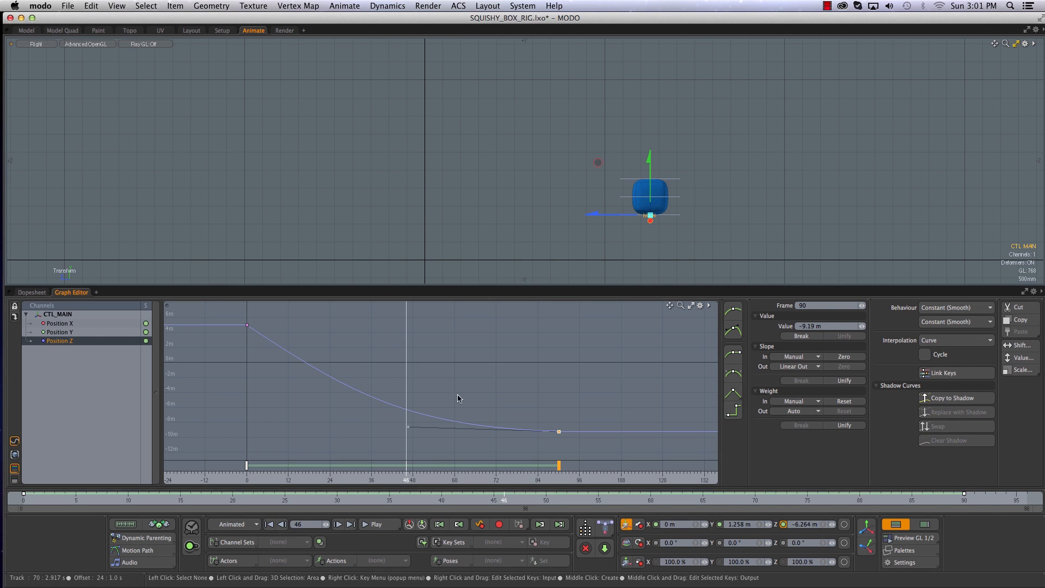
Reset both Position Z keys to Auto slopes and pull the frame 0 key's handle steeply downward for a fast start
left_click_drag(223, 316, 586, 444)
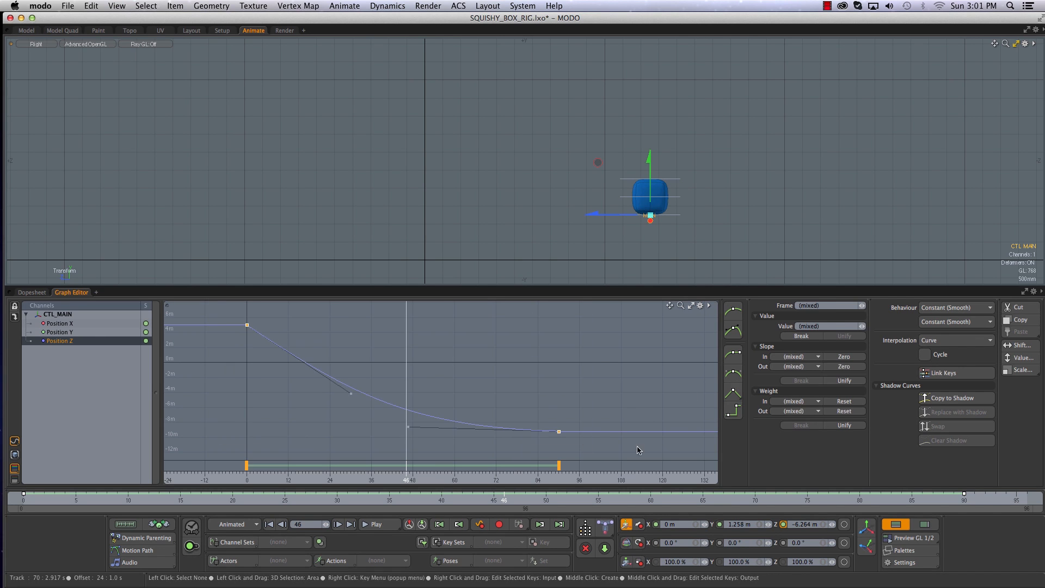
left_click(740, 311)
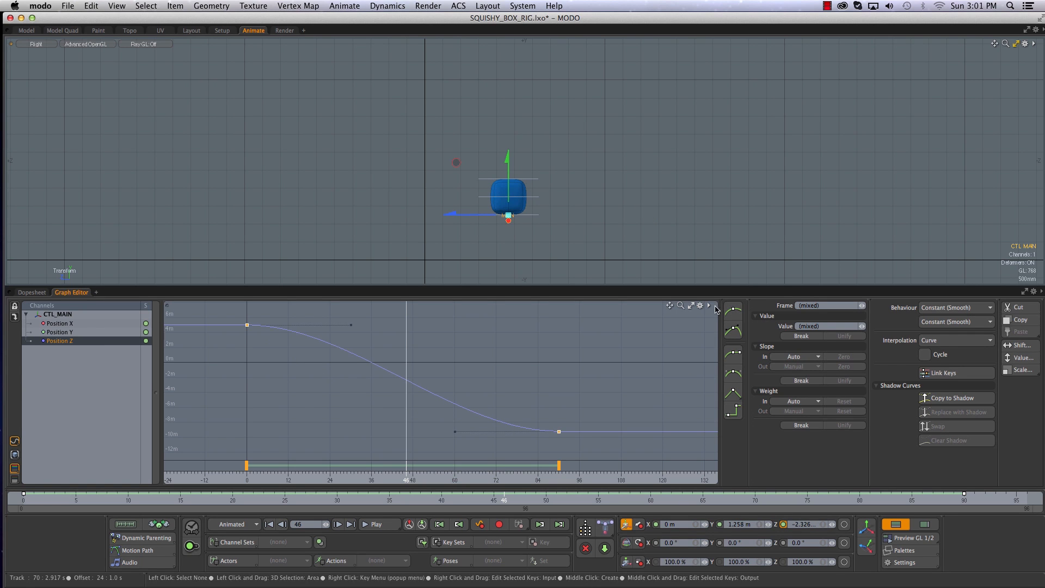
left_click(247, 325)
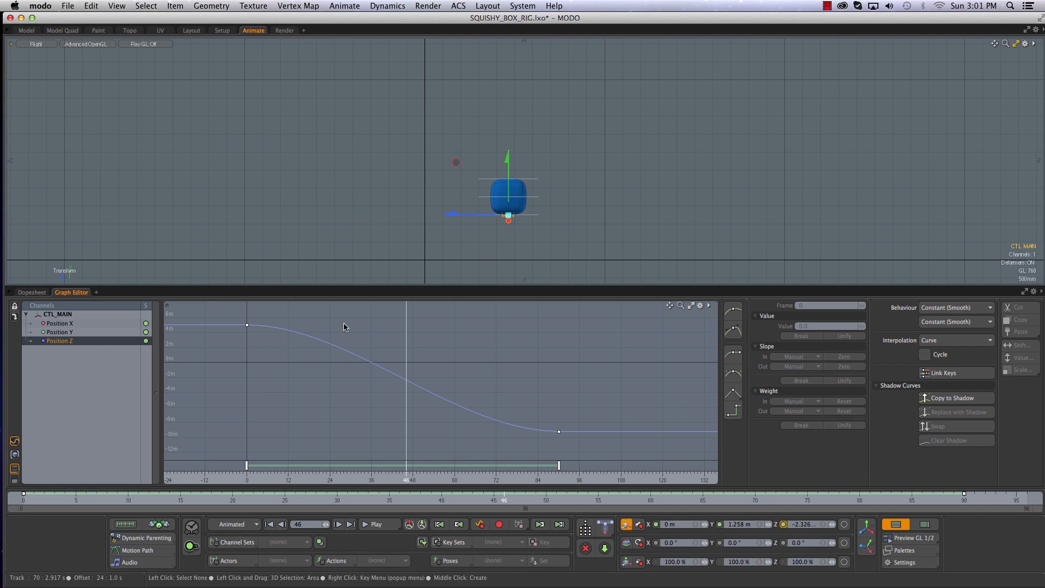
left_click_drag(352, 326, 352, 380)
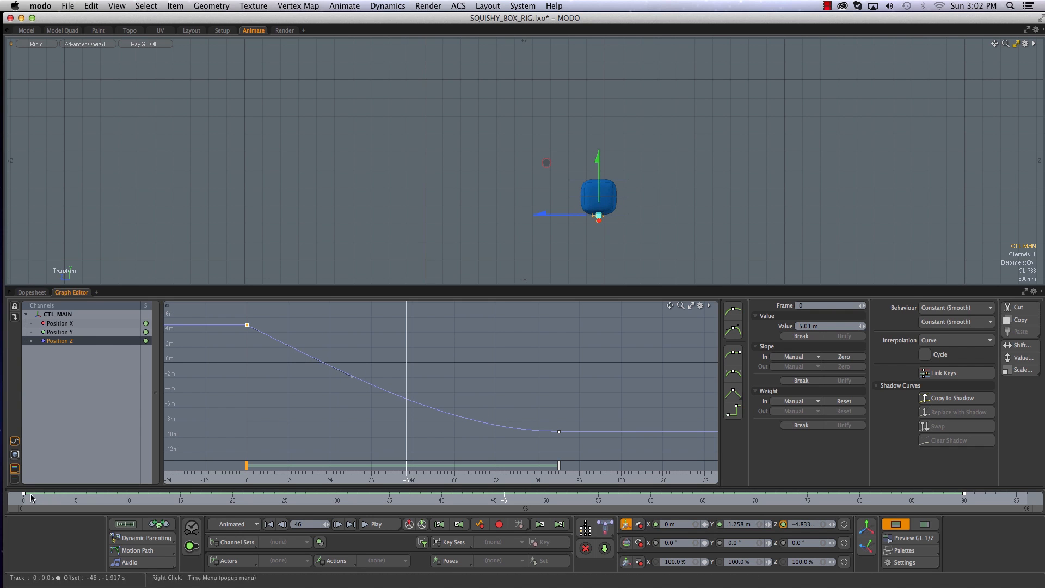
Scrub the timeline from frame 0 past frame 90 and back to 0 to review the box's motion
left_click(25, 495)
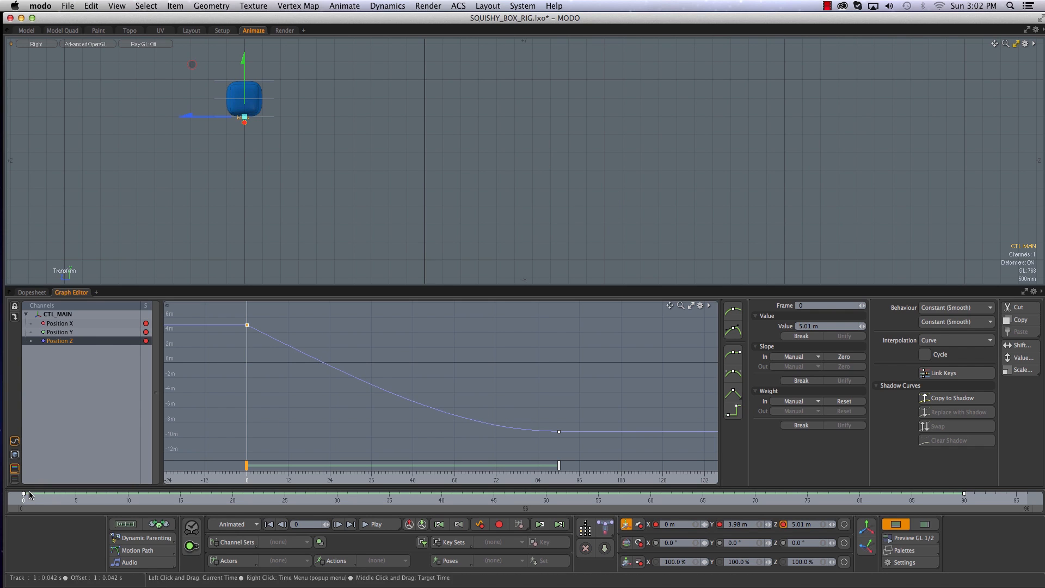
left_click_drag(26, 500, 1027, 499)
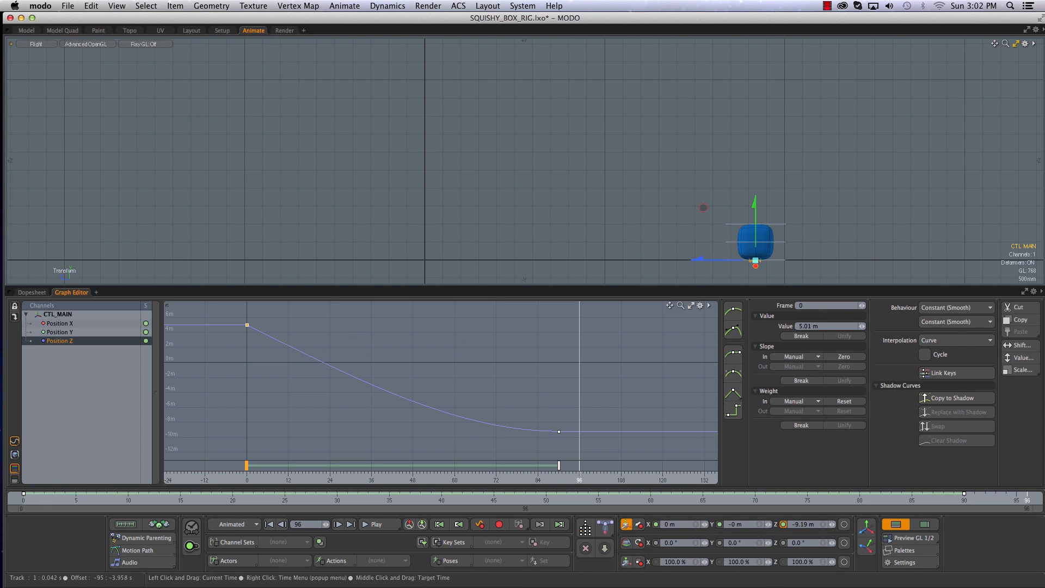
left_click_drag(48, 500, 6, 506)
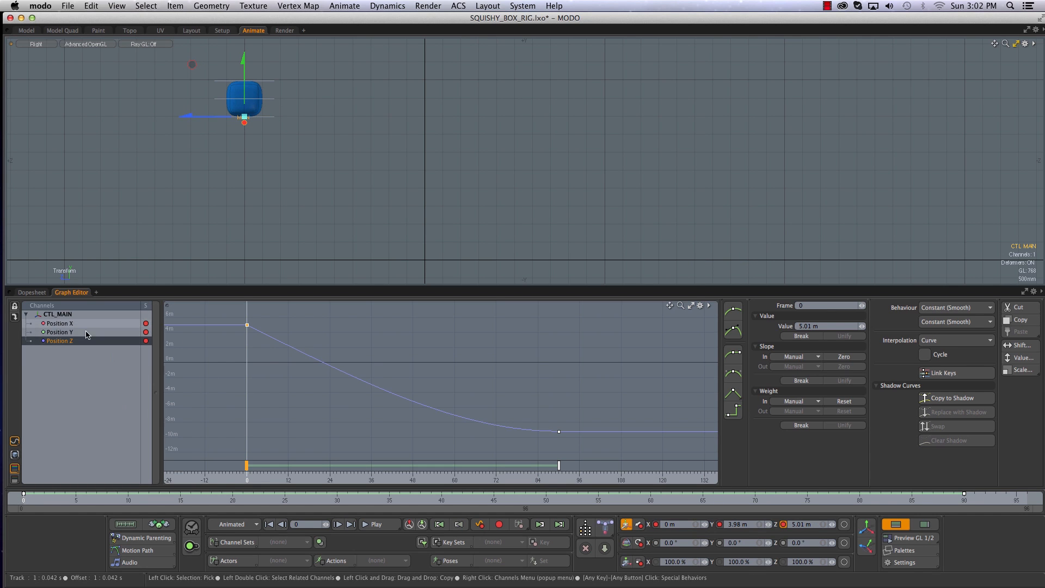
Delete the stray key at frame 44 from both the Position Y and the Position X curves
left_click(63, 333)
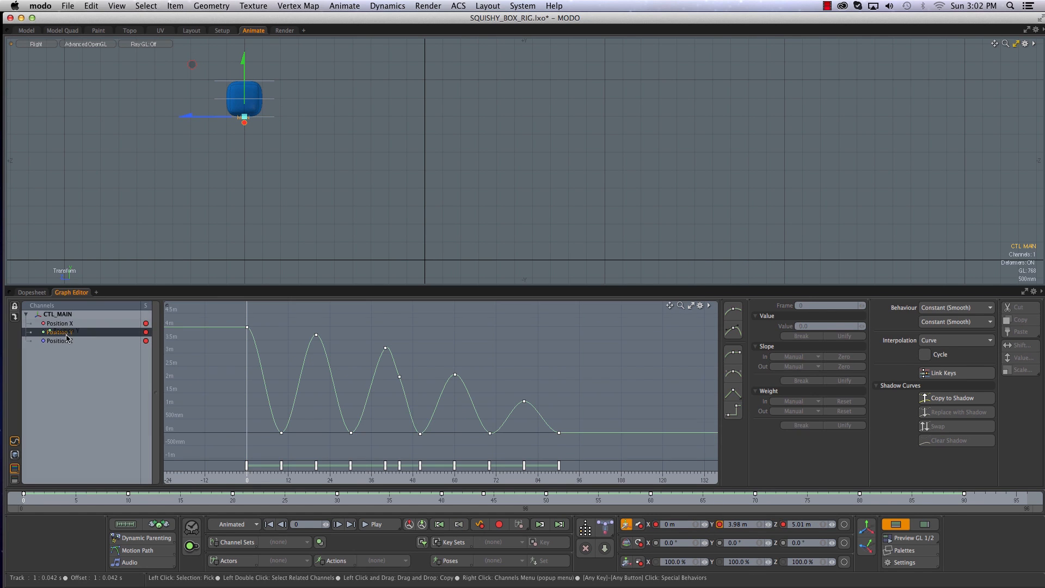
left_click(399, 376)
key("Delete")
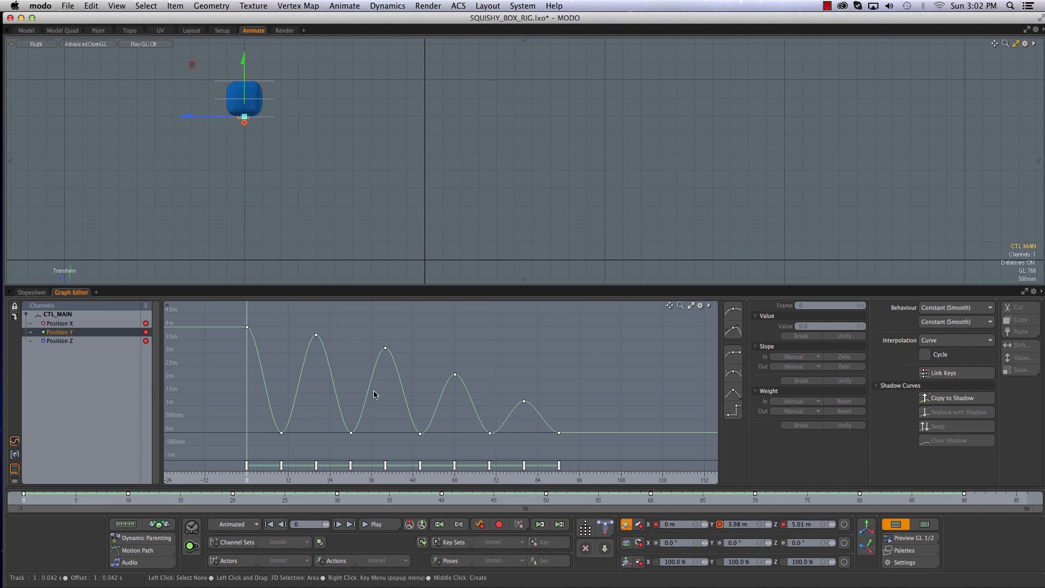
left_click(61, 341)
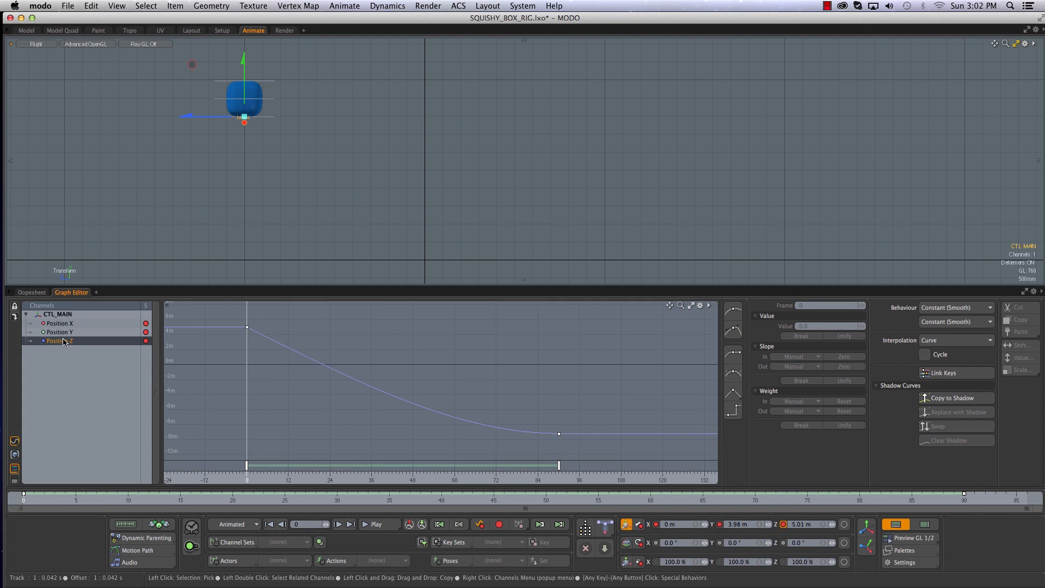
left_click(86, 333)
left_click(73, 323)
left_click(399, 380)
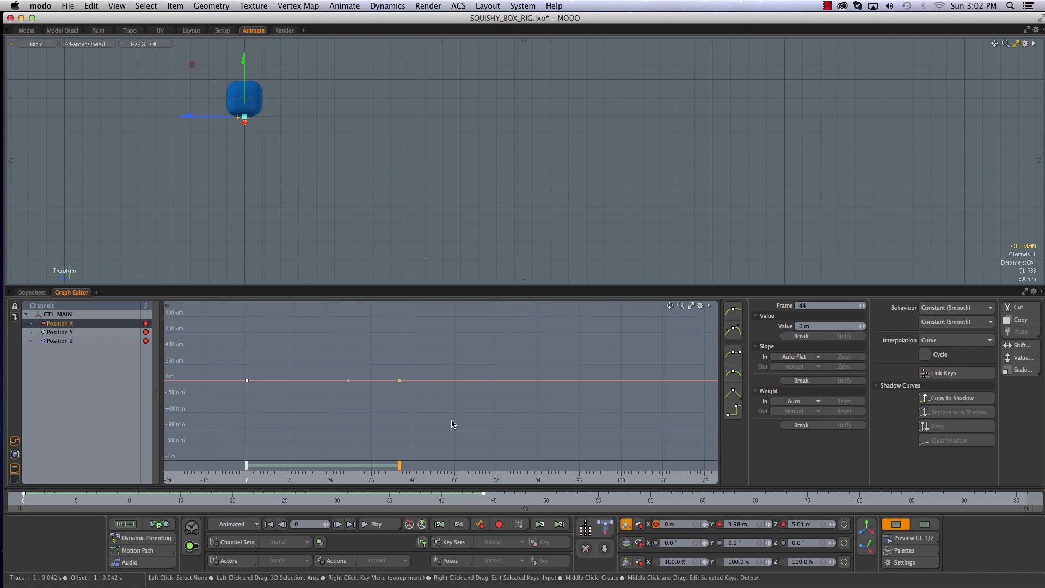
key("Delete")
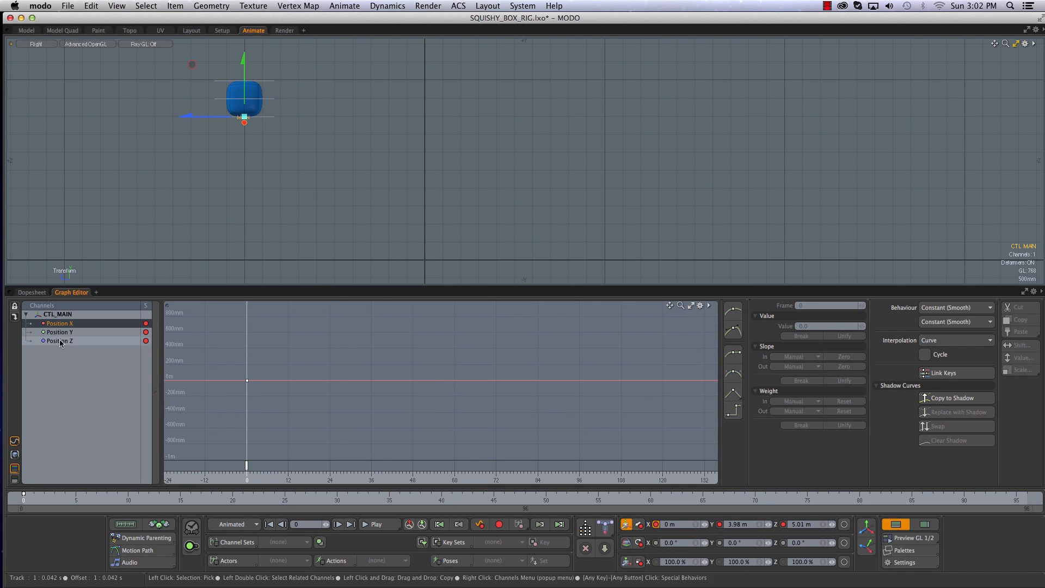
Display the Position Y curve and enlarge the graph editor at the expense of the viewport above it
left_click(60, 332)
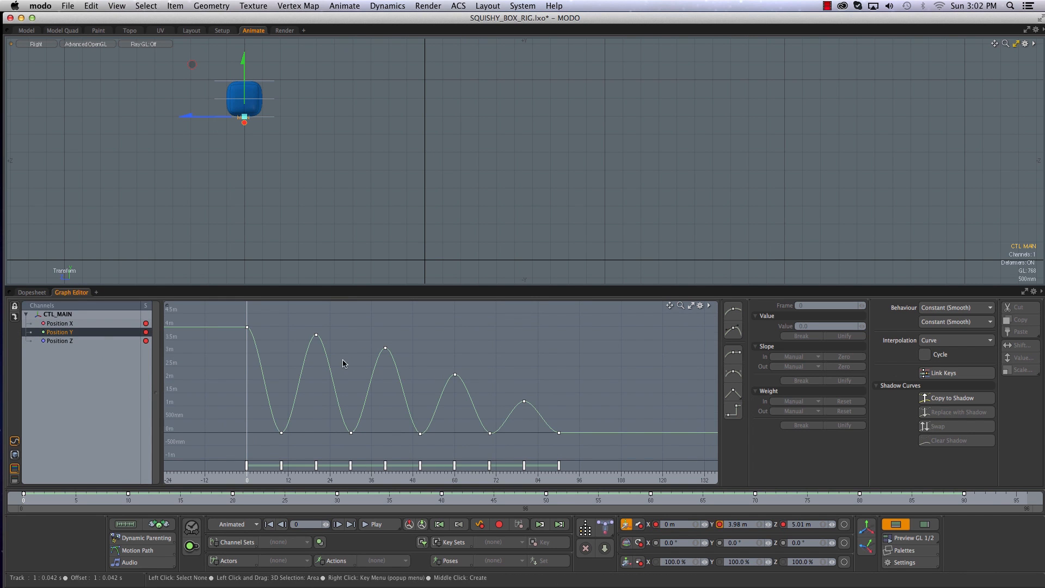
left_click_drag(236, 356, 291, 357, "alt")
right_click_drag(341, 362, 392, 371, "alt")
left_click_drag(392, 370, 324, 374, "alt")
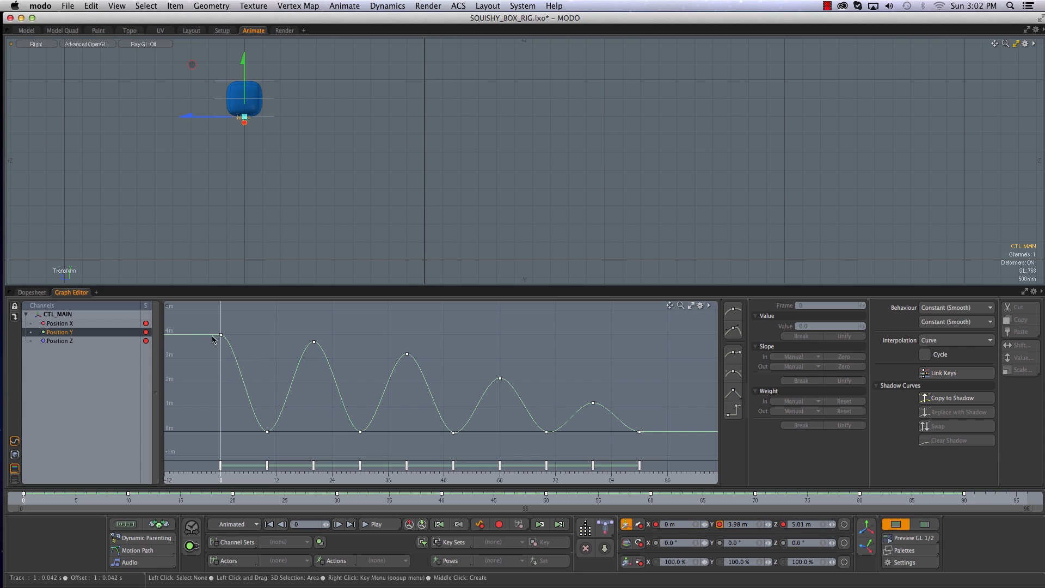
mouse_move(220, 332)
left_mouse_down()
mouse_move(635, 336)
mouse_move(221, 326)
left_mouse_up()
left_click_drag(336, 381, 332, 358, "ctrl+alt")
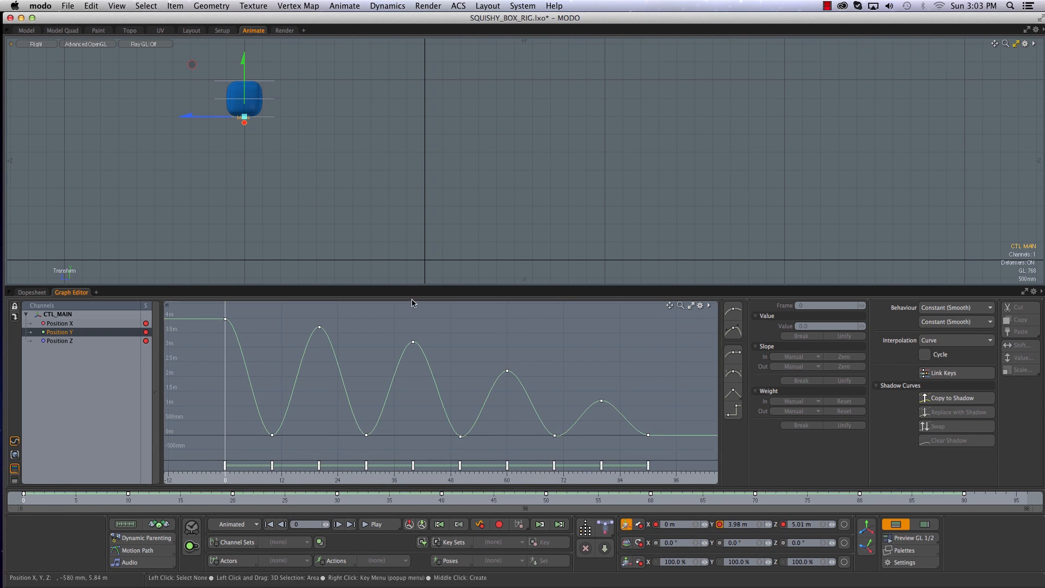
left_click_drag(410, 296, 411, 246)
left_click_drag(347, 325, 335, 330, "alt")
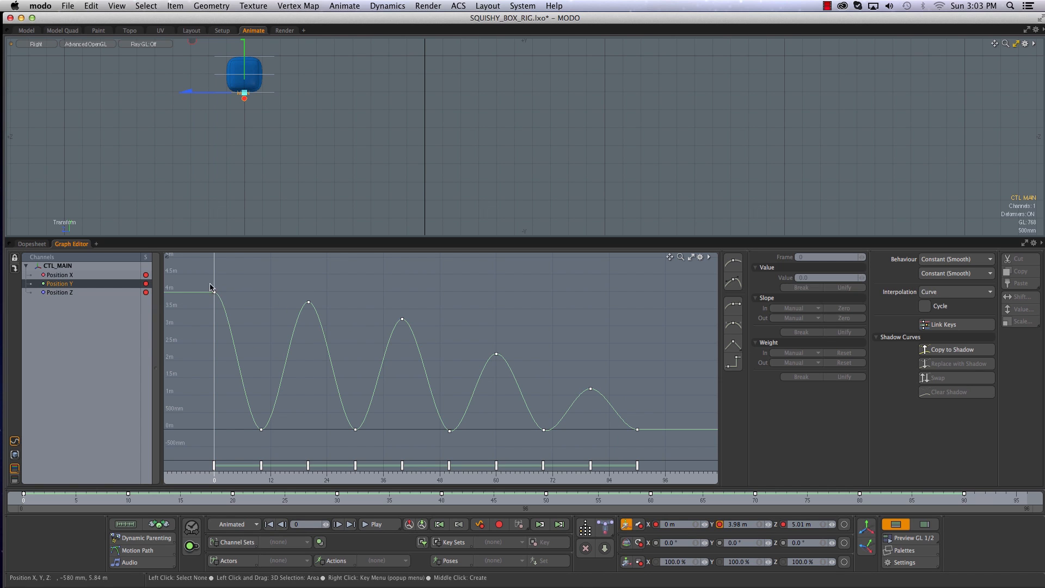
left_click_drag(245, 287, 261, 321, "alt")
Set the Position Y key at frame 0 to 5 m and the peak key at frame 20 to 4 m
left_click_drag(211, 292, 266, 363)
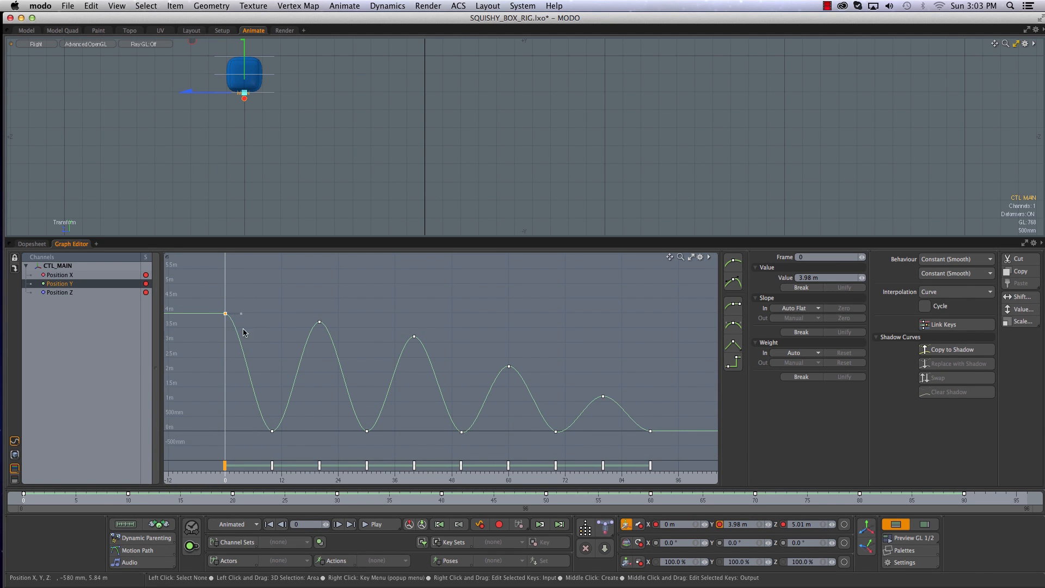
left_click(844, 278)
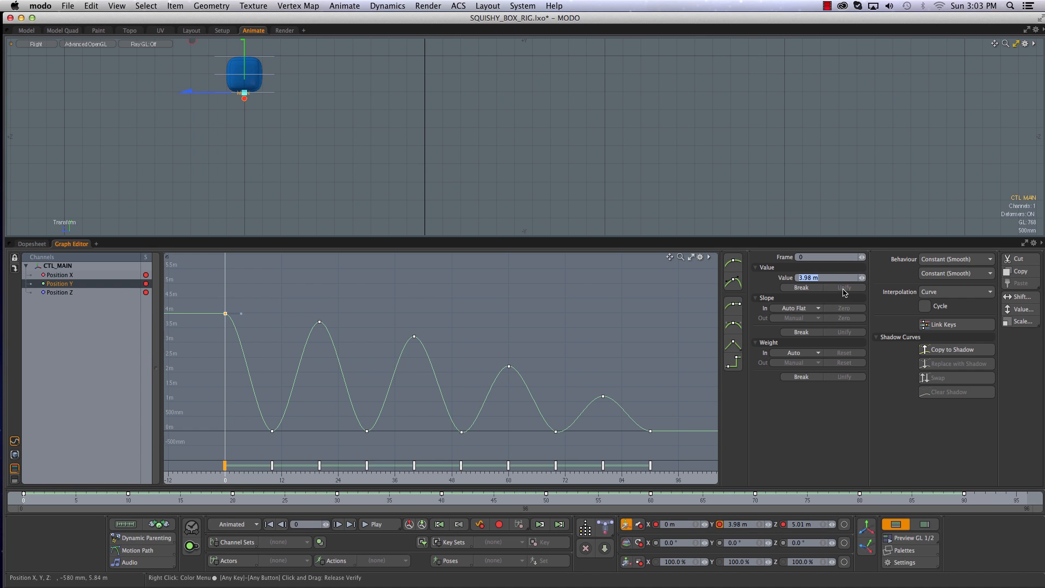
type("5m")
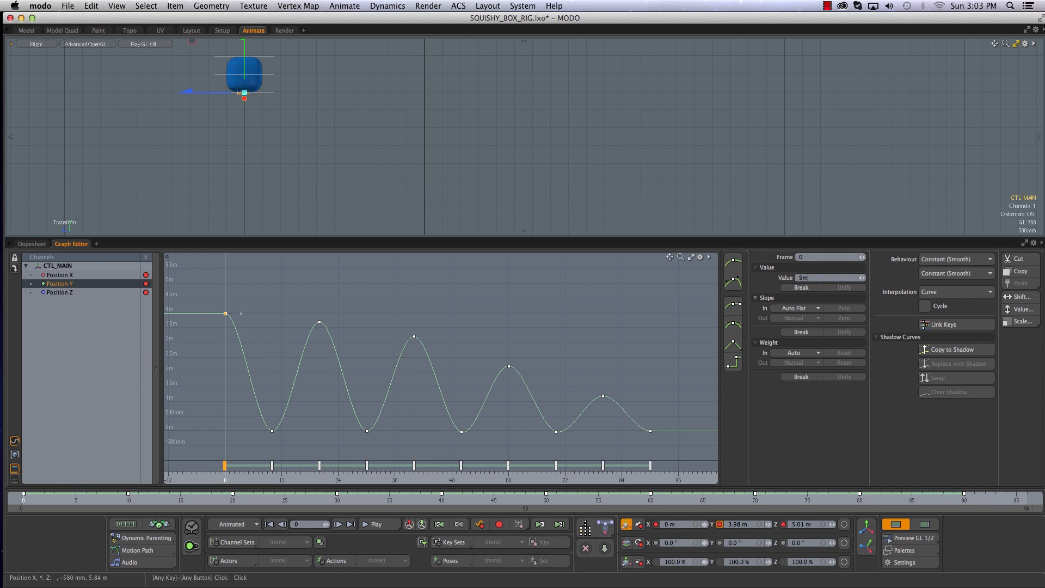
key("Return")
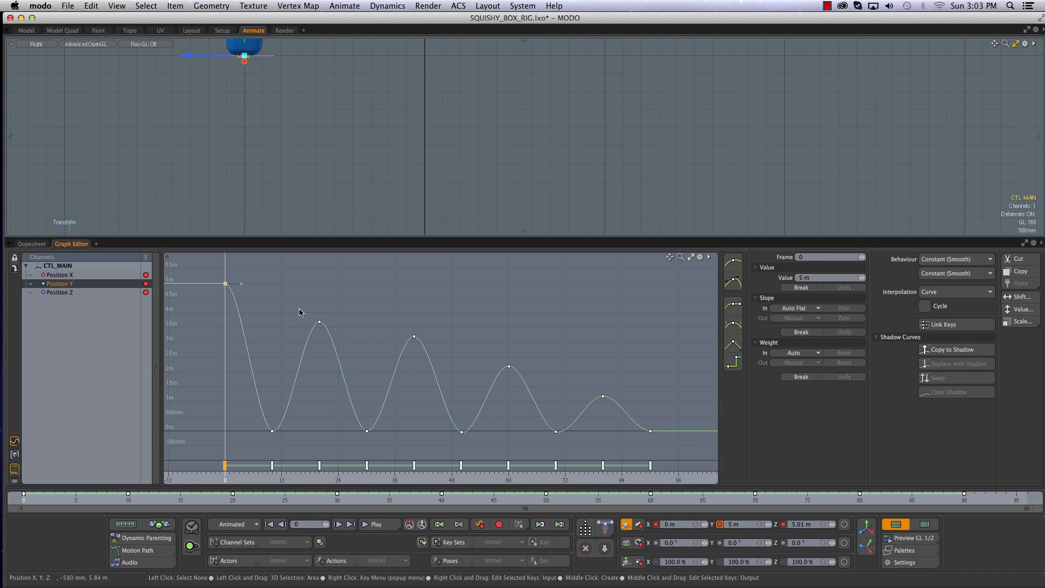
left_click_drag(286, 297, 343, 345)
left_click(828, 280)
type("4")
key("Return")
Set the Position Y peak keys at frames 40, 60 and 80 to 3 m, 2 m and 1 m respectively
left_click_drag(451, 303, 401, 349)
left_click(825, 279)
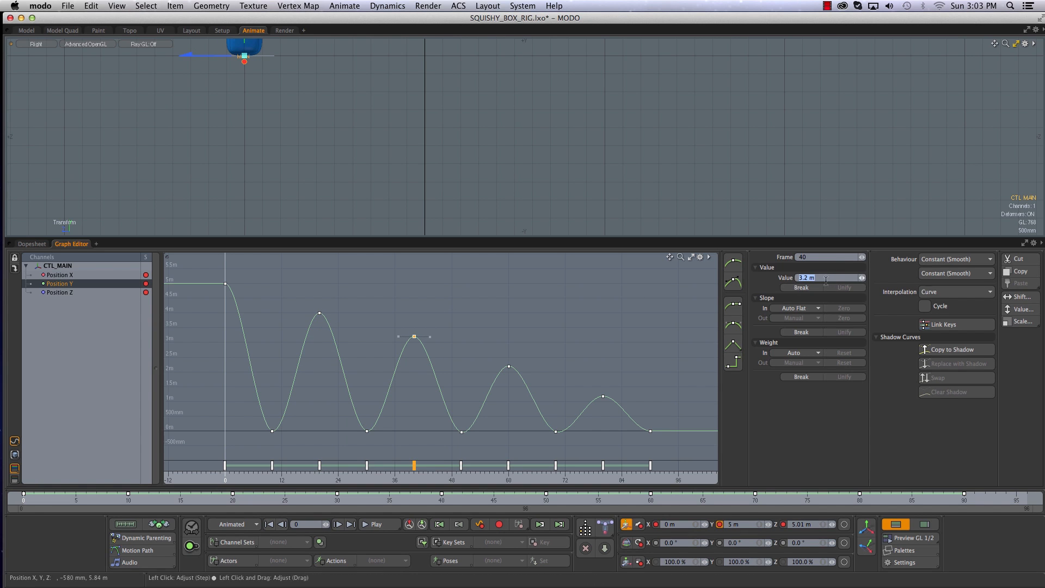
type("3")
key("Return")
left_click_drag(498, 347, 520, 378)
left_click(825, 278)
type("2")
key("Return")
left_click_drag(592, 384, 653, 426)
left_click(825, 278)
type("1")
key("Return")
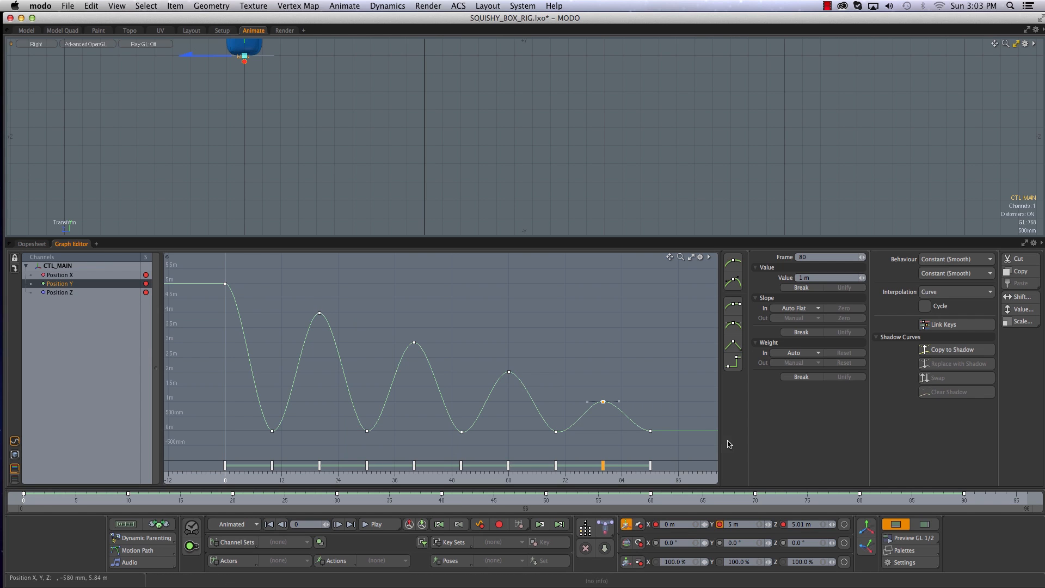
Try moving the Position Y peak key at frame 20 freely in value and time, and undo the moves
left_click(34, 500)
left_click_drag(34, 500, 23, 500)
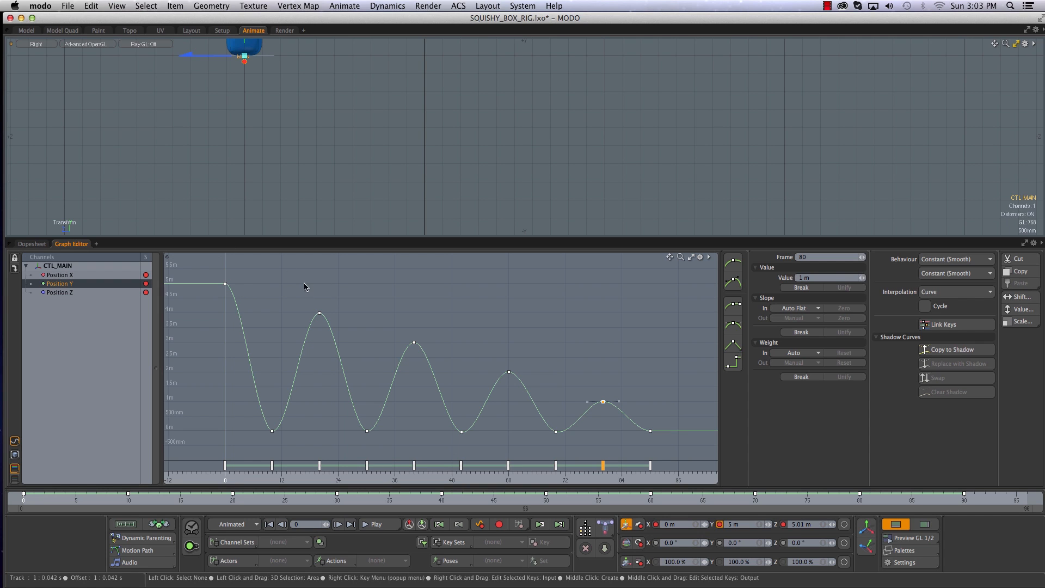
left_click(320, 315)
middle_click_drag(268, 338, 384, 360)
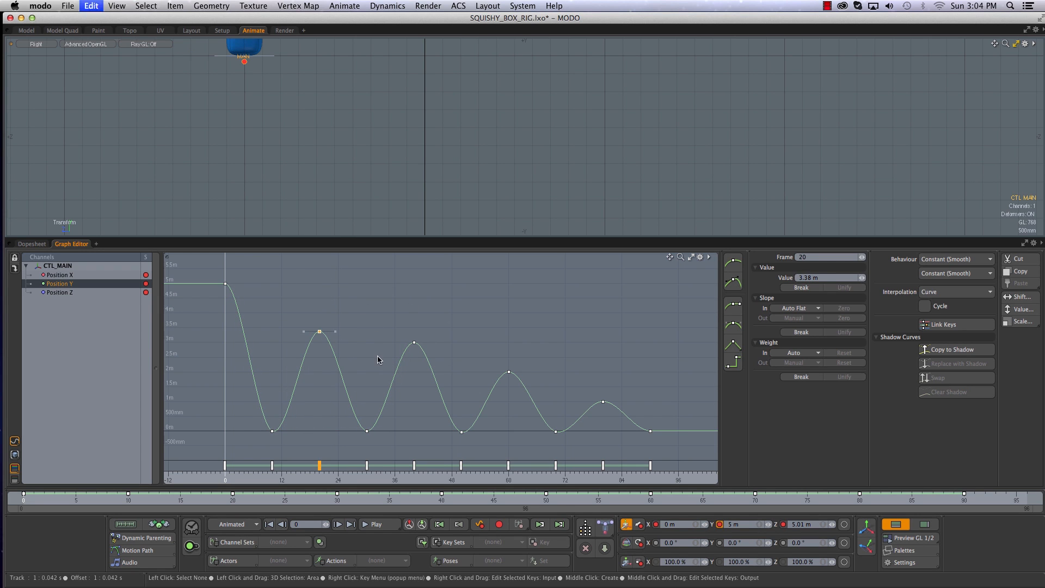
middle_click_drag(421, 308, 452, 357)
left_click(441, 299)
key("super+z")
key("super+z")
key("super+z")
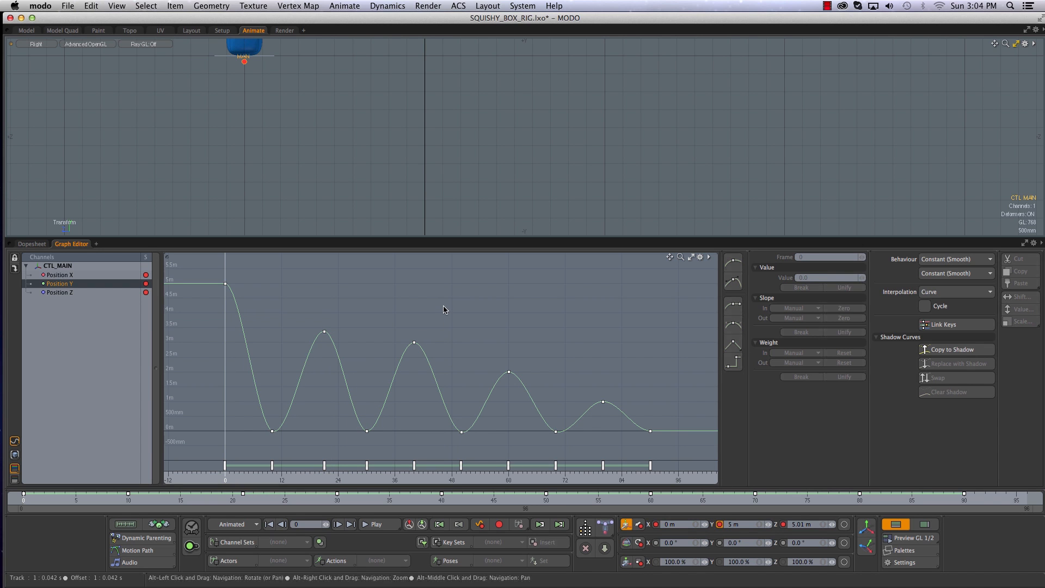
key("super+z")
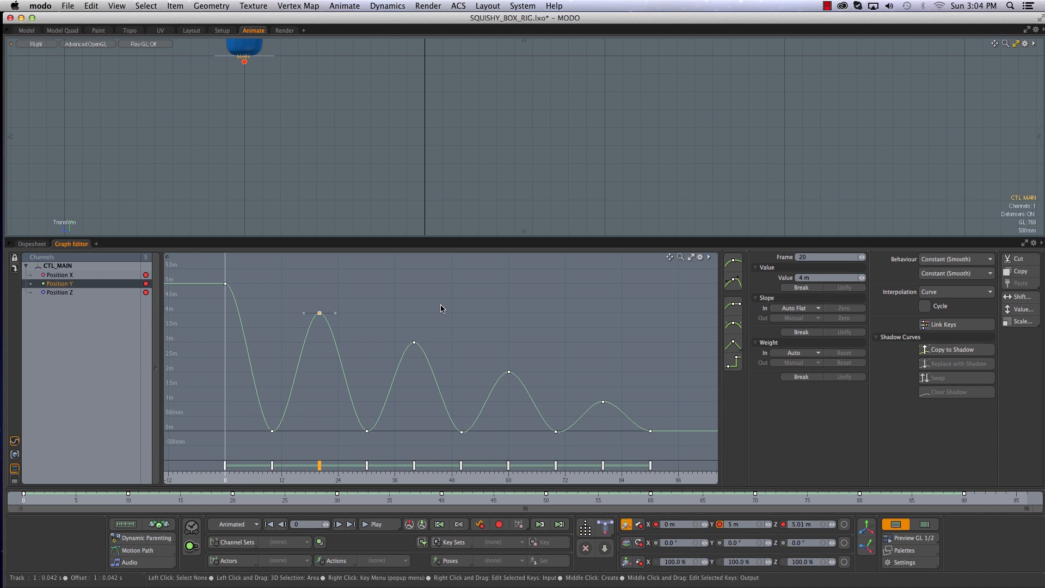
left_click(428, 303)
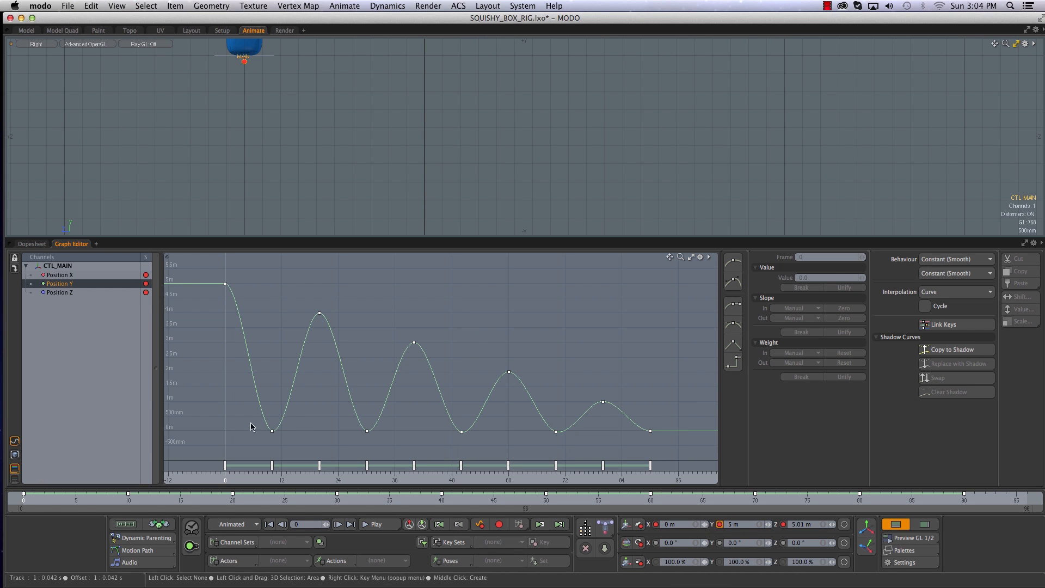
Set the Position Y ground-contact keys at frames 10, 30, 50, 70 and 90 to value 0 with Auto slopes
left_click_drag(217, 429, 659, 463)
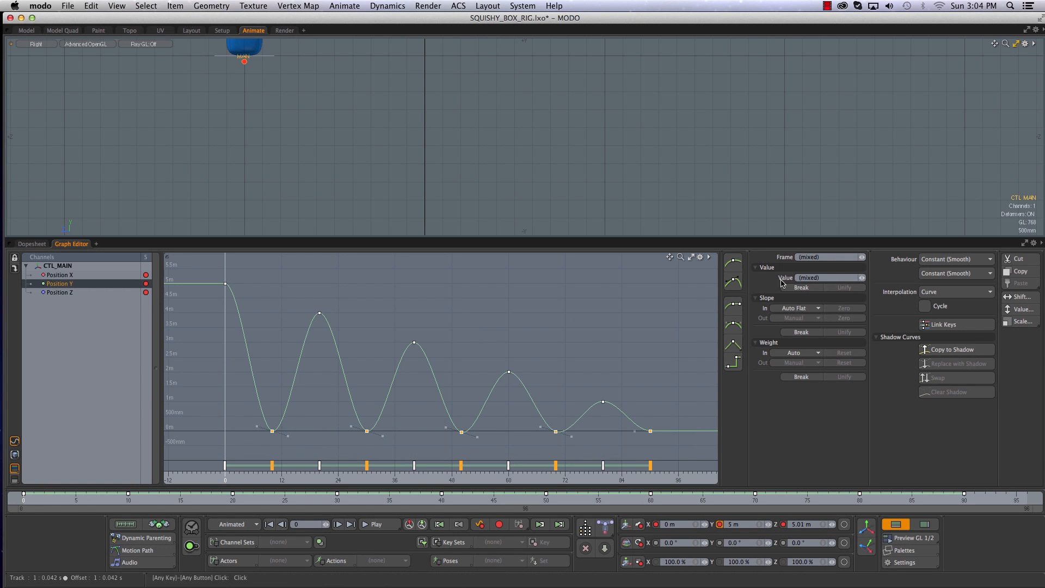
left_click(828, 278)
type("0")
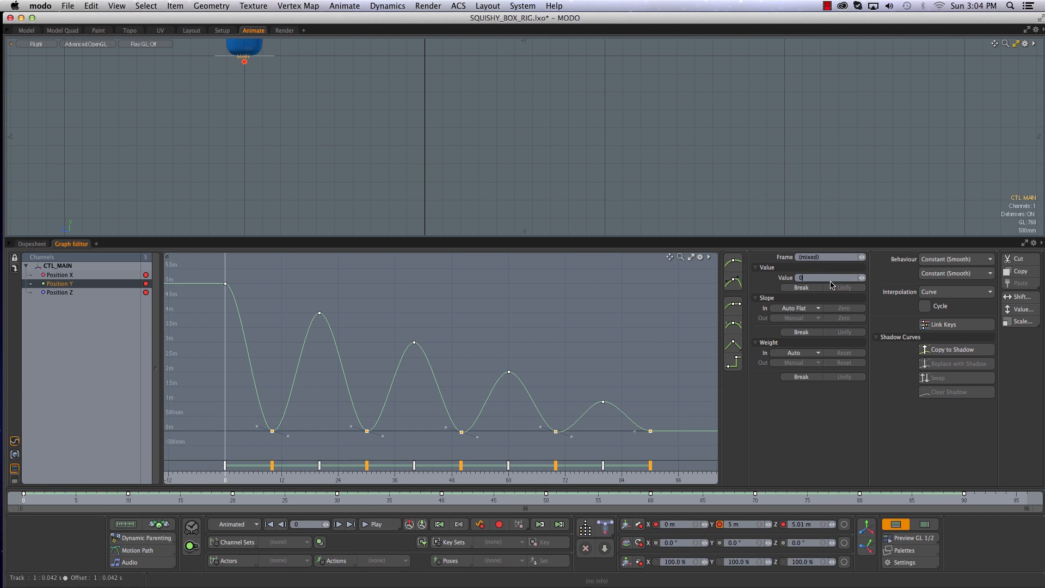
key("Return")
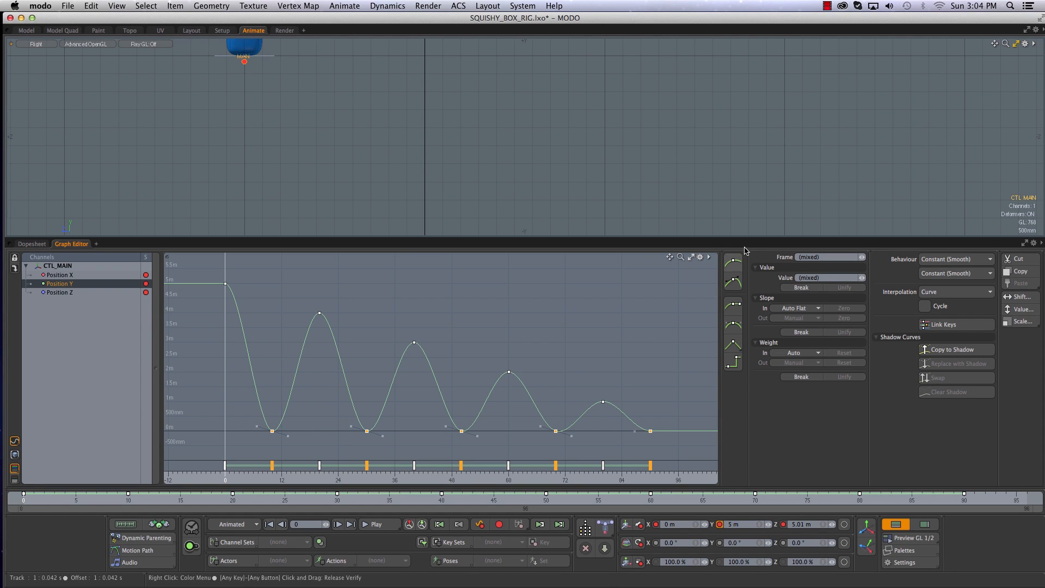
left_click(734, 263)
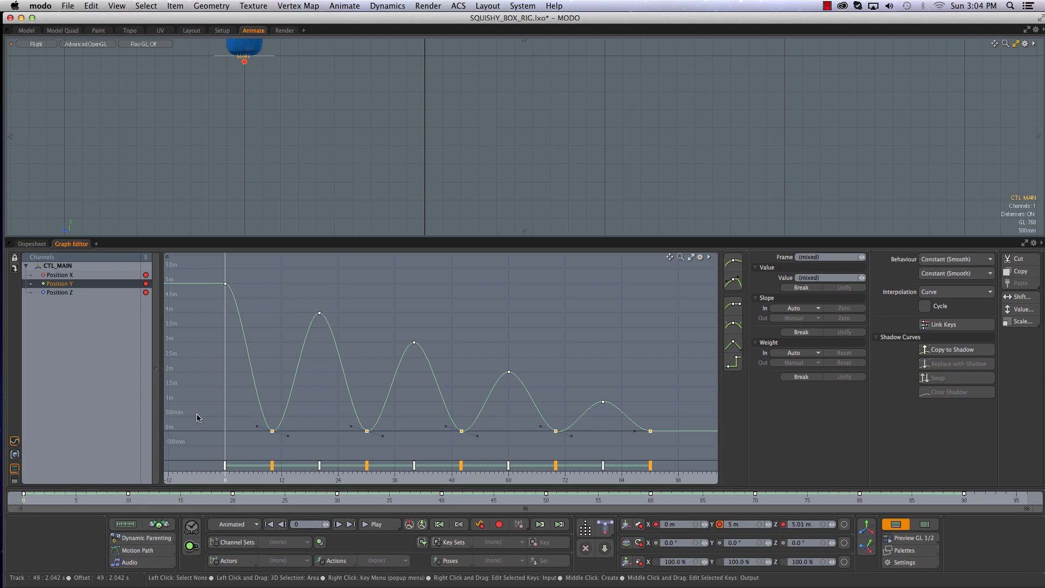
left_click_drag(261, 407, 271, 395, "alt")
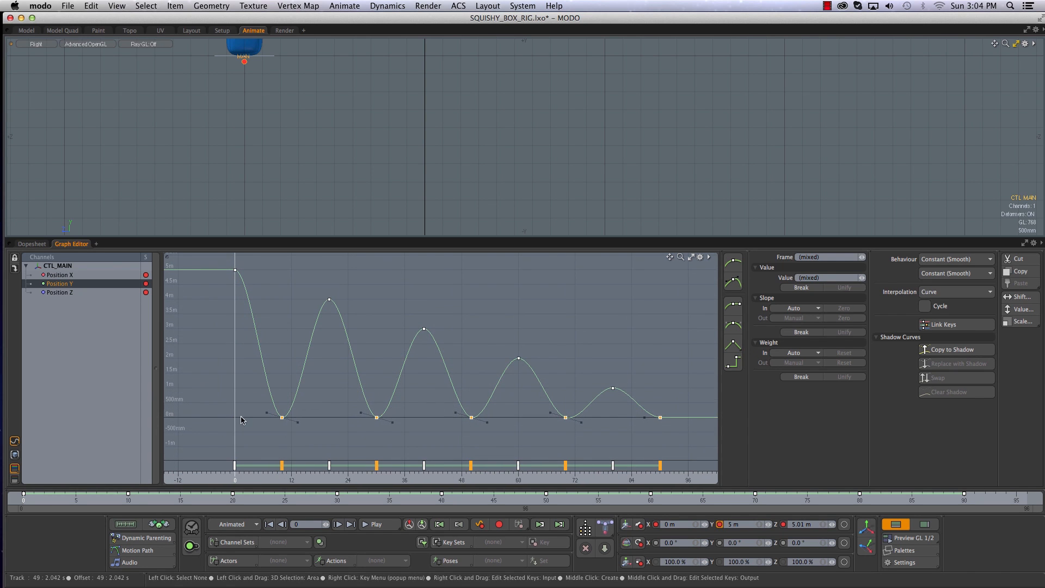
Scrub the first drop between frames 0 and 10, and give the Position Y key at frame 10 Linear In and Linear Out slopes
left_click_drag(44, 499, 128, 499)
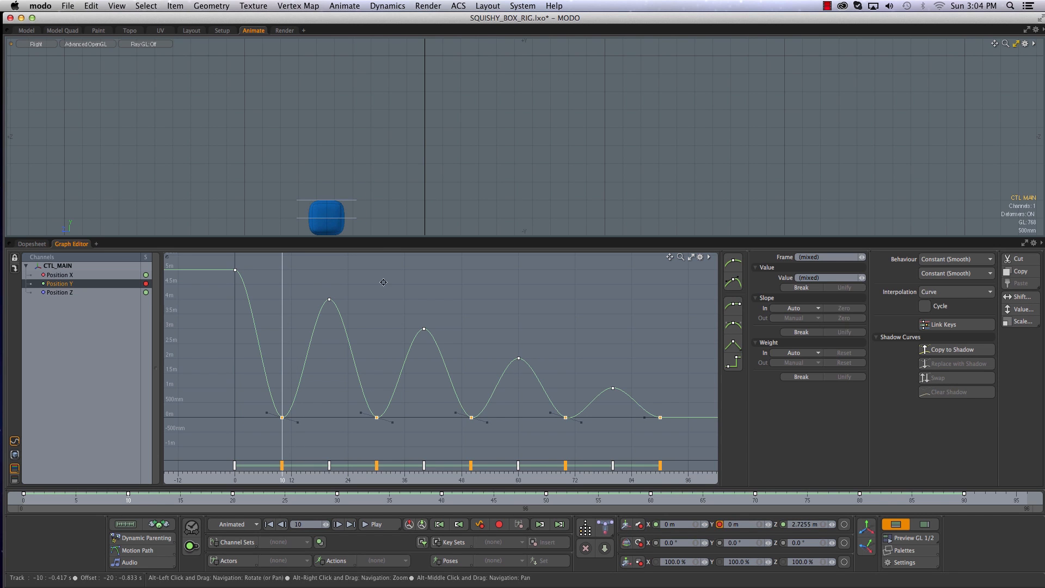
left_click_drag(435, 197, 440, 189, "alt")
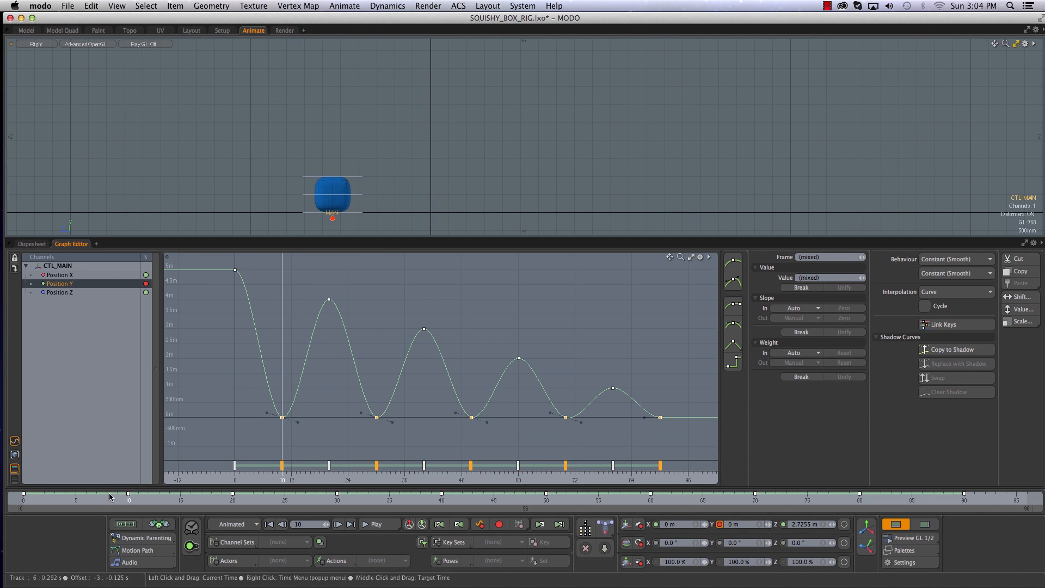
left_click_drag(55, 499, 128, 499)
left_click_drag(364, 380, 413, 385, "ctrl+alt")
left_click_drag(329, 410, 324, 385, "alt")
mouse_move(505, 396)
left_mouse_down("alt")
mouse_move(374, 402)
mouse_move(504, 389)
left_mouse_up("alt")
left_click_drag(386, 412, 338, 413)
mouse_move(428, 400)
left_mouse_down("alt")
mouse_move(387, 396)
mouse_move(400, 379)
mouse_move(417, 390)
left_mouse_up("alt")
left_click(299, 395)
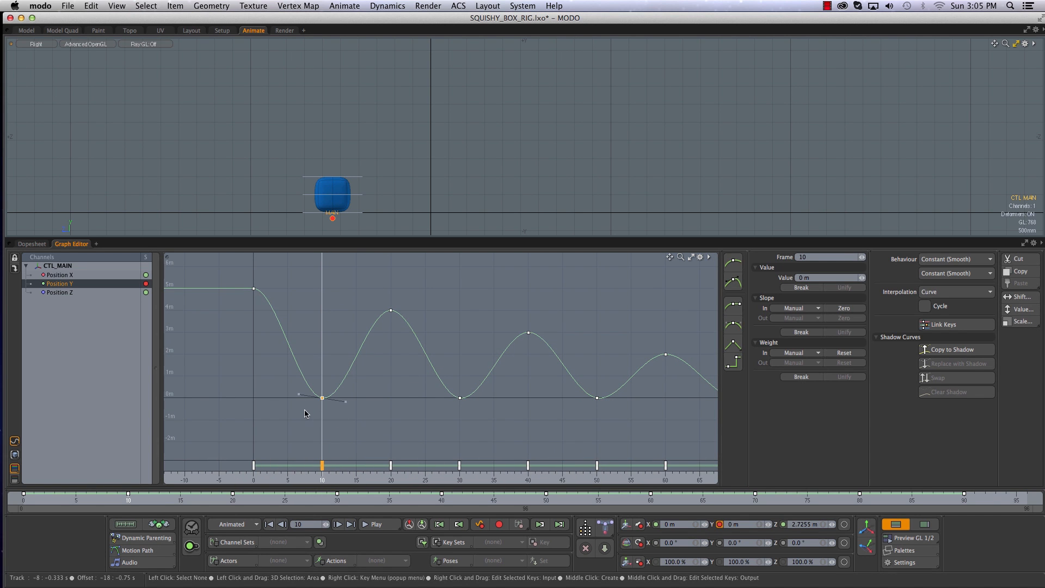
left_click(734, 346)
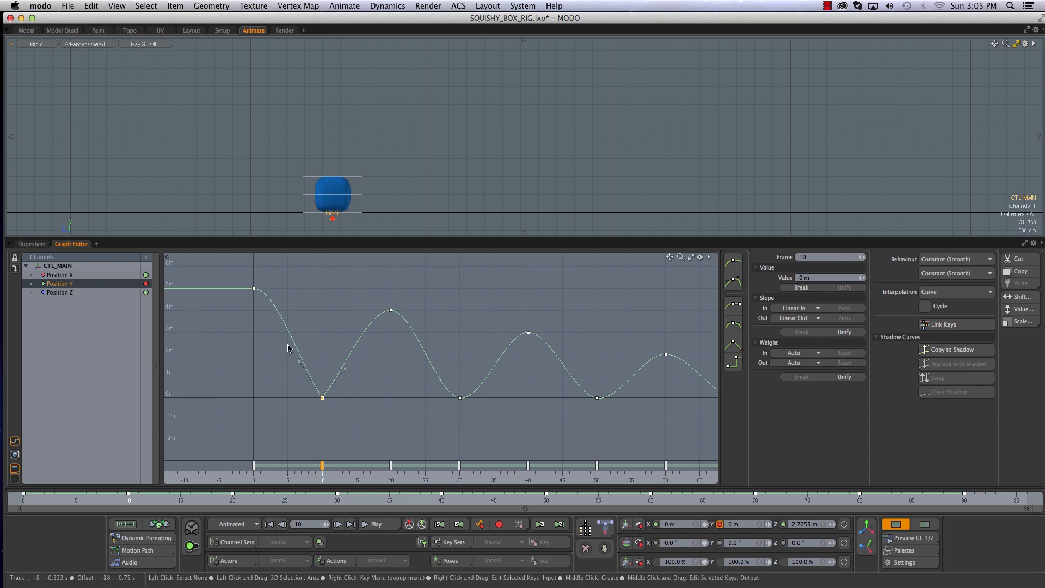
Set the Position Y ground-contact keys at frames 30, 50, 70 and 90 to Linear In and Linear Out slopes
left_click(482, 408)
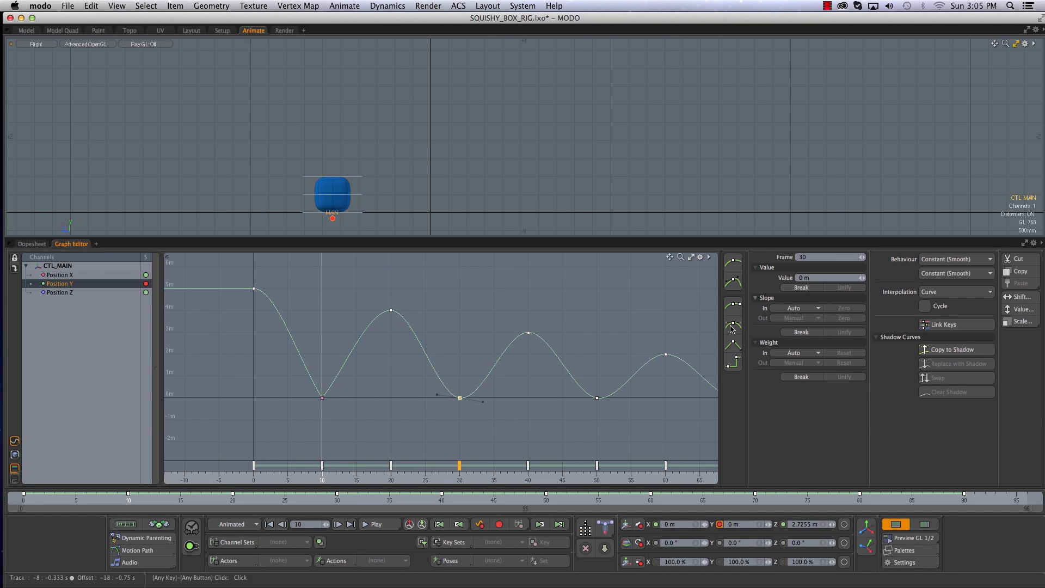
left_click(733, 346)
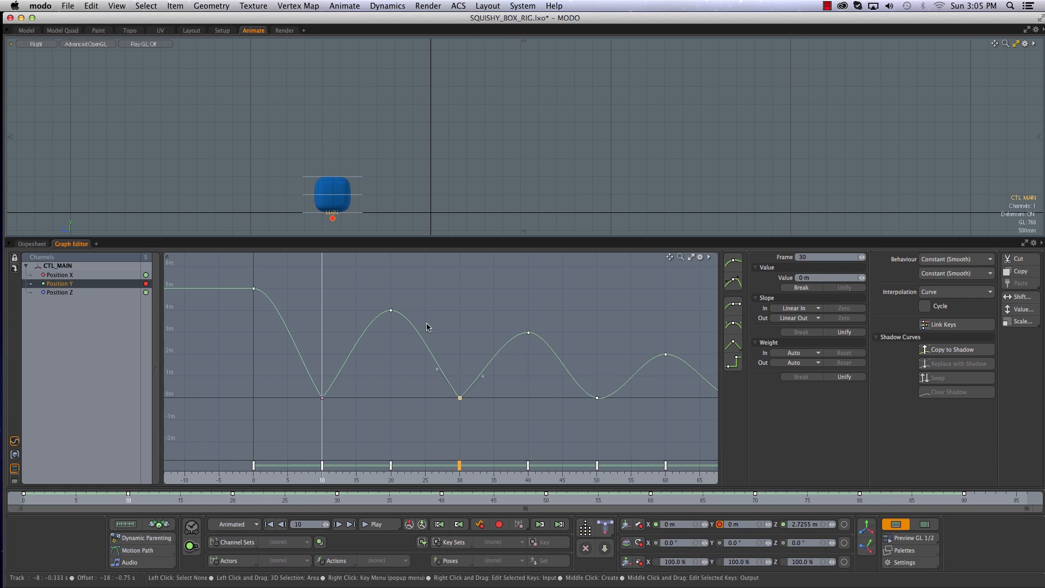
right_click_drag(468, 393, 561, 399, "alt")
right_click_drag(418, 378, 408, 397, "alt")
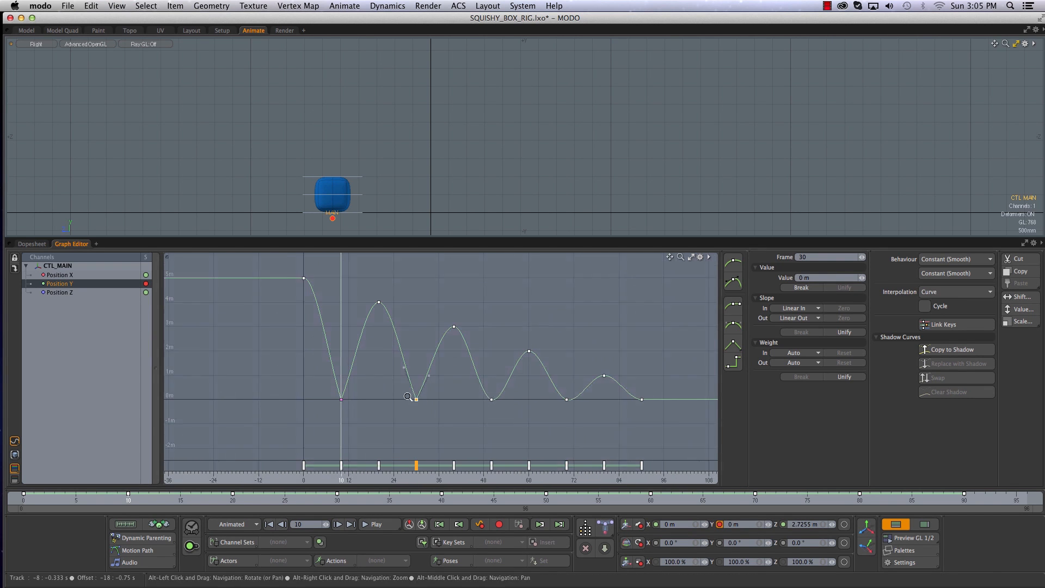
left_click_drag(476, 390, 654, 422)
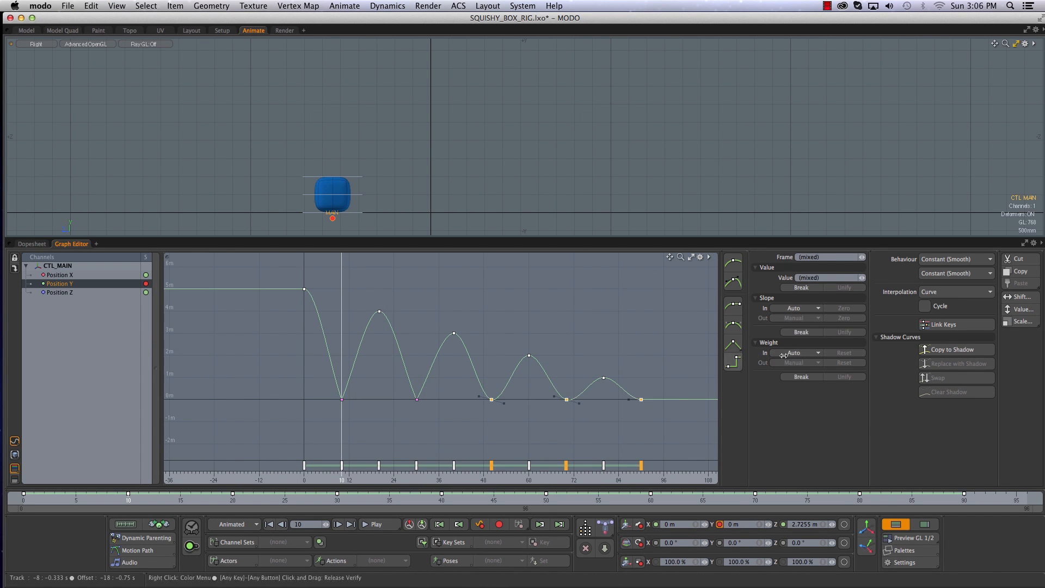
left_click(734, 344)
left_click(461, 439)
Examine the Position Y curve's sharp ground contacts and the box's drop path, with the animation back at frame 0
right_click_drag(312, 351, 368, 402, "alt")
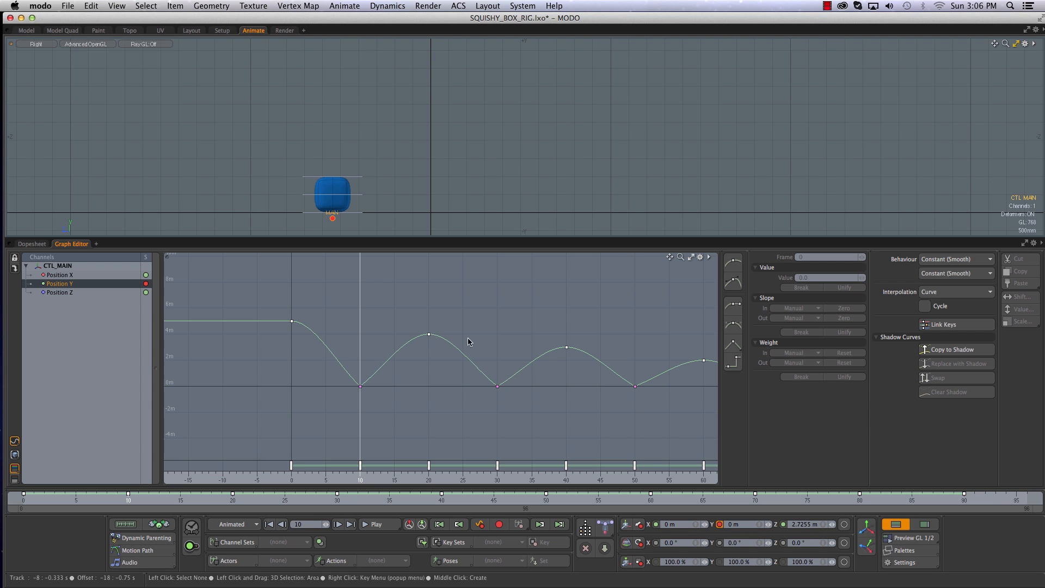
right_click_drag(647, 415, 333, 420, "alt")
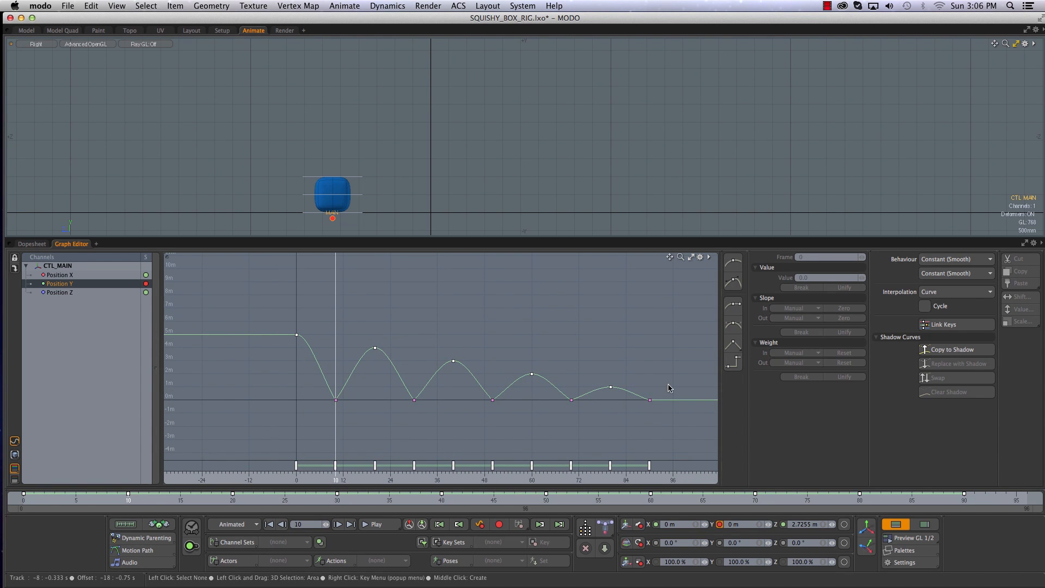
left_click_drag(365, 394, 399, 382, "alt")
right_click_drag(399, 382, 409, 383, "alt")
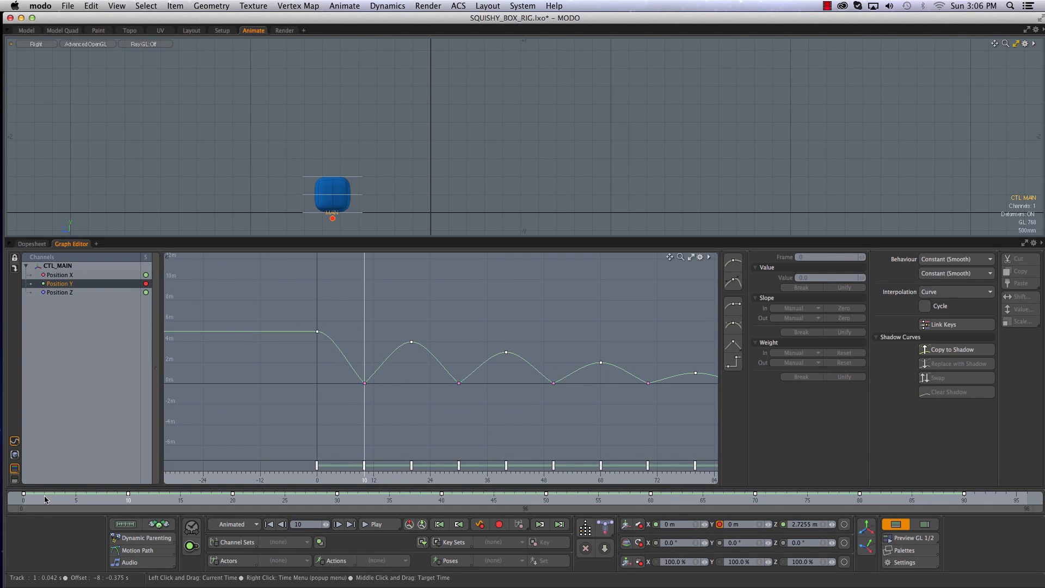
left_click_drag(35, 497, 23, 497)
left_click_drag(359, 146, 334, 182, "alt")
scroll(334, 182, "down", 3)
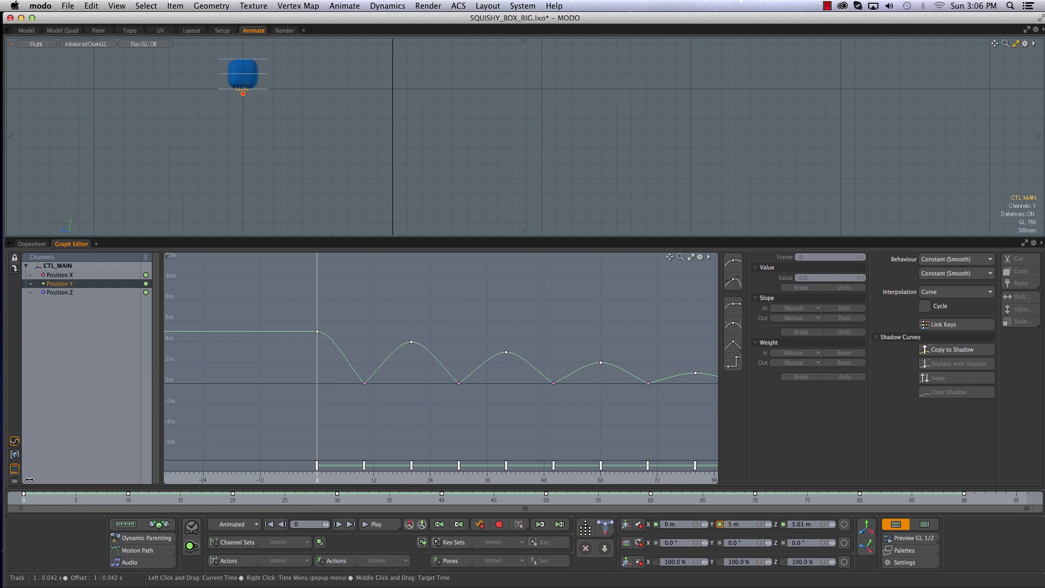
left_click_drag(644, 454, 318, 454)
left_click_drag(428, 238, 426, 268)
Raise both tangent handles of the Position Y key at frame 10 to steepen the contact and round the neighbouring arcs
left_click_drag(324, 344, 340, 397, "ctrl+alt")
left_click(321, 408)
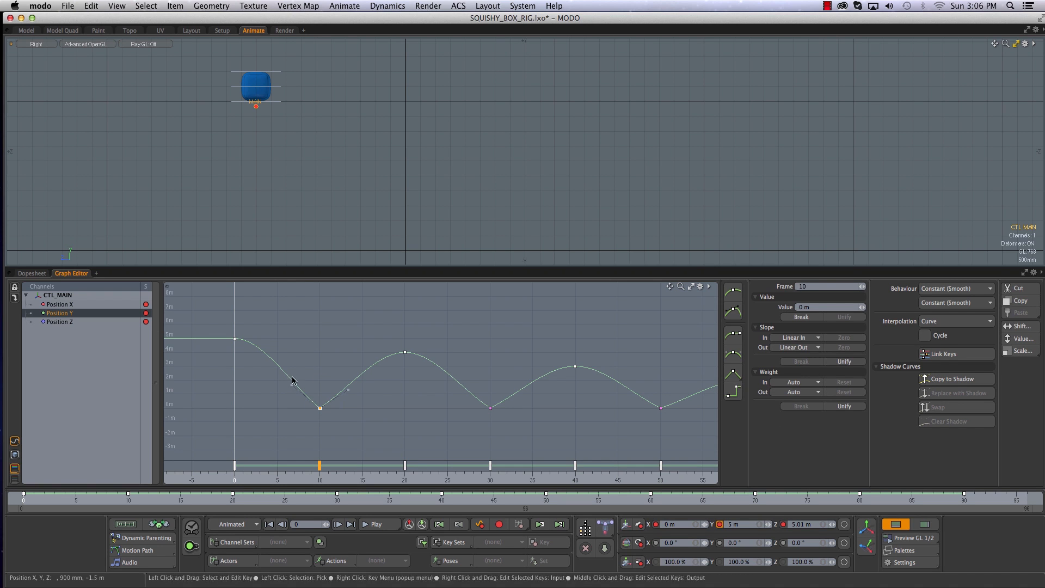
left_click_drag(292, 387, 301, 363)
left_click(330, 385)
left_click(332, 398)
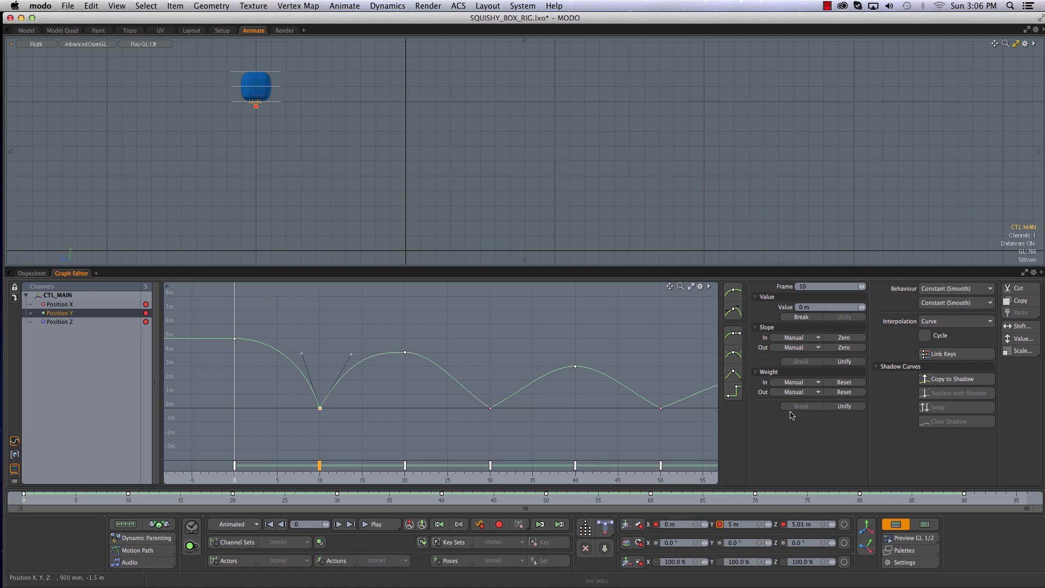
Steepen the in and out tangents of the Position Y keys at frames 30 and 50 to round the adjoining bounce arcs
left_click(491, 408)
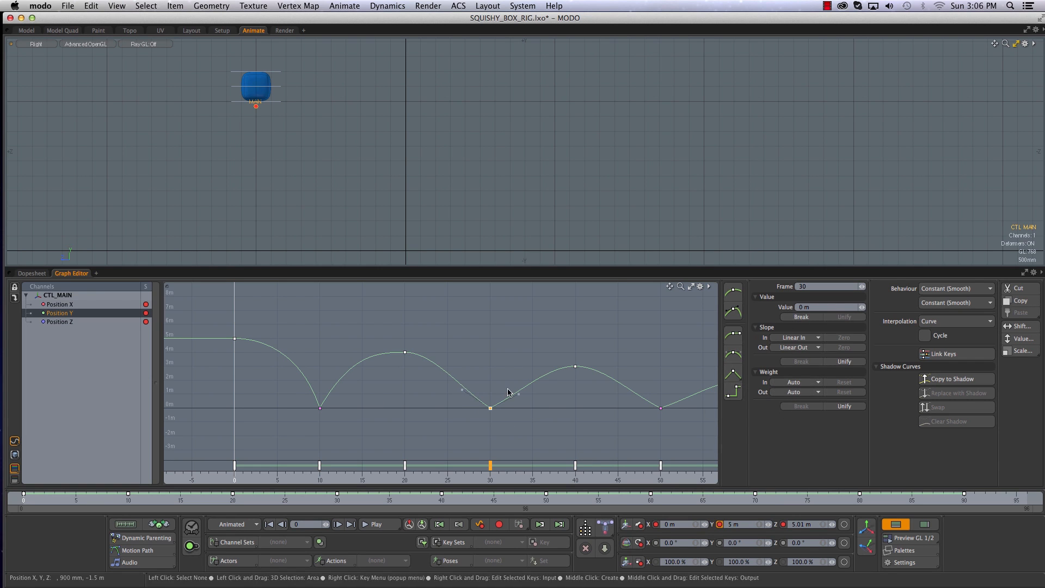
left_click_drag(462, 390, 519, 392)
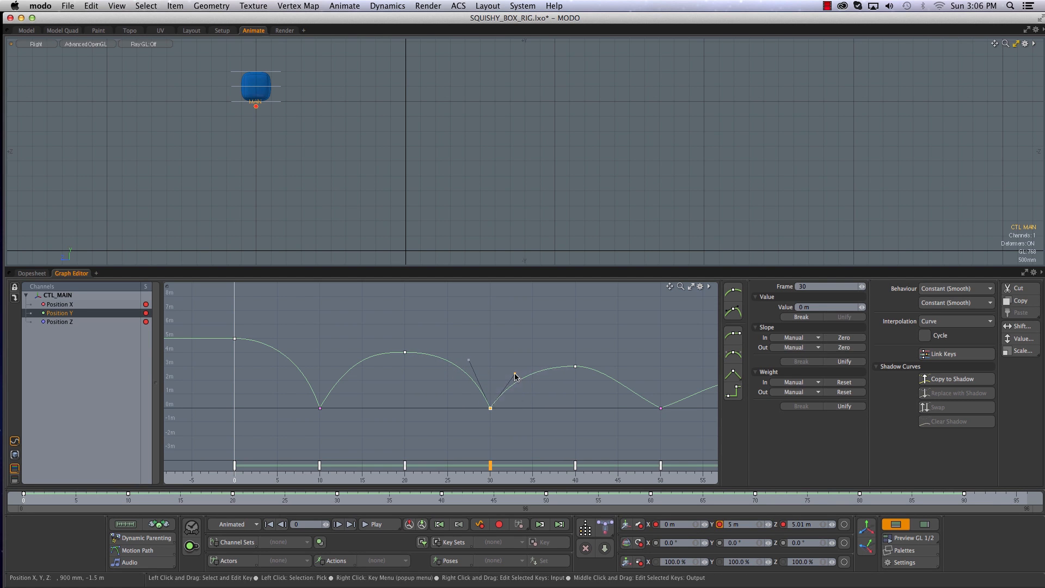
left_click_drag(616, 362, 365, 376, "ctrl+alt")
left_click(429, 401)
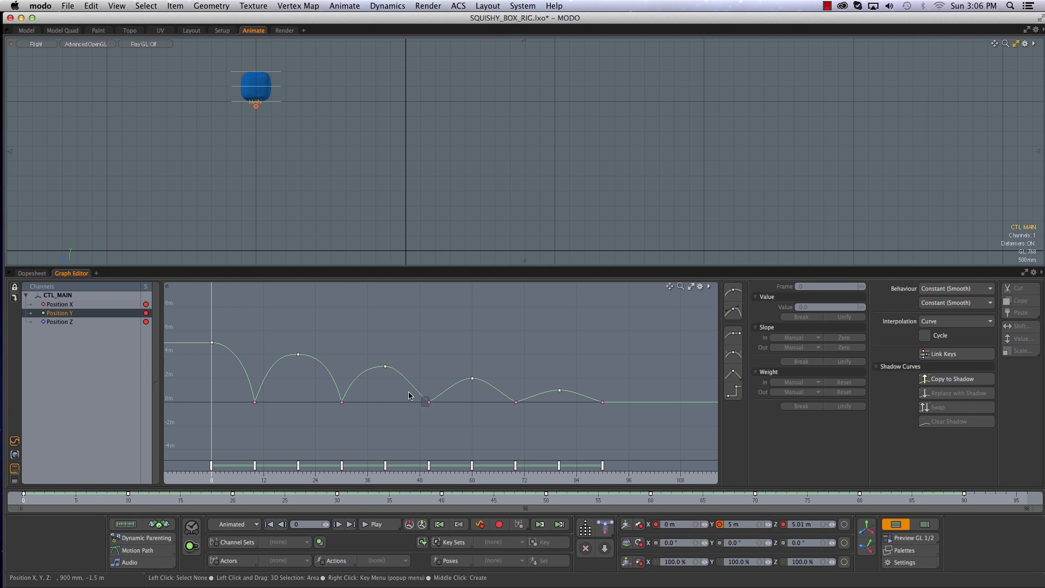
left_click_drag(444, 394, 443, 388)
Adjust the tangents of the Position Y keys at frames 70 and 90 so the last two bounces form rounded arcs
left_click(515, 401)
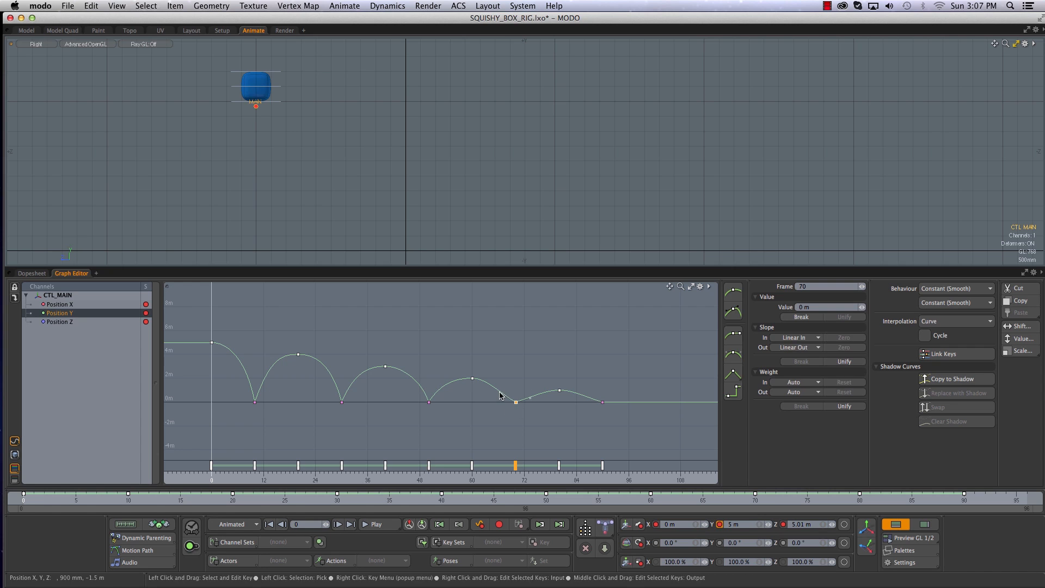
left_click_drag(531, 398, 543, 338)
left_click_drag(579, 405, 560, 378, "alt")
left_click(586, 420)
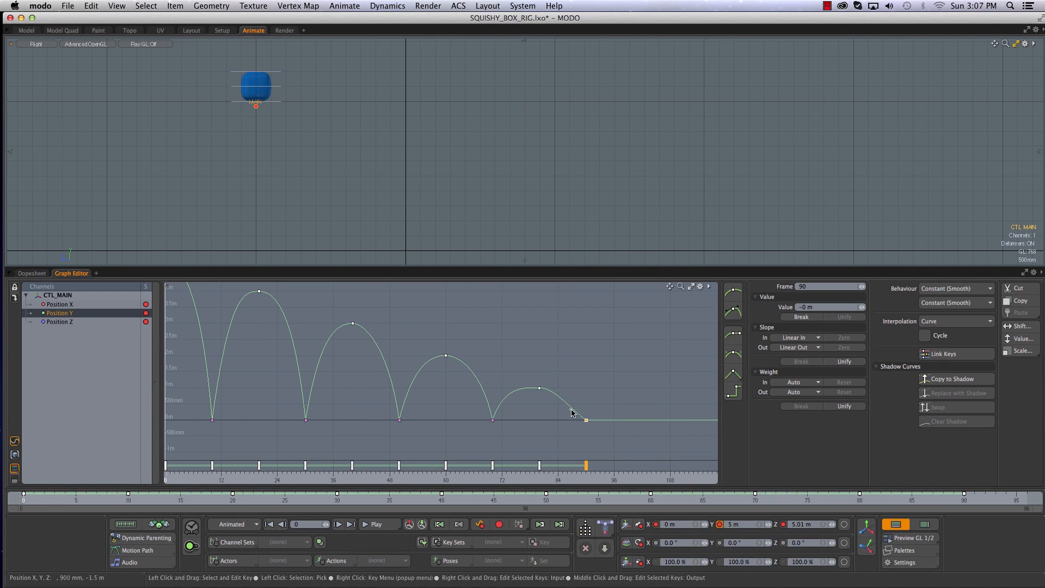
left_click_drag(571, 409, 572, 406)
left_click_drag(485, 433, 512, 408)
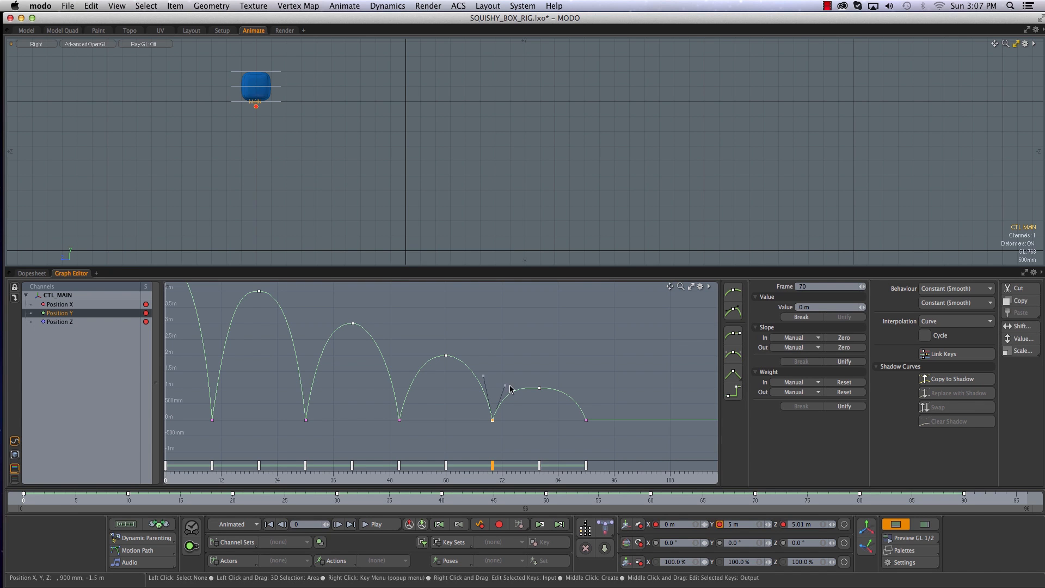
Scrub the whole bounce from frame 0 to 93 and back to frame 0, with all items deselected
right_click_drag(497, 354, 496, 401, "alt")
left_click_drag(419, 401, 497, 421, "alt")
right_click_drag(511, 412, 459, 388, "alt")
left_click_drag(30, 506, 996, 506)
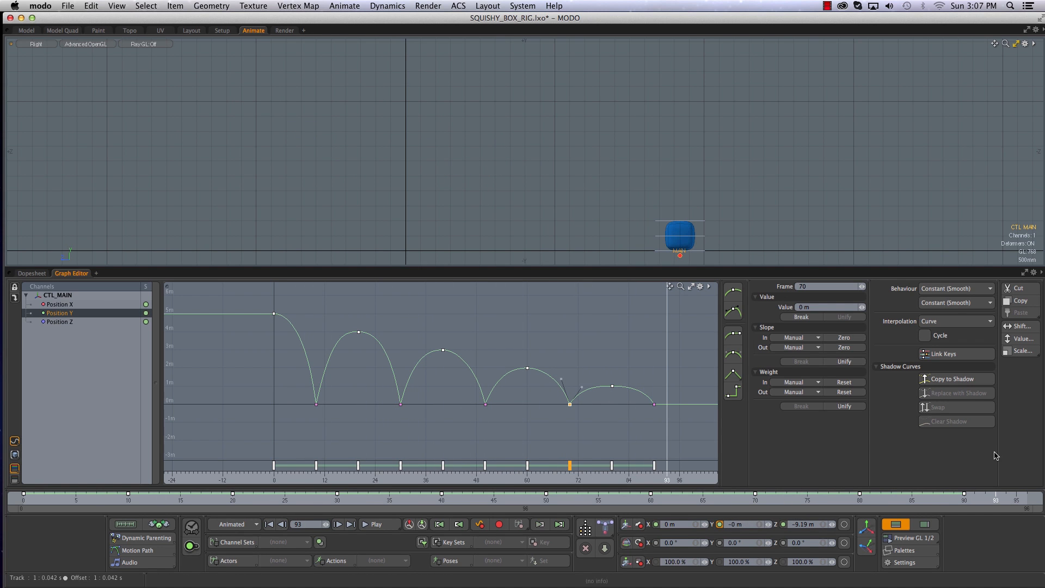
left_click(524, 211)
left_click_drag(996, 504, 17, 494)
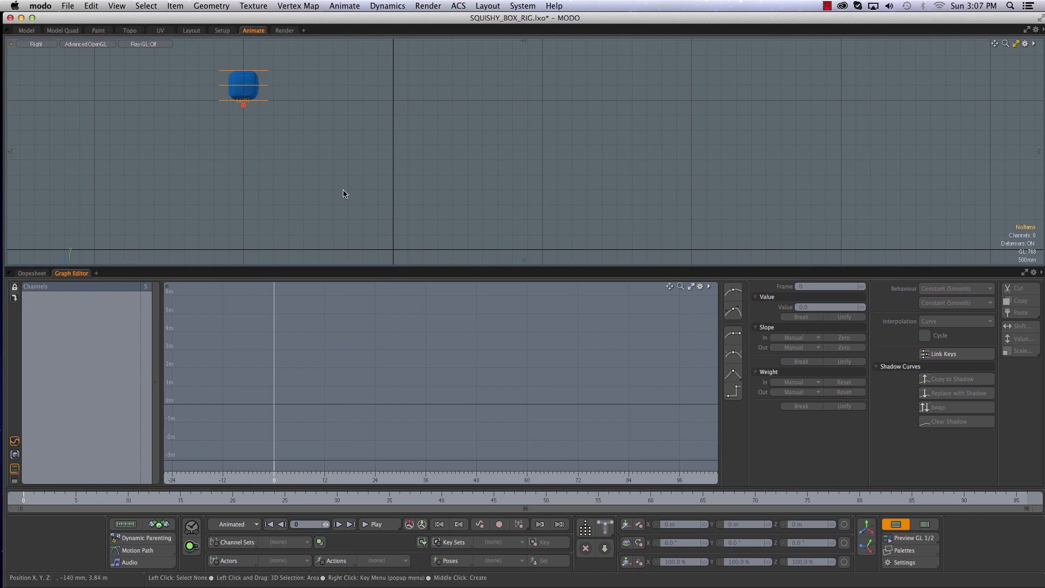
mouse_move(23, 498)
left_mouse_down()
mouse_move(901, 499)
mouse_move(21, 498)
left_mouse_up()
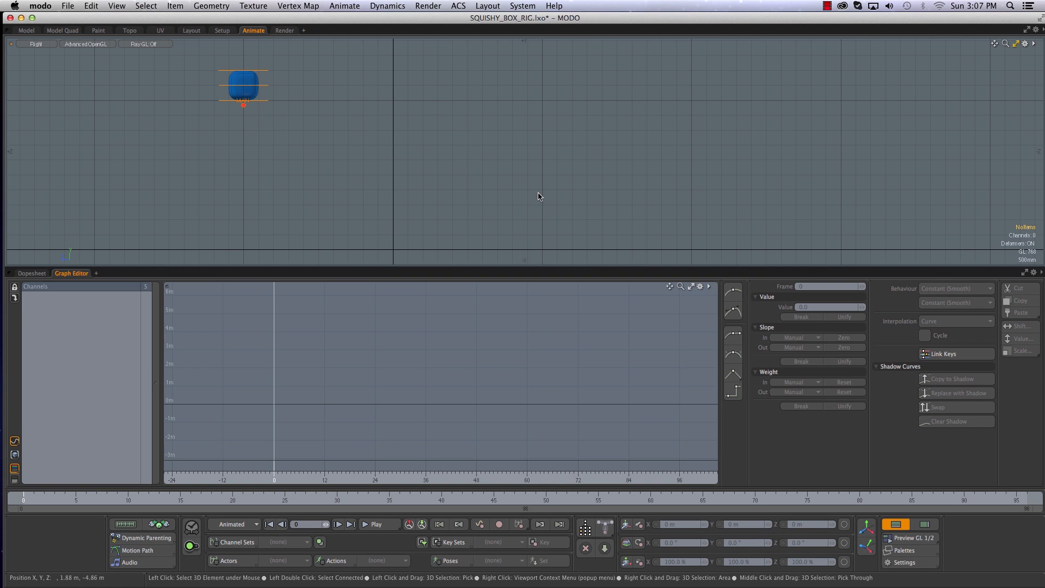
Generate a full-size Preview GL movie of the bounce, play it back in QuickTime Player and close it
left_click(929, 541)
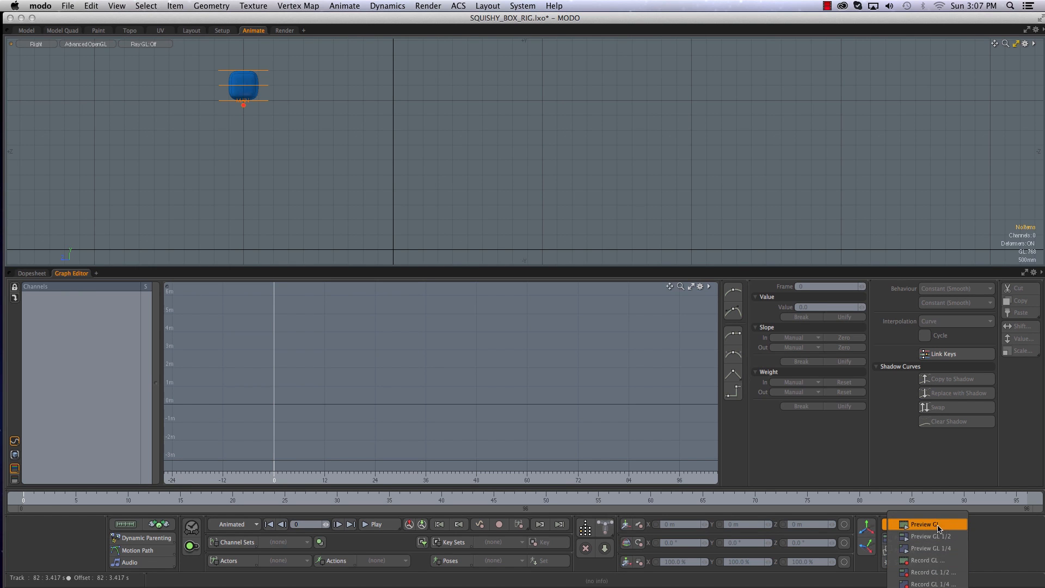
left_click(937, 525)
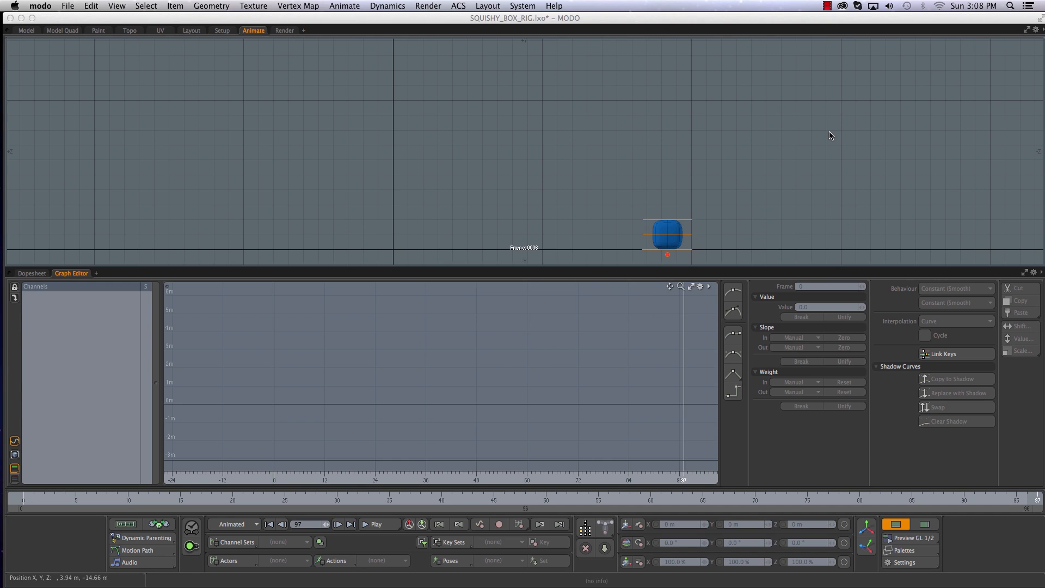
left_click_drag(599, 84, 589, 85)
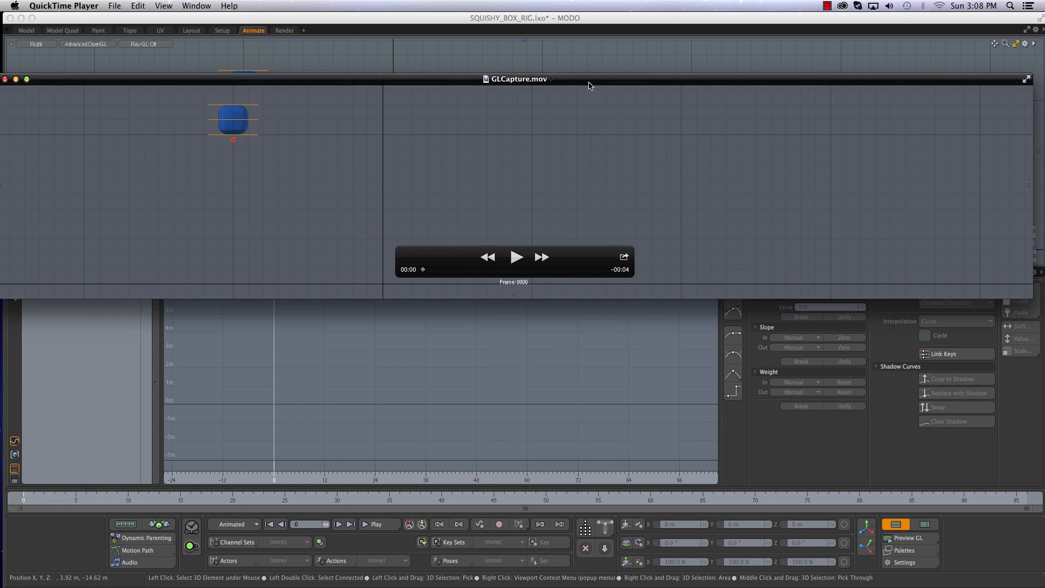
left_click_drag(571, 260, 922, 263)
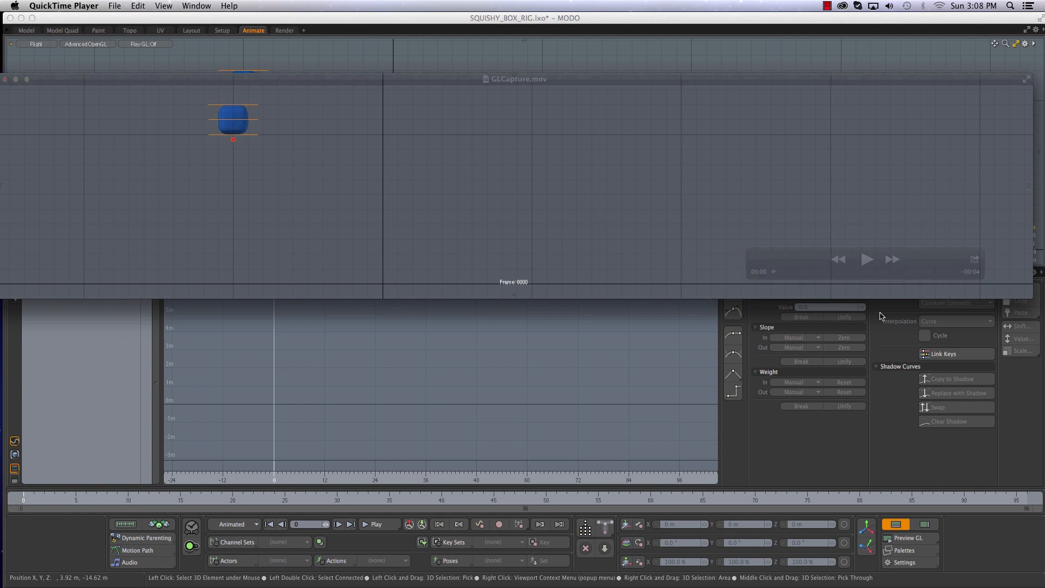
left_click(866, 259)
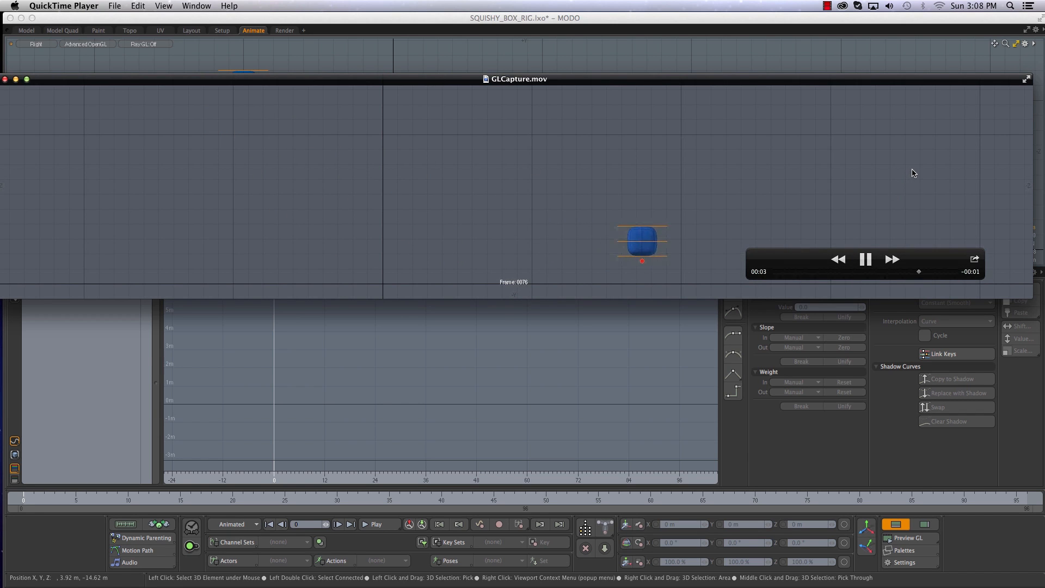
left_click(866, 260)
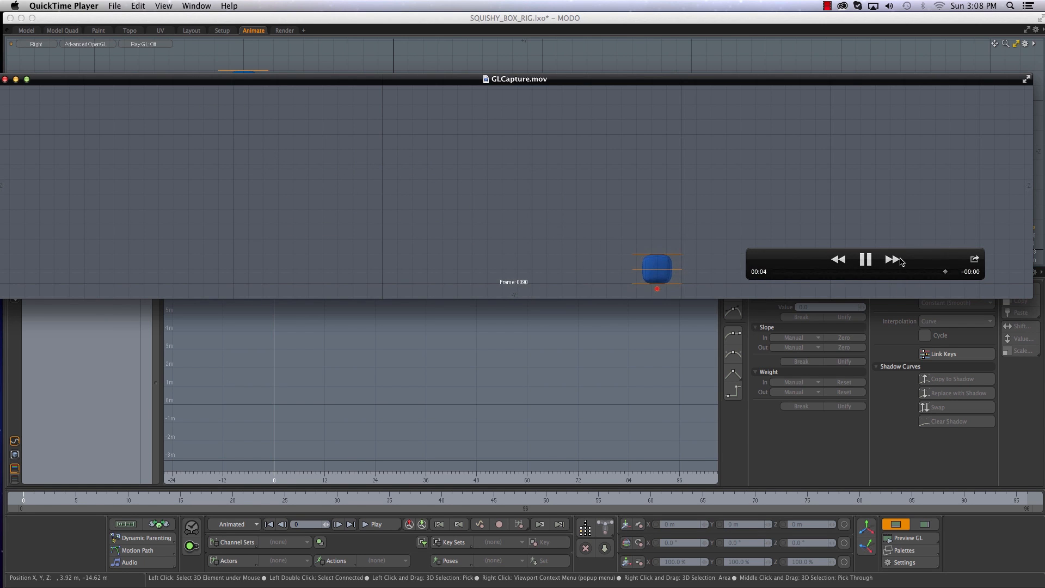
left_click(867, 260)
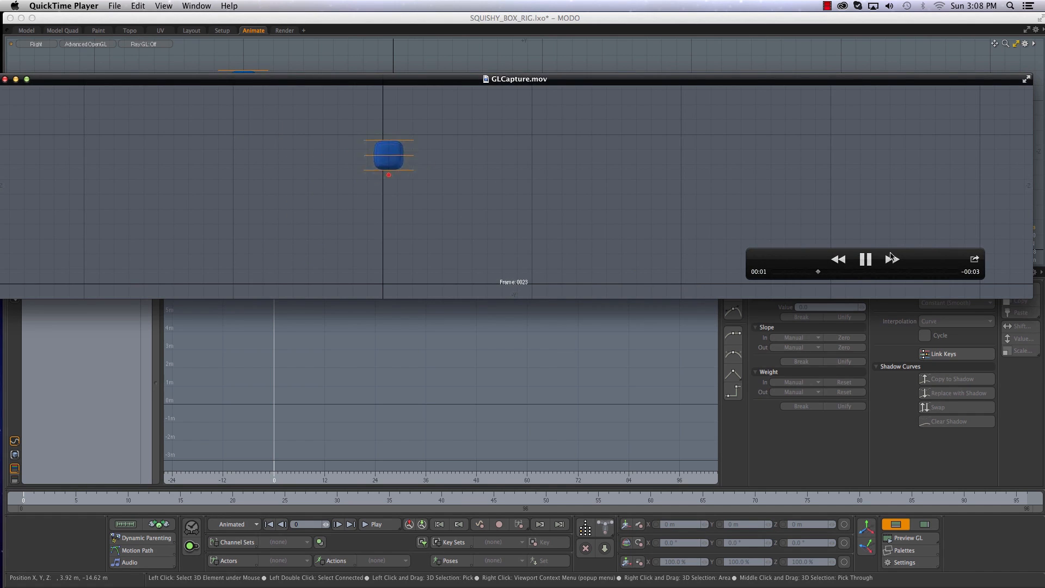
left_click(866, 261)
left_click(4, 79)
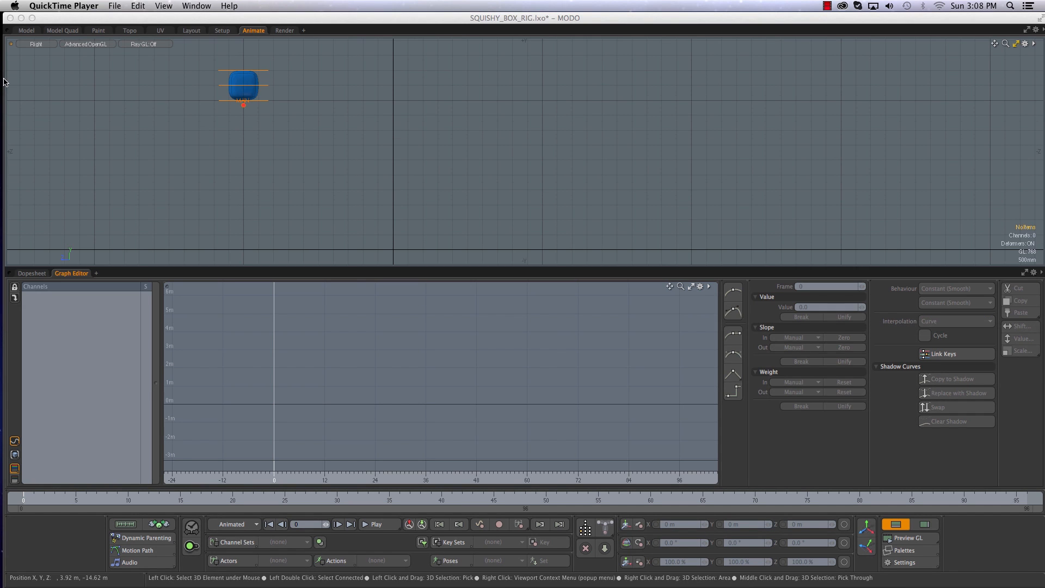
Select the CTL_Top, CTL_Mid and CTL_Bottom controls together, check them under CONTROLS_grp in the item hierarchy, and hide the item list
left_click(597, 197)
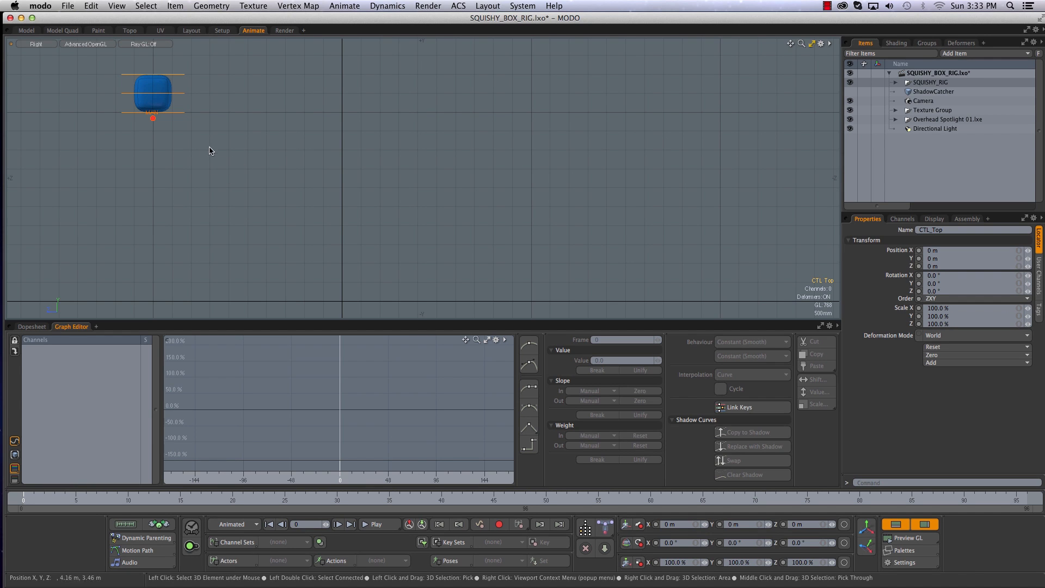
left_click(179, 93, "shift")
left_click(897, 83)
left_click(902, 100)
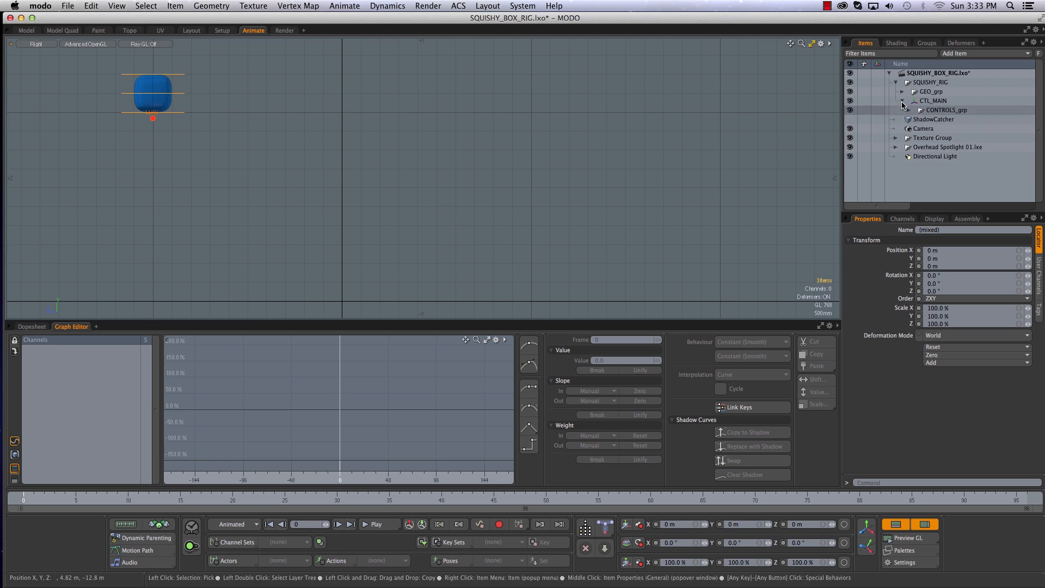
left_click(909, 110)
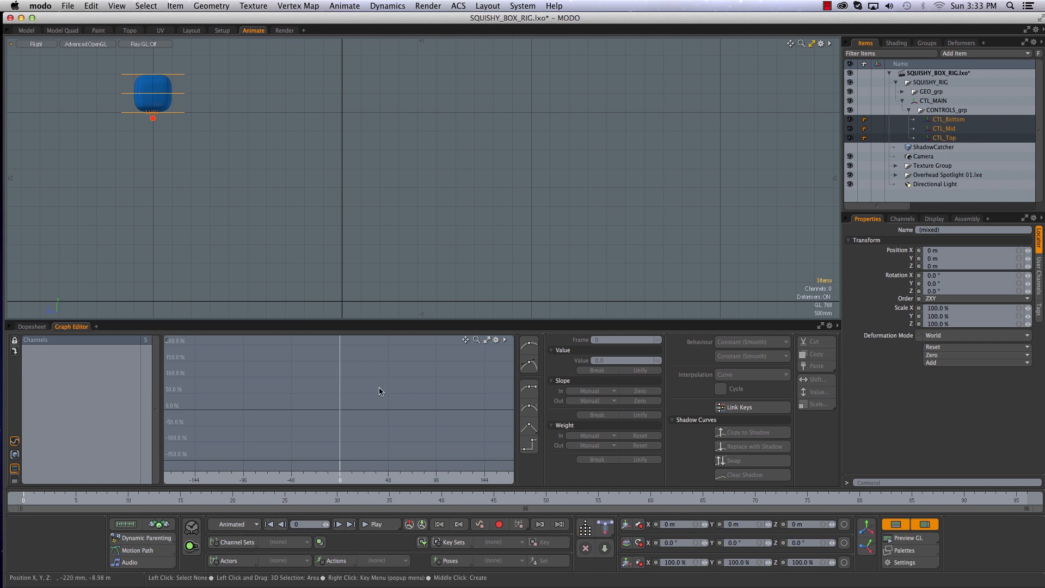
left_click(926, 524)
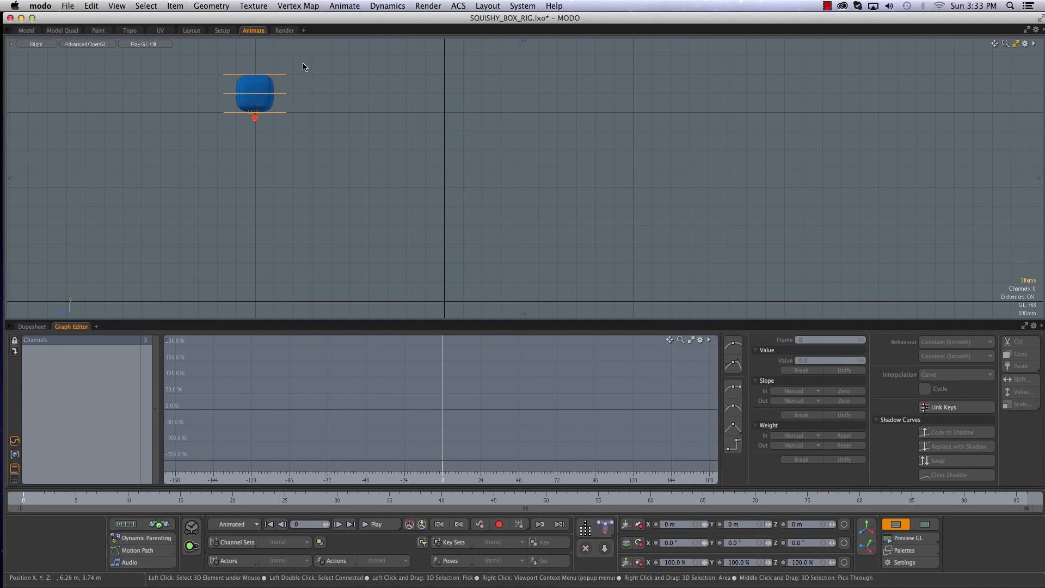
Key the position and rotation channels of the three squash controls at frame 0 and add their scale channels
key("y")
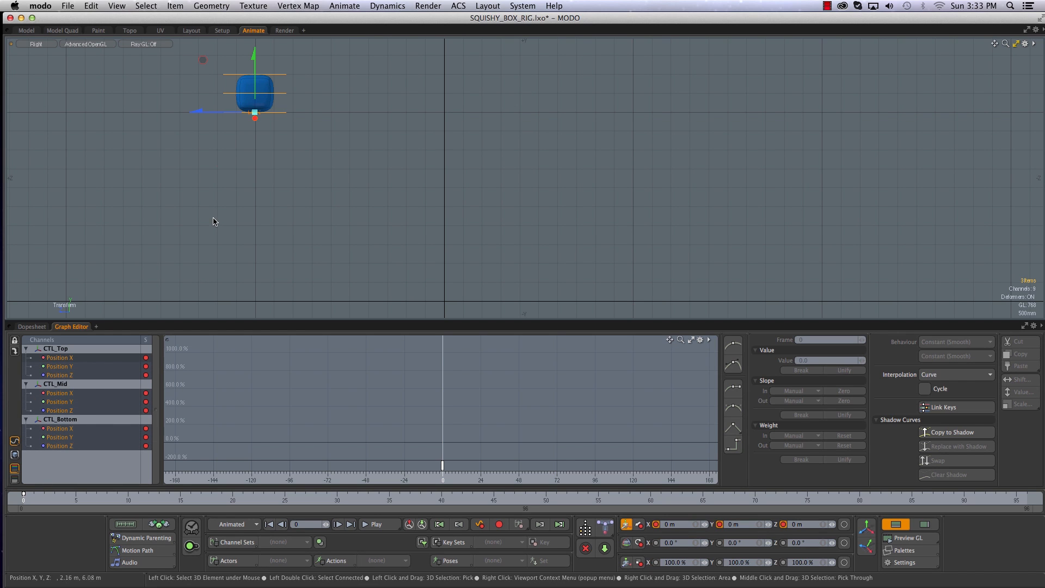
key("e")
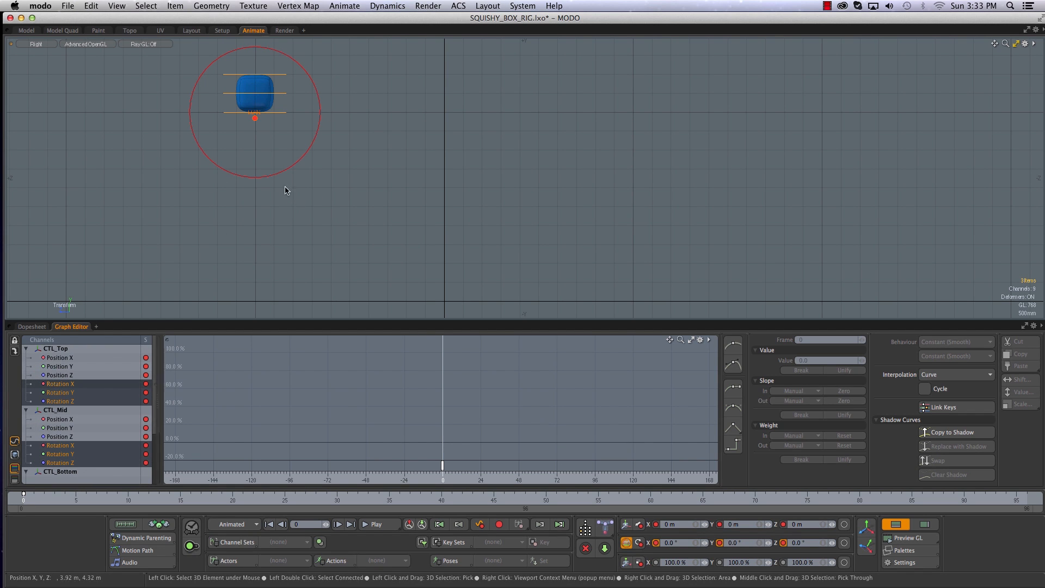
left_click(641, 565)
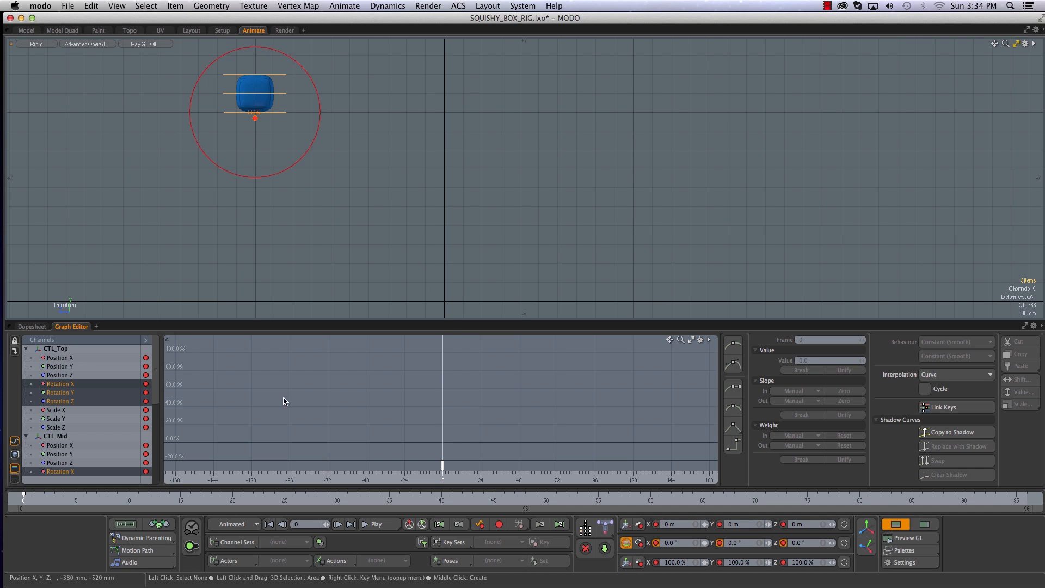
At frame 10, move only CTL_Mid down to a Y position of -220 mm
left_click_drag(25, 496, 128, 496)
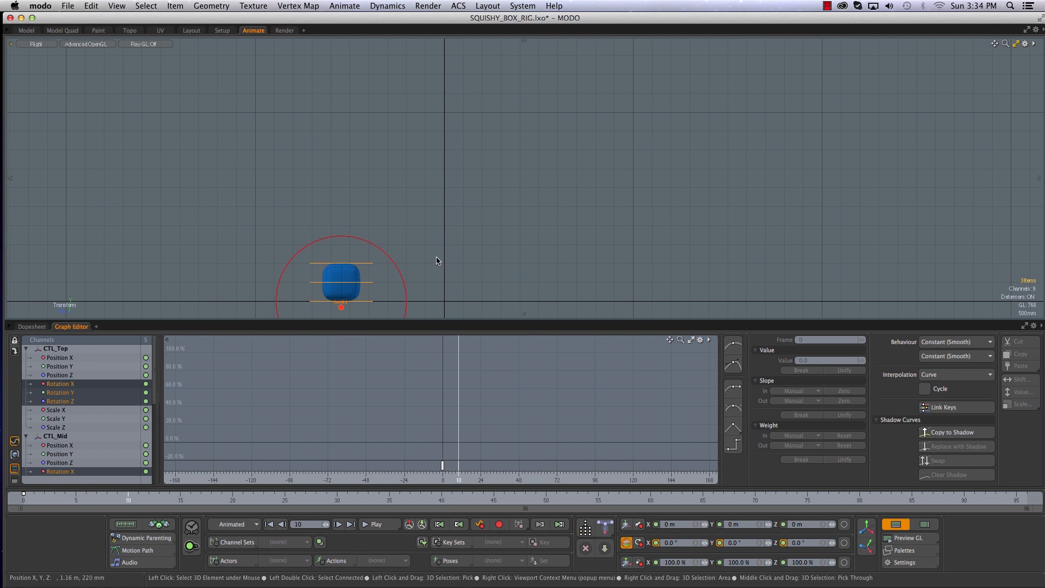
left_click_drag(431, 271, 575, 167, "alt")
left_click_drag(418, 171, 504, 208, "alt")
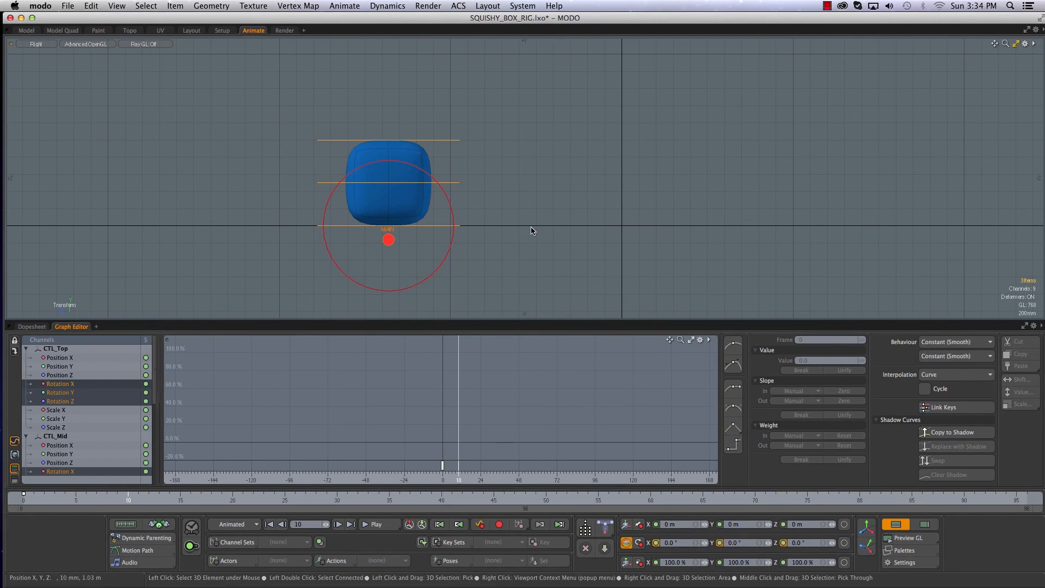
left_click(451, 187)
key("w")
left_click_drag(388, 182, 389, 202)
key("e")
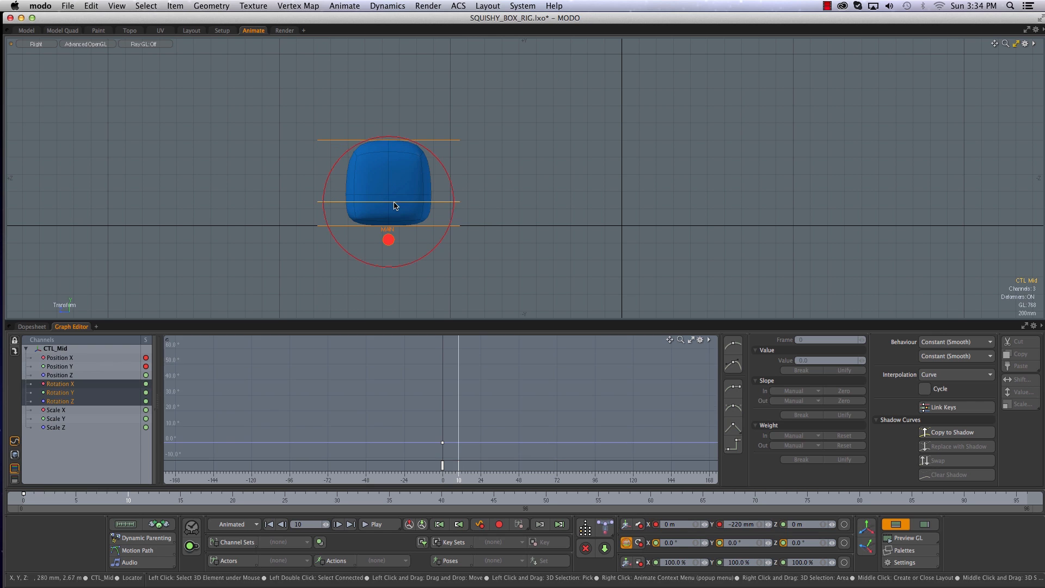
Scale CTL_Mid uniformly to 193% and key all its channels at frame 10
key("r")
left_click_drag(389, 204, 452, 212)
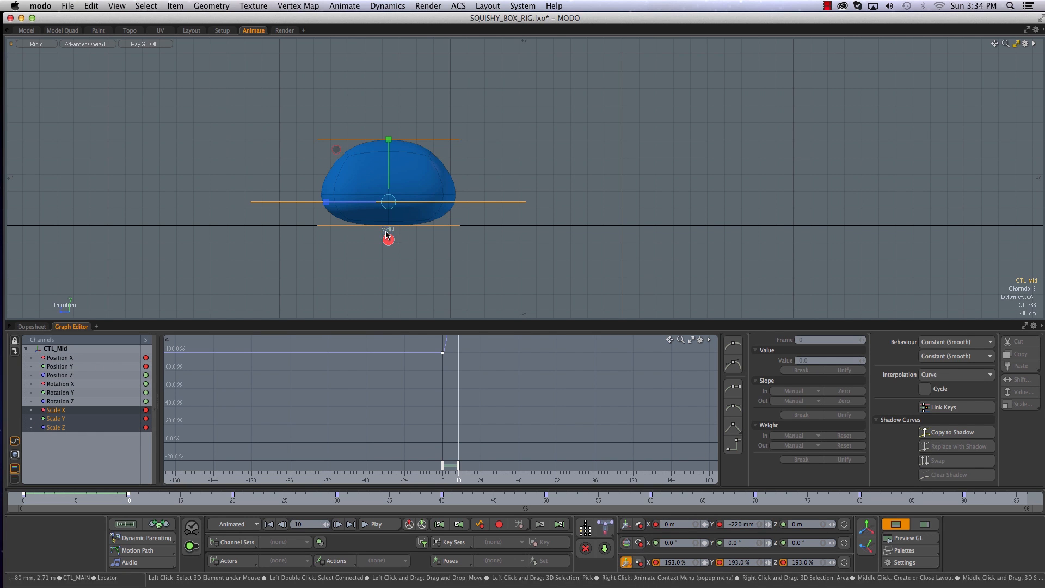
key("w")
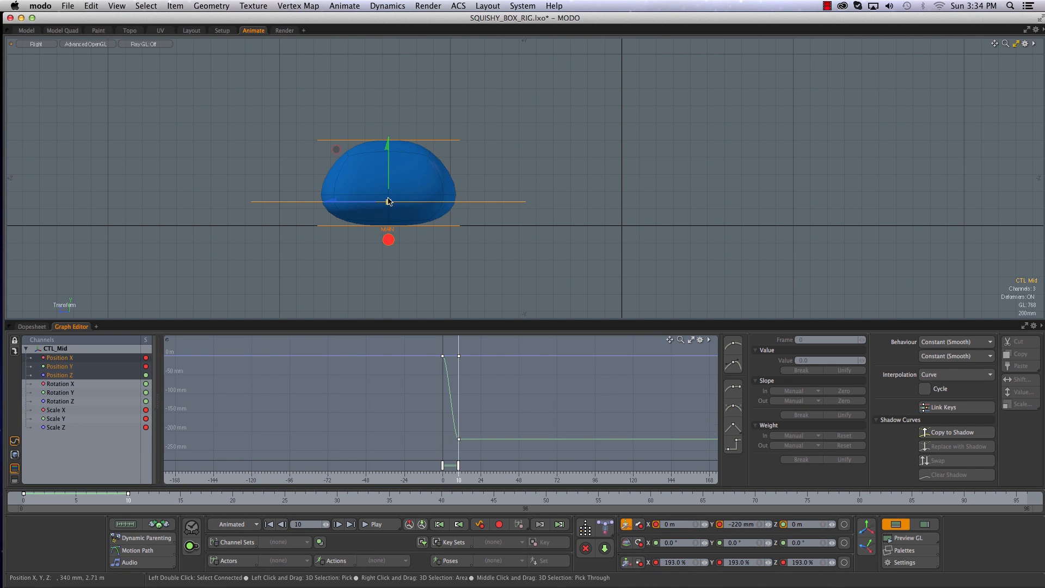
key("r")
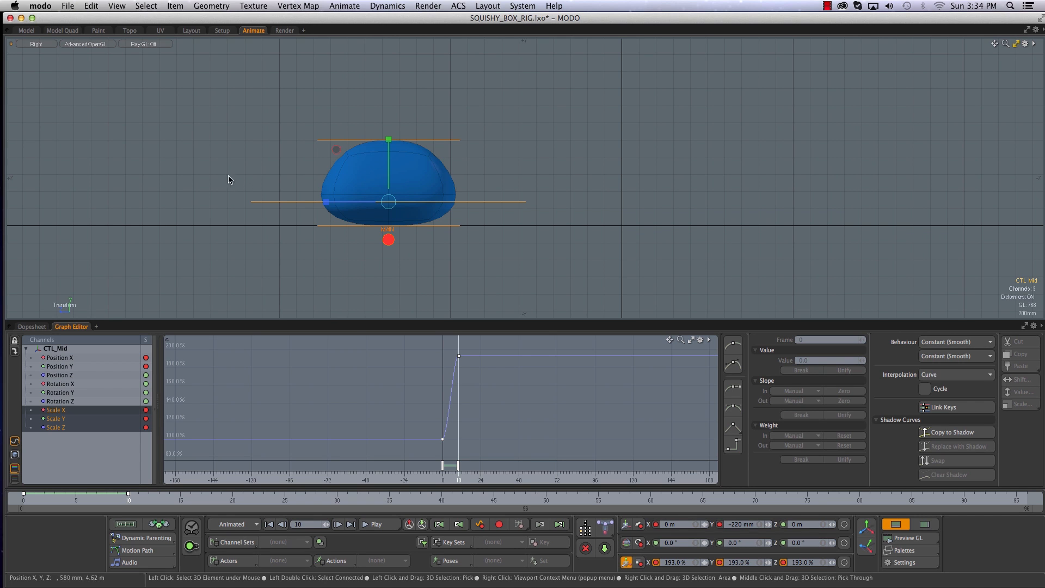
left_click(500, 526)
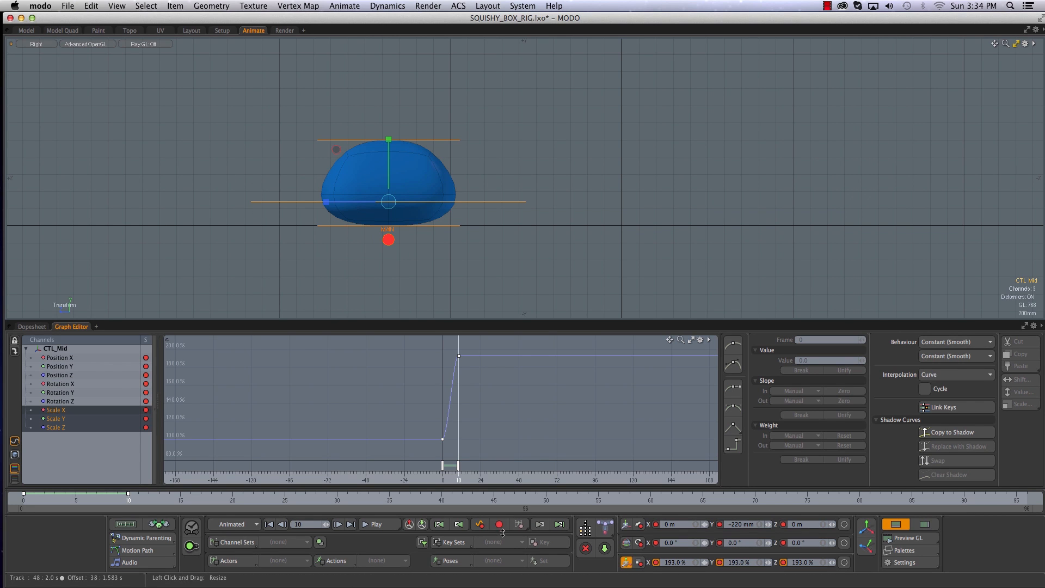
Lower CTL_Top to a Y position of -390 mm and key all its channels at frame 10
left_click(445, 143)
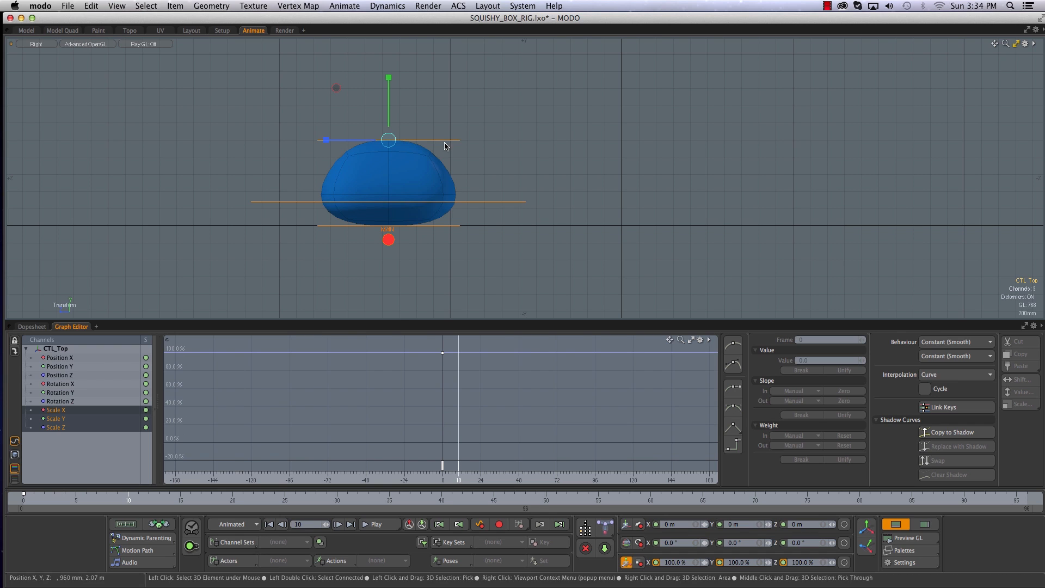
key("w")
left_click_drag(393, 86, 394, 117)
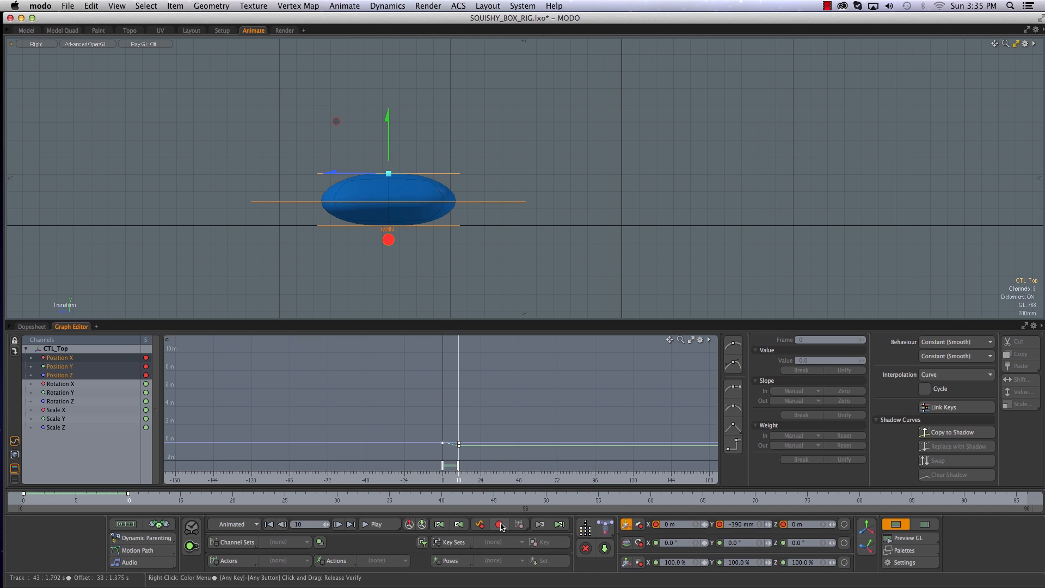
Lower CTL_Bottom to a Y position of -20 mm and key all its channels at frame 10
left_click(444, 228)
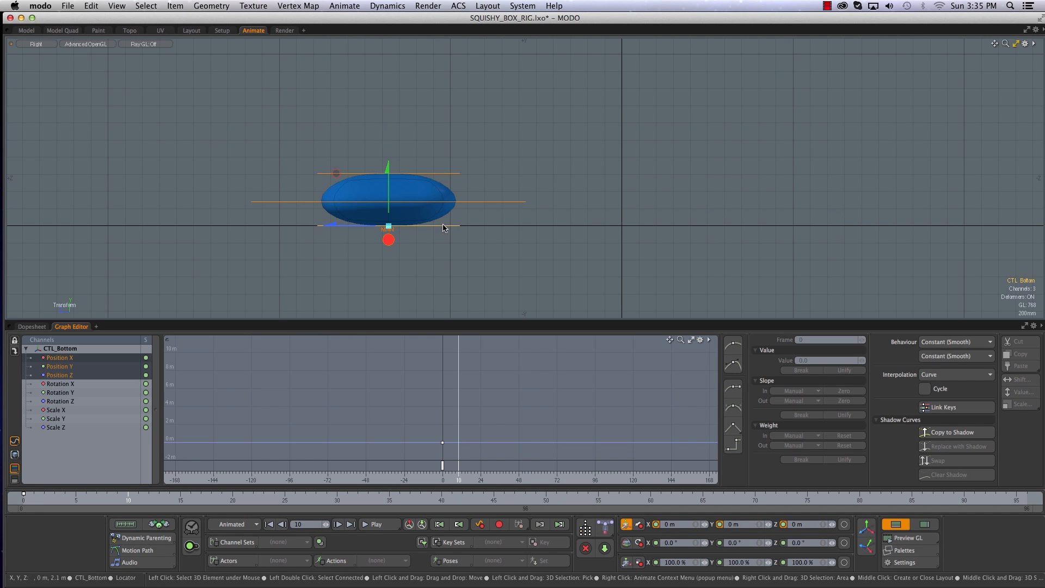
left_click(499, 526)
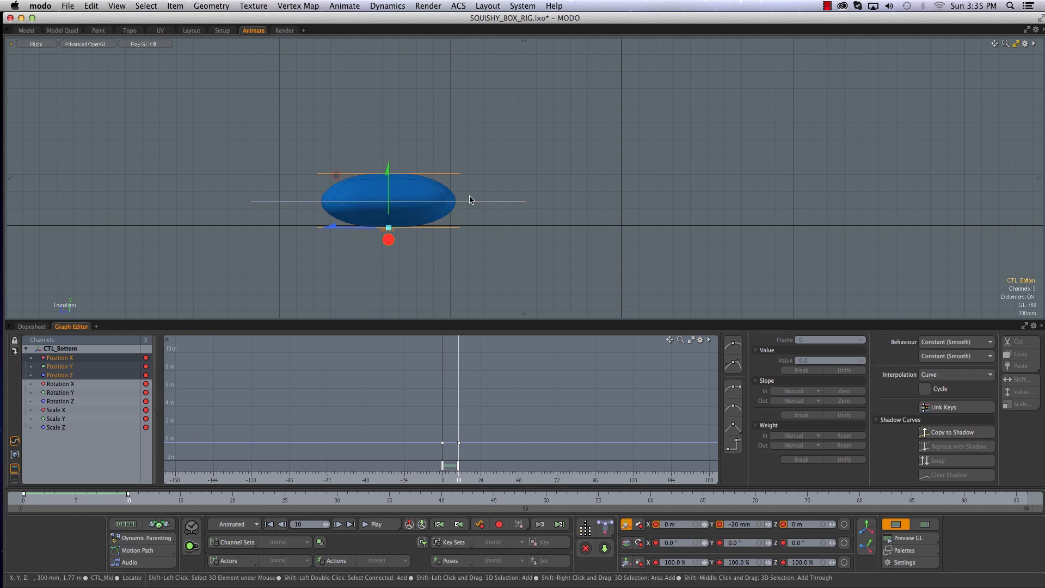
left_click_drag(479, 140, 455, 183)
key("super+z")
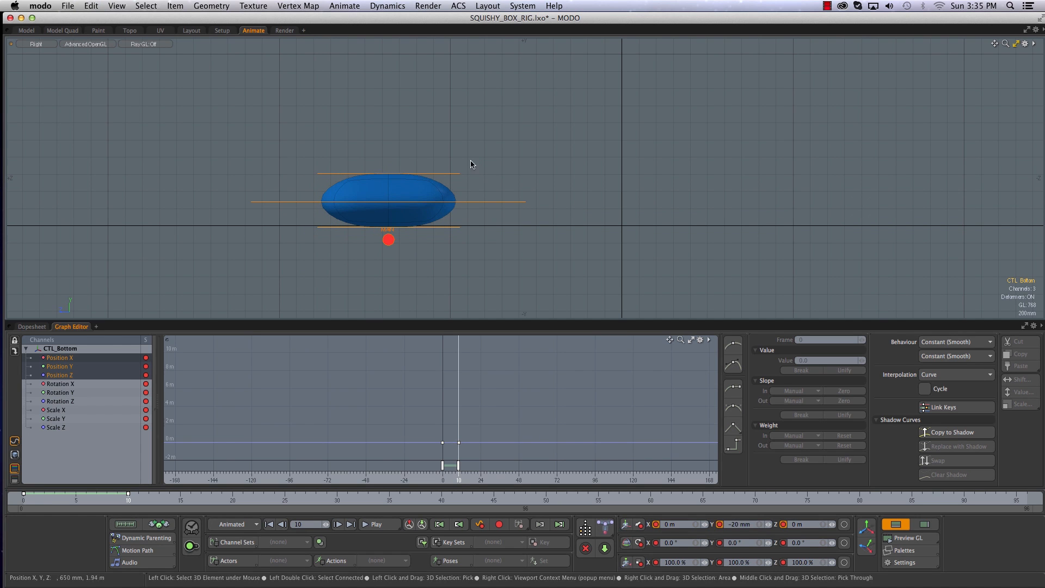
Select CTL_Top and CTL_Mid along with CTL_Bottom and frame their combined curves in the graph editor
left_click(488, 200, "shift")
left_click(484, 204, "shift")
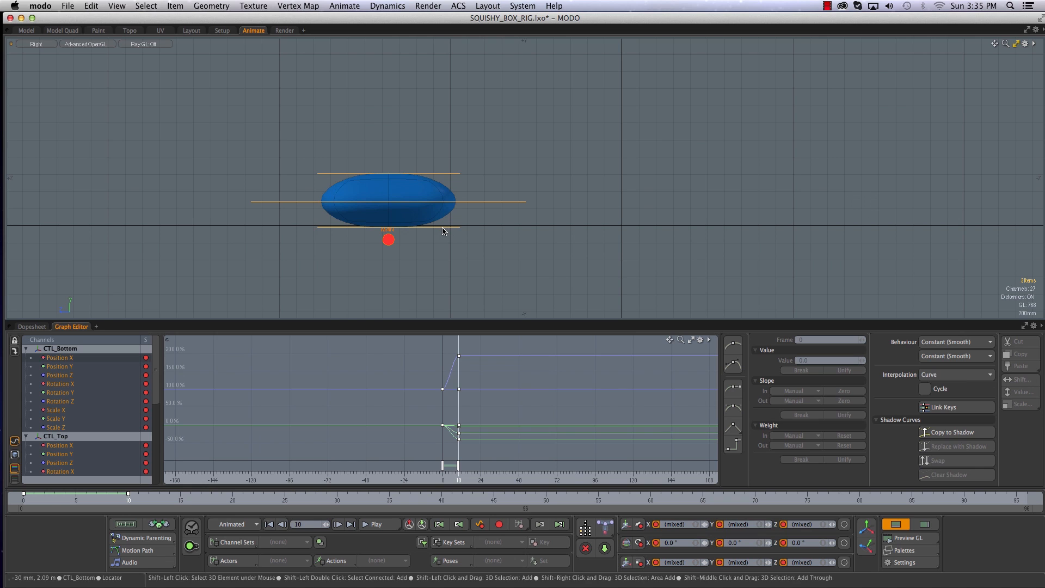
left_click_drag(313, 374, 319, 431, "ctrl+alt")
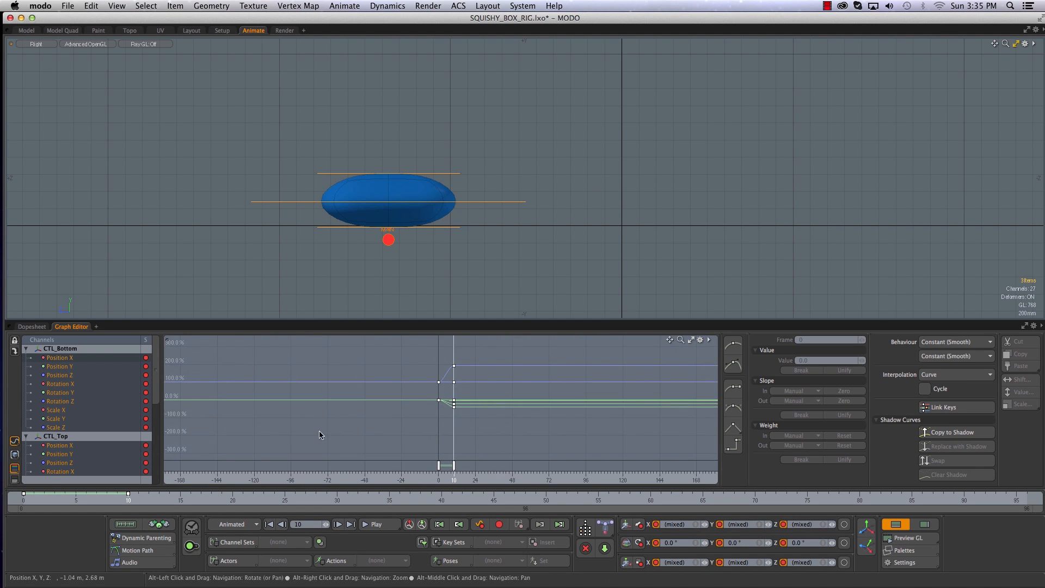
key("a")
mouse_move(162, 377)
left_mouse_down()
mouse_move(157, 459)
mouse_move(157, 374)
left_mouse_up()
left_click_drag(413, 406, 370, 426, "ctrl+alt")
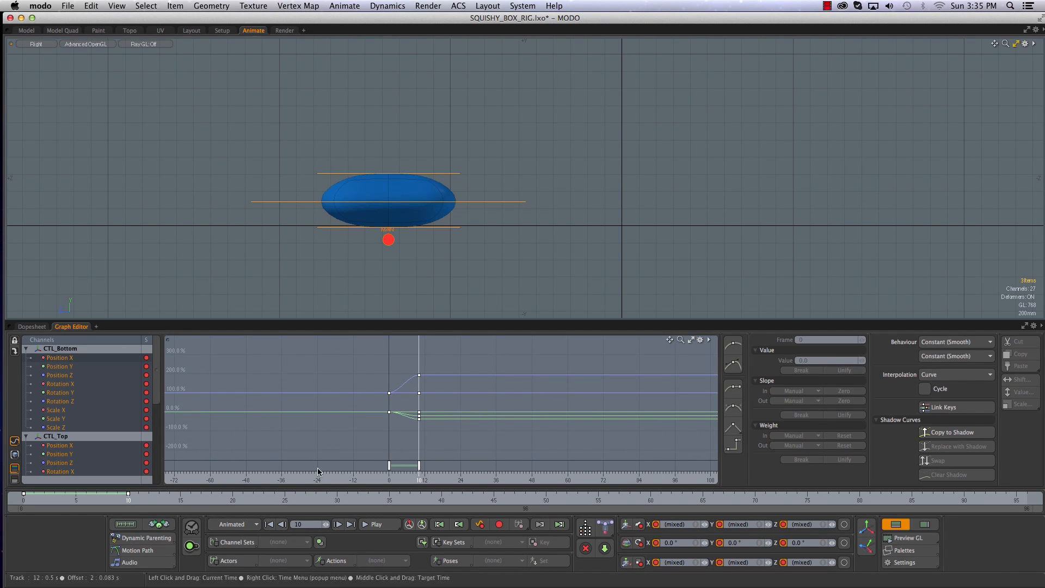
Scrub from frame 0 to 10 to check how the box deforms as it falls to the ground
left_click_drag(565, 201, 429, 204, "ctrl+alt")
left_click_drag(399, 230, 400, 257, "alt+shift")
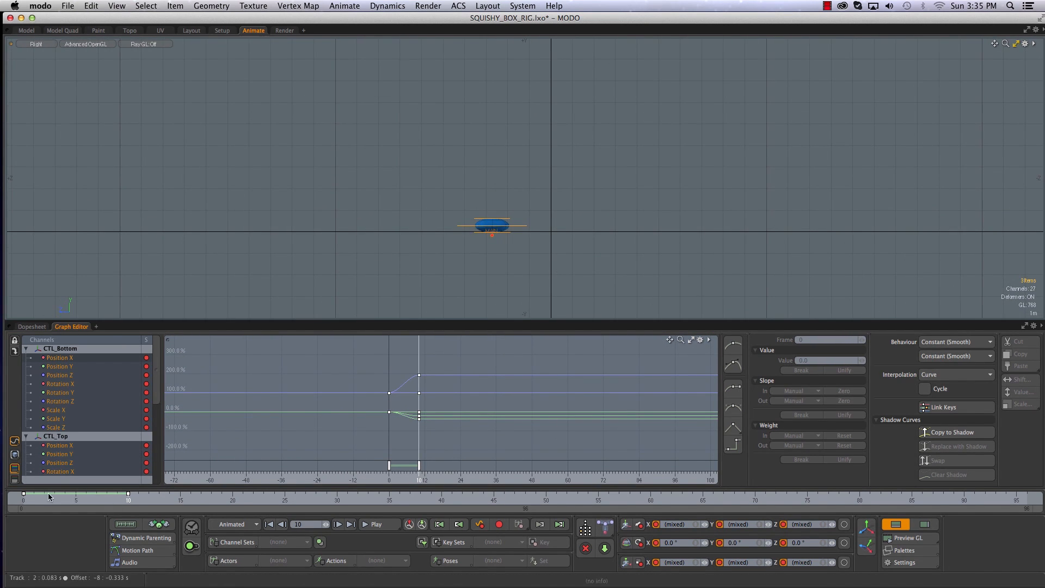
left_click(24, 497)
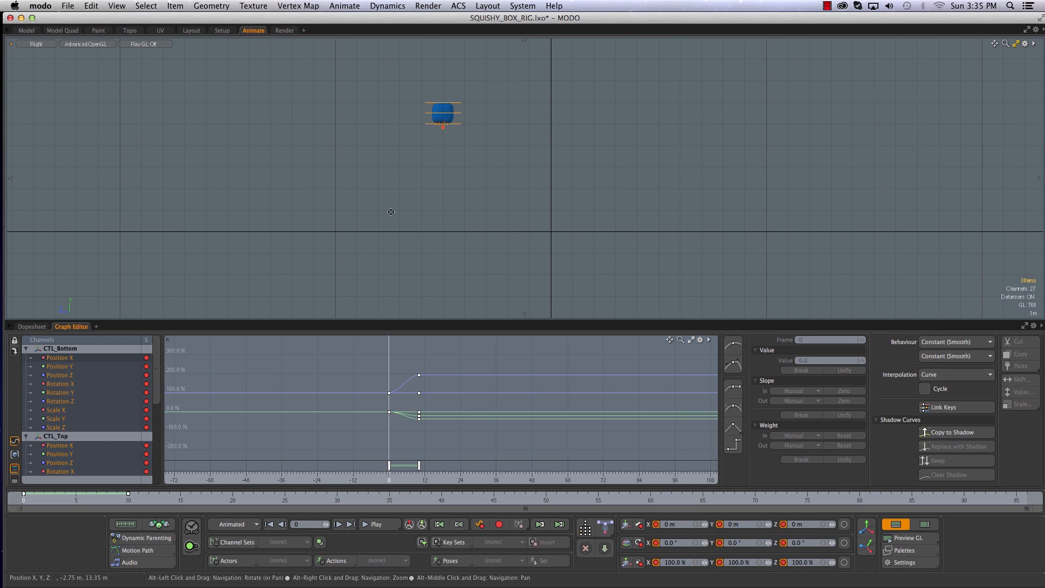
left_click_drag(385, 206, 430, 206, "ctrl+alt")
left_click_drag(498, 210, 340, 262, "alt")
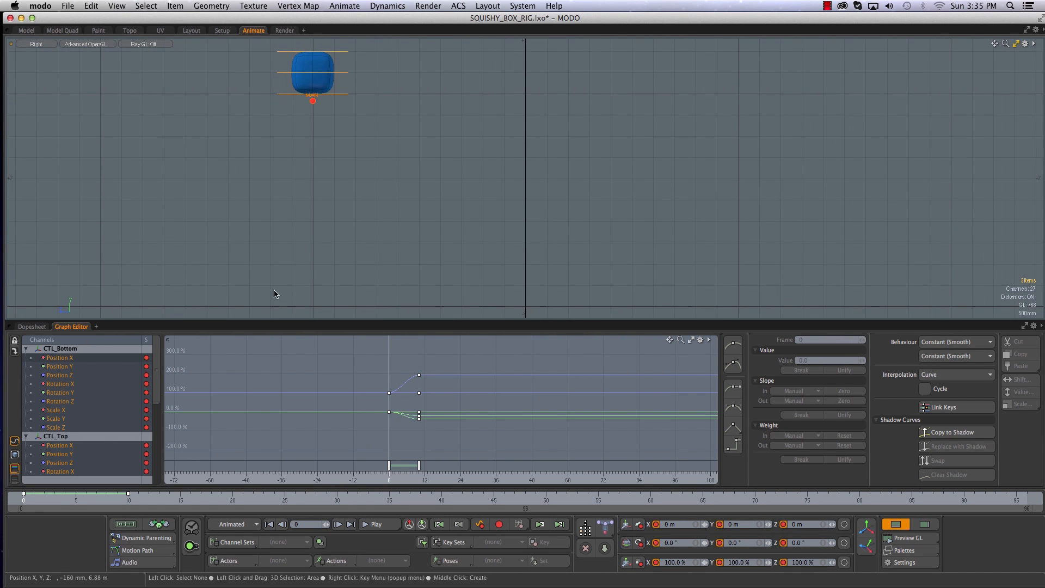
left_click_drag(34, 498, 128, 498)
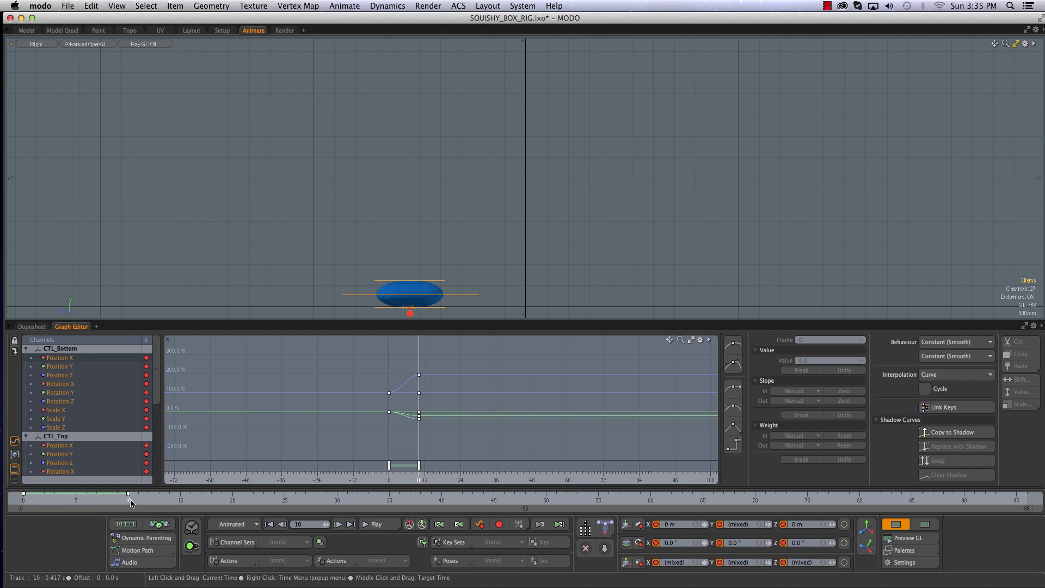
mouse_move(127, 502)
left_mouse_down()
mouse_move(23, 501)
mouse_move(138, 501)
mouse_move(44, 501)
mouse_move(138, 501)
mouse_move(118, 501)
mouse_move(128, 501)
left_mouse_up()
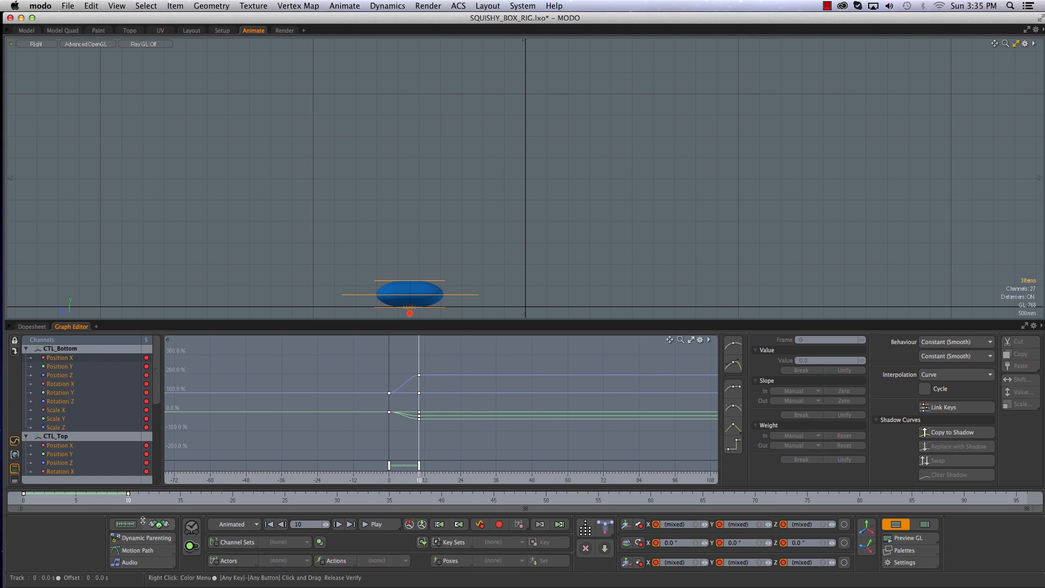
Key the undeformed frame 0 pose of all three controls at frame 5 and return to frame 0
left_click_drag(121, 501, 35, 500)
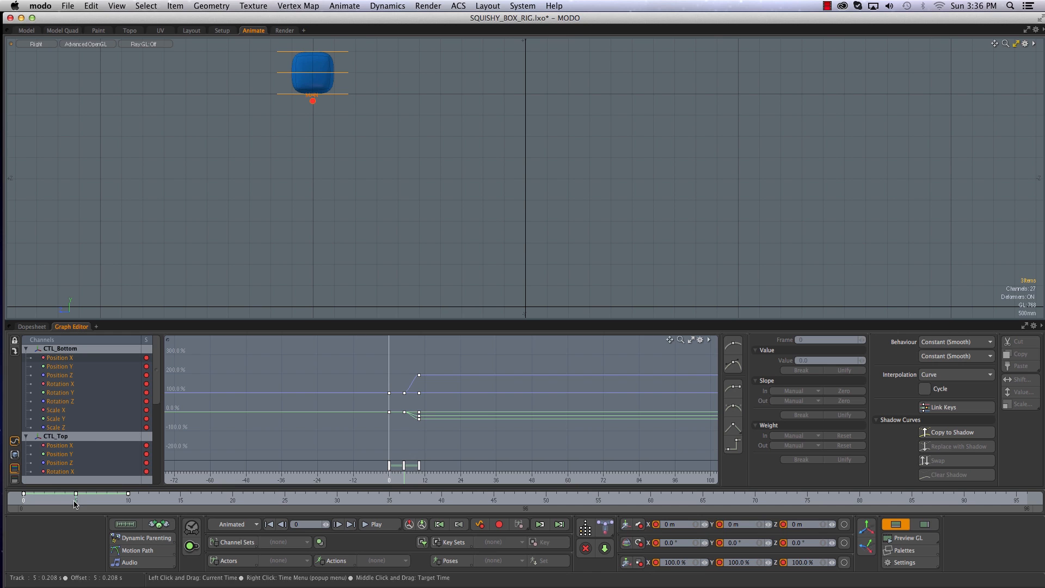
right_click_drag(318, 380, 426, 412, "alt")
left_click_drag(614, 408, 338, 411, "alt")
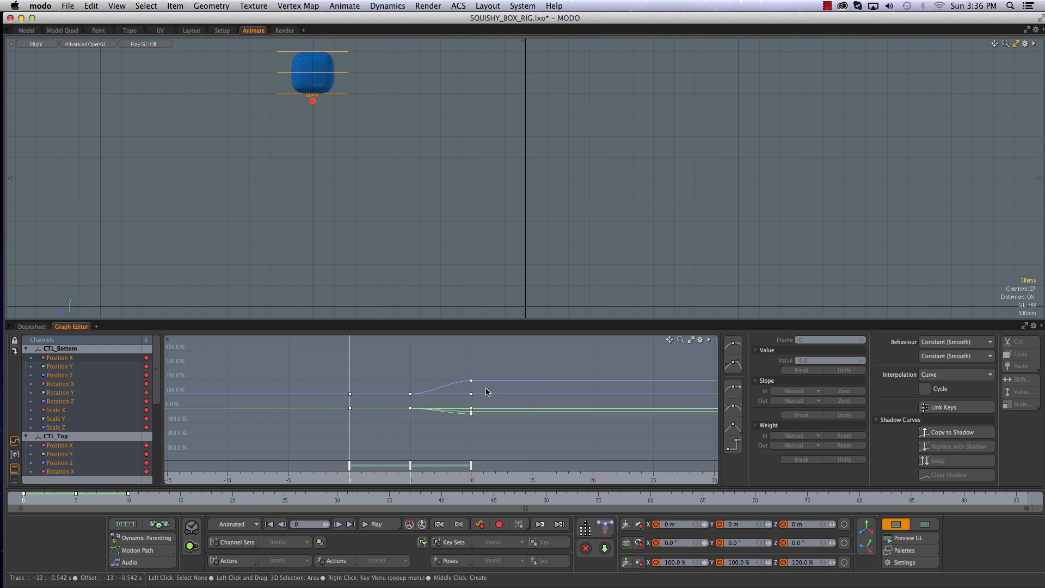
mouse_move(28, 499)
left_mouse_down()
mouse_move(138, 499)
mouse_move(23, 499)
left_mouse_up()
Compare the controls' keys in the dopesheet, return to the graph editor and expand the key track above the timeline
left_click(32, 326)
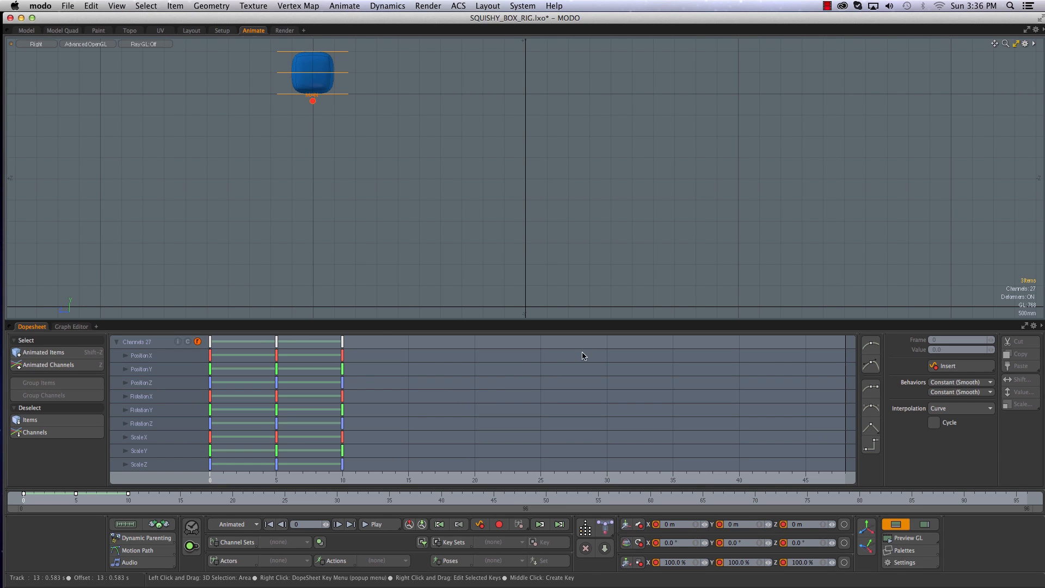
left_click(71, 327)
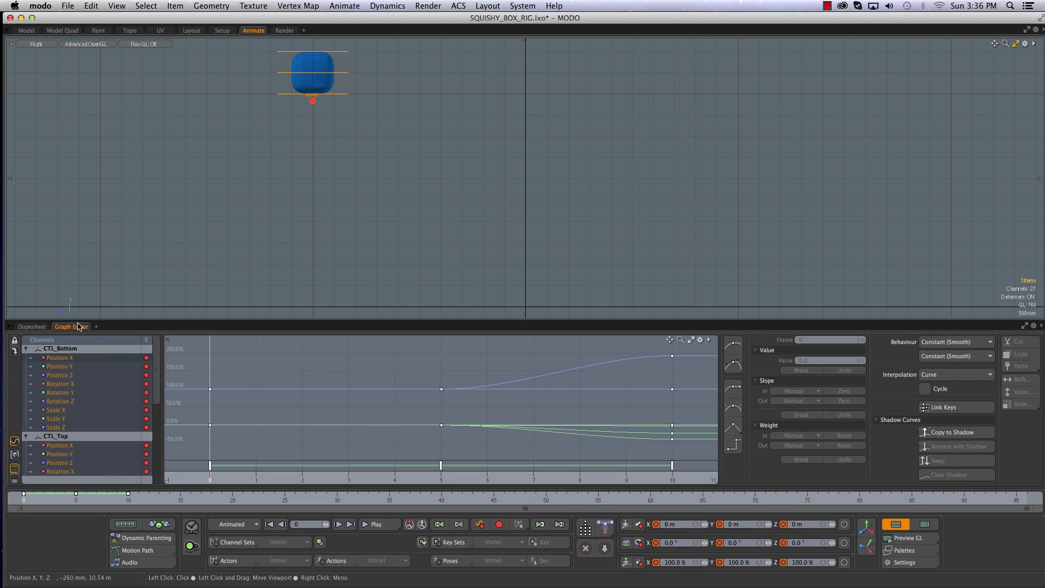
left_click_drag(510, 488, 512, 460)
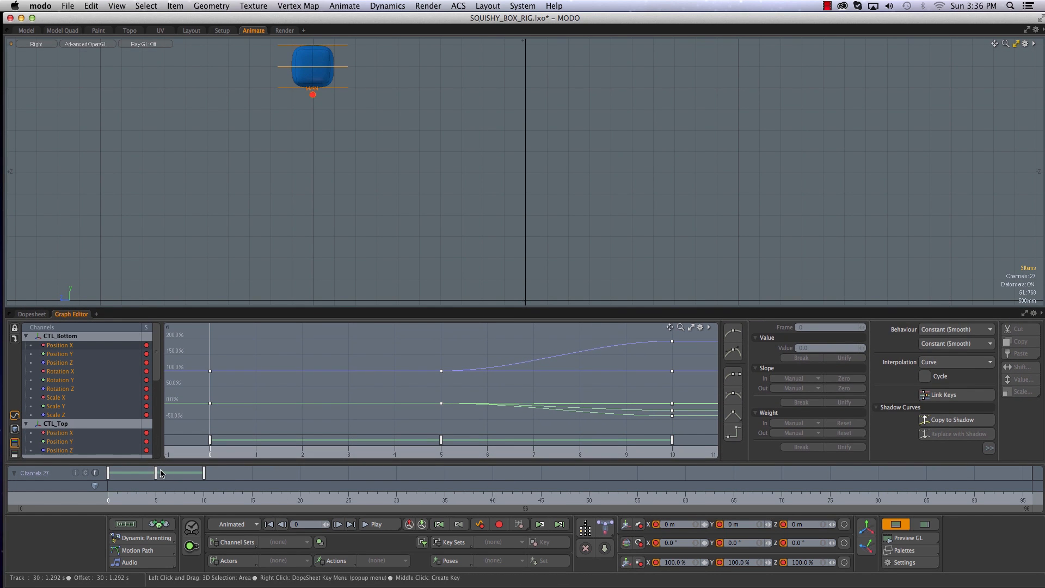
left_click_drag(489, 316, 490, 311)
left_click_drag(575, 380, 559, 393, "ctrl+alt")
left_click_drag(559, 393, 460, 388, "alt")
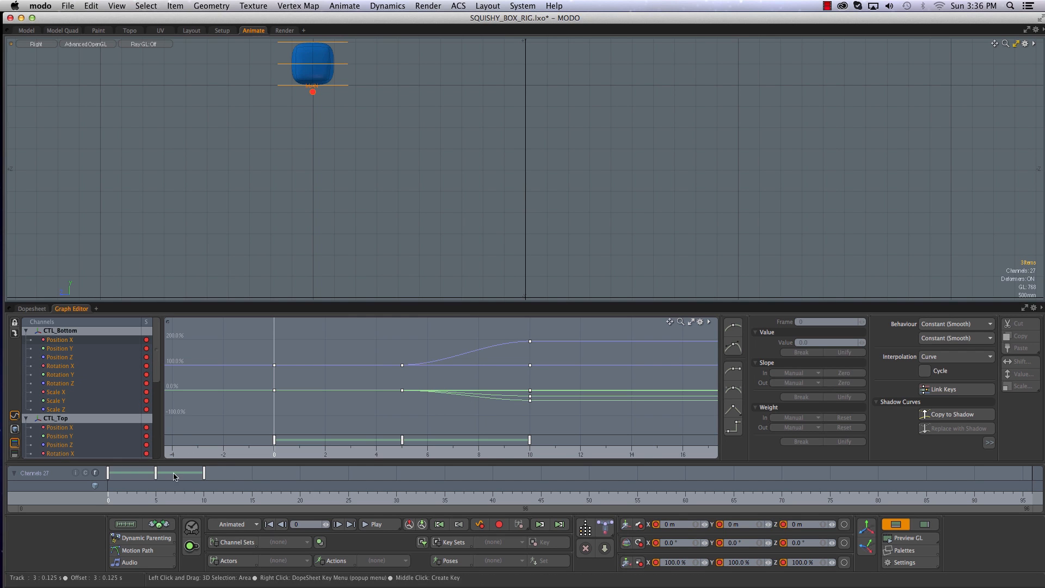
Move the three controls' undeformed keys from frame 5 to frame 9, just before the ground contact
mouse_move(155, 475)
left_mouse_down()
mouse_move(176, 477)
mouse_move(136, 479)
mouse_move(177, 484)
mouse_move(146, 485)
mouse_move(165, 486)
mouse_move(156, 486)
left_mouse_up()
mouse_move(399, 443)
left_mouse_down()
mouse_move(422, 442)
mouse_move(402, 443)
left_mouse_up()
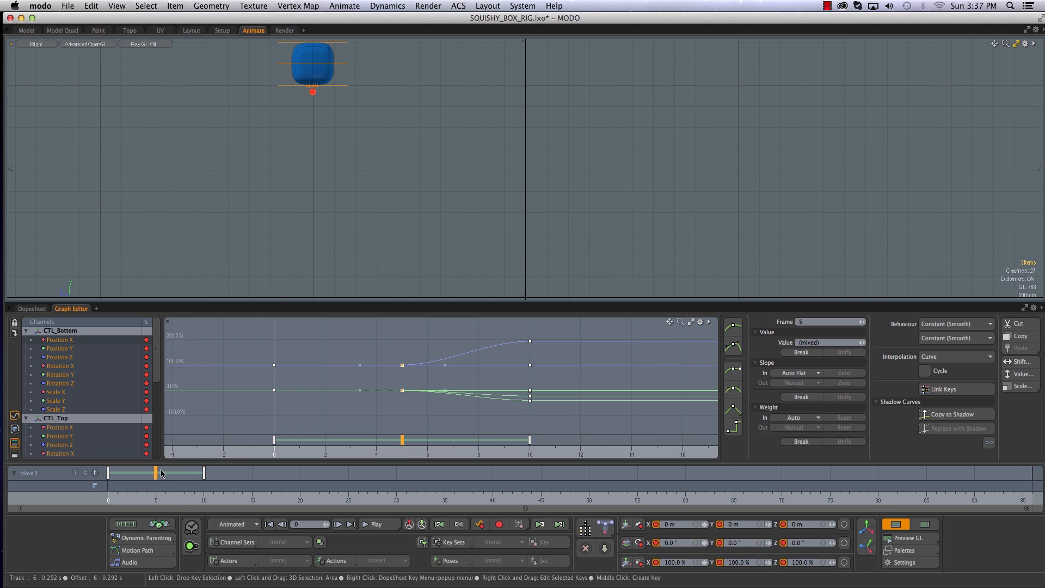
left_click_drag(159, 476, 204, 487)
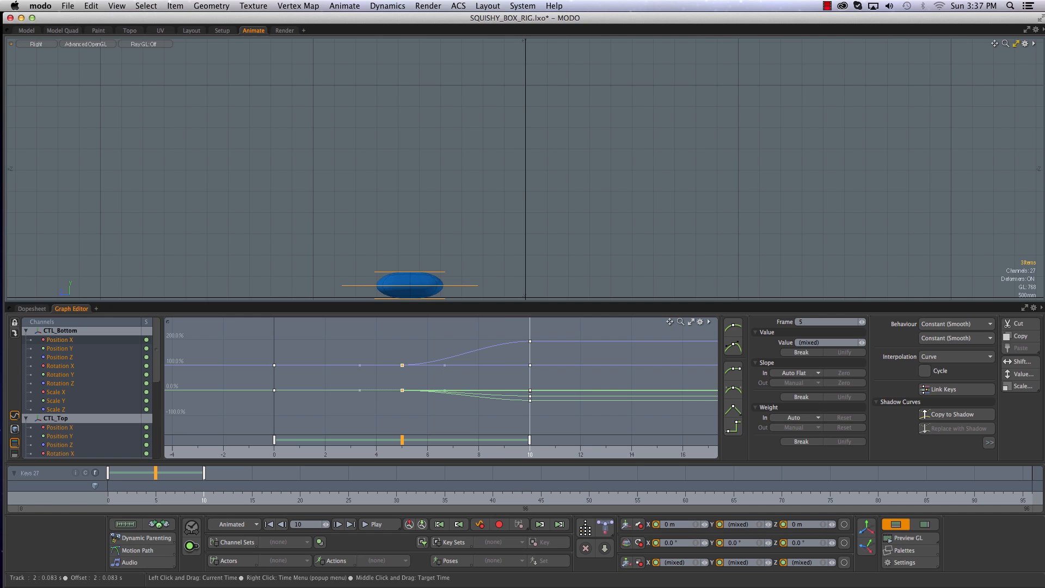
left_click_drag(204, 487, 195, 487)
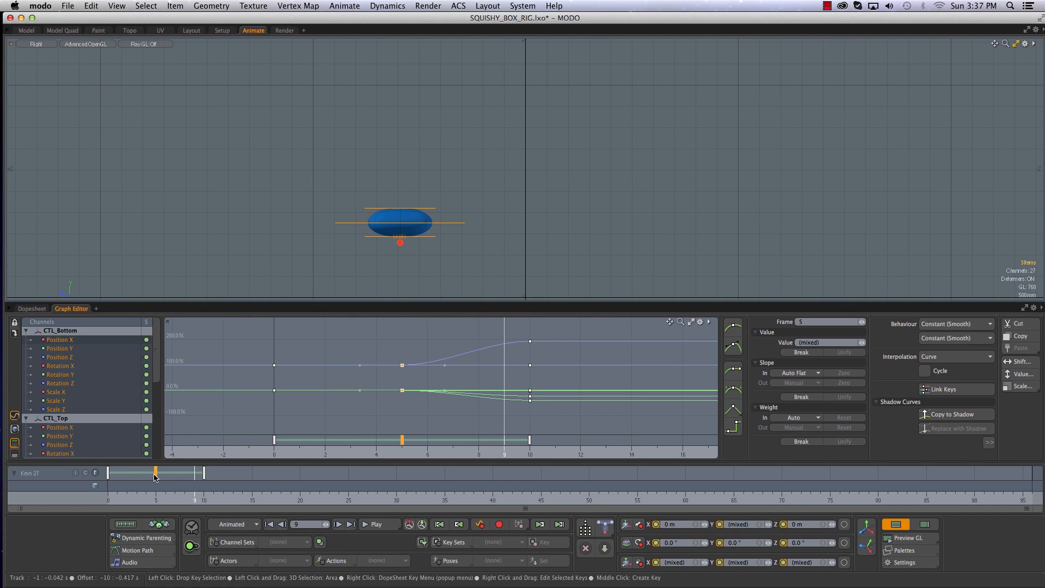
left_click_drag(157, 476, 213, 501)
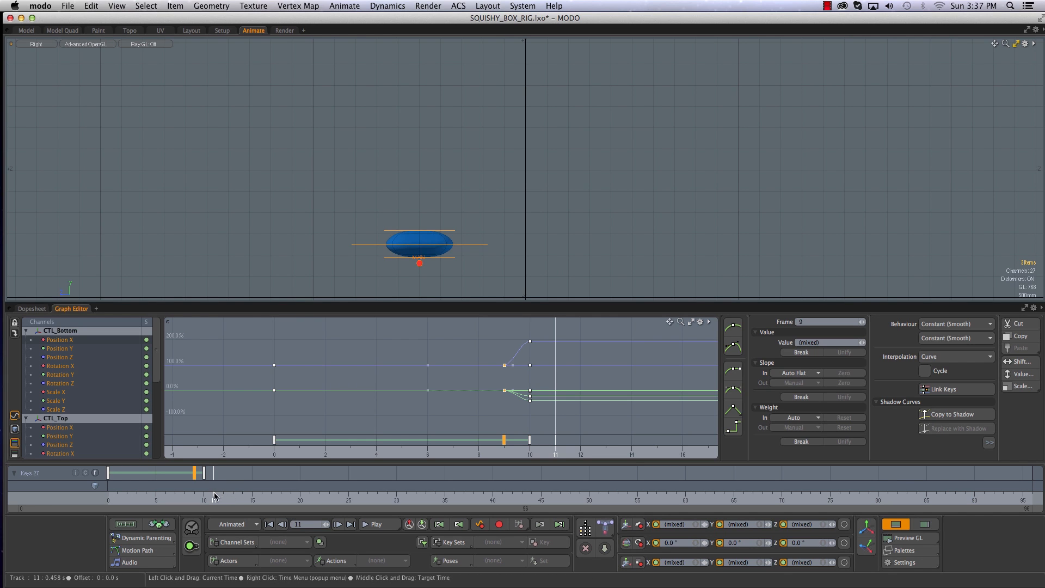
Key all channels of the three controls at frame 20
mouse_move(216, 499)
left_mouse_down()
mouse_move(310, 498)
mouse_move(300, 498)
left_mouse_up()
left_click_drag(559, 391, 482, 397, "ctrl+alt")
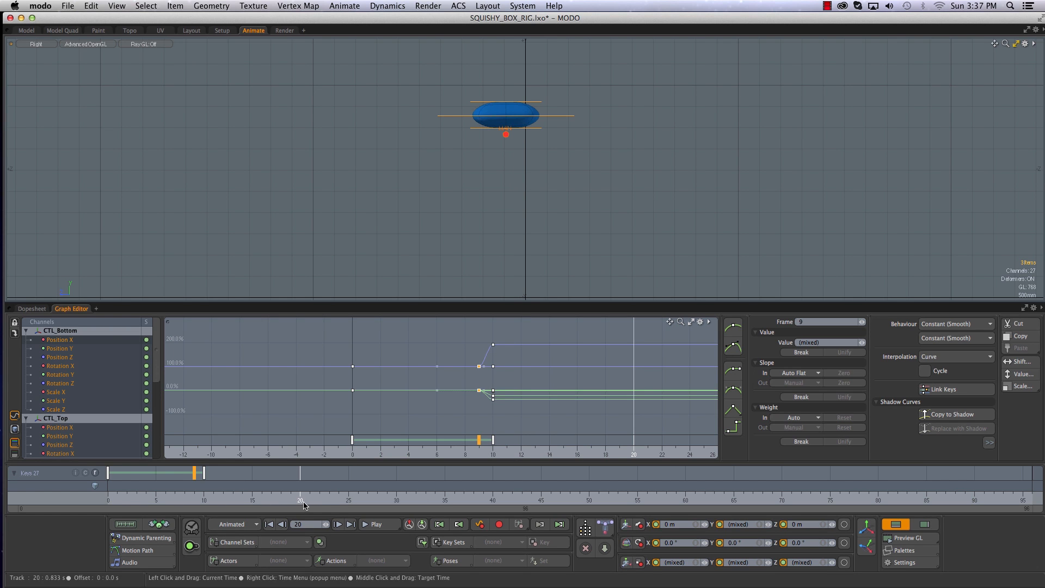
left_click(499, 525)
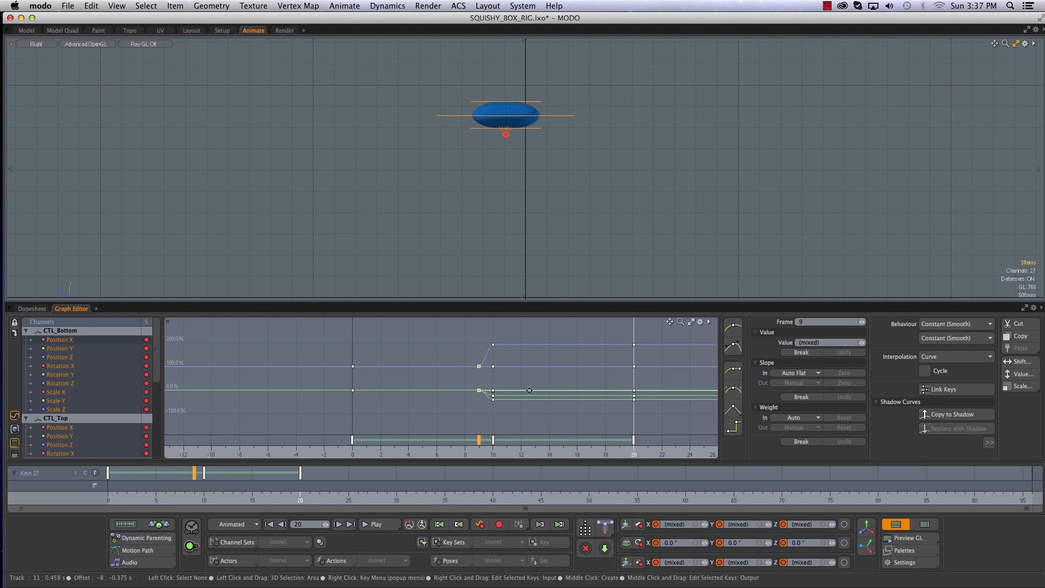
Key the undeformed frame 0 pose of all three controls at frame 20 and scrub through the bounce
key("a")
mouse_move(117, 503)
left_mouse_down()
mouse_move(300, 502)
mouse_move(294, 530)
left_mouse_up()
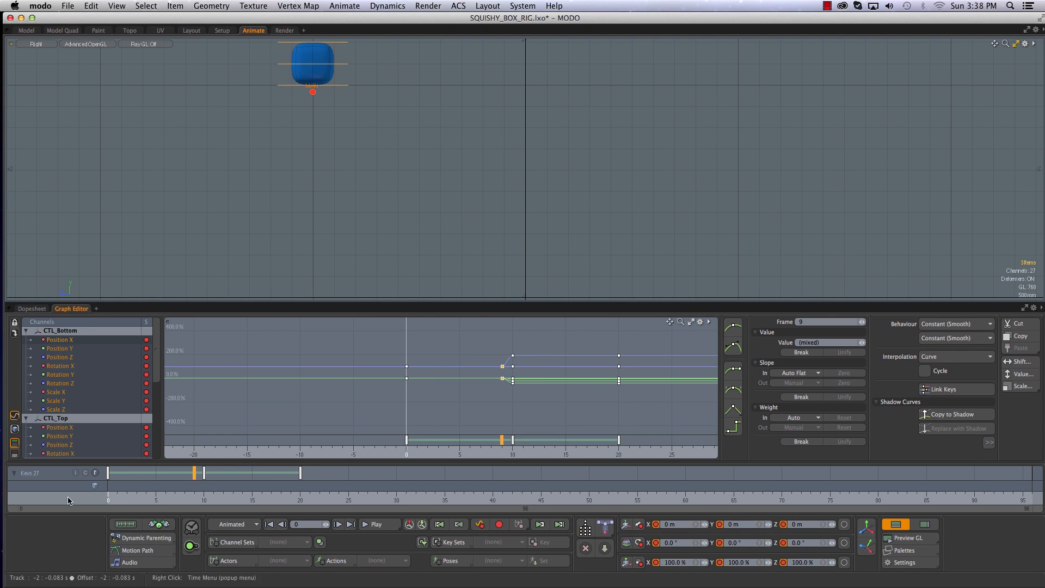
left_click(349, 84)
left_click(344, 64, "shift")
left_click(343, 42, "shift")
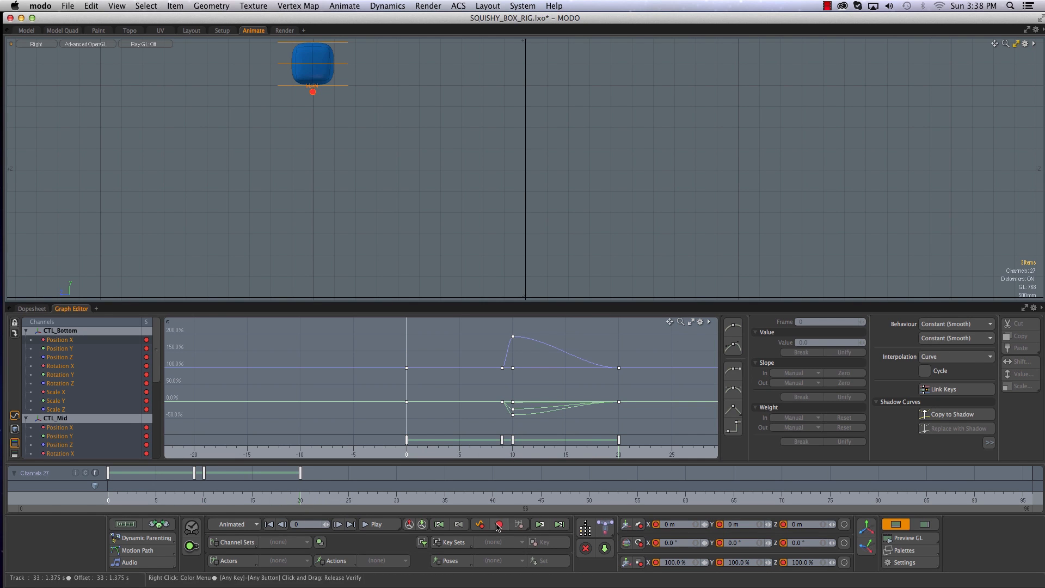
left_click_drag(109, 499, 320, 499)
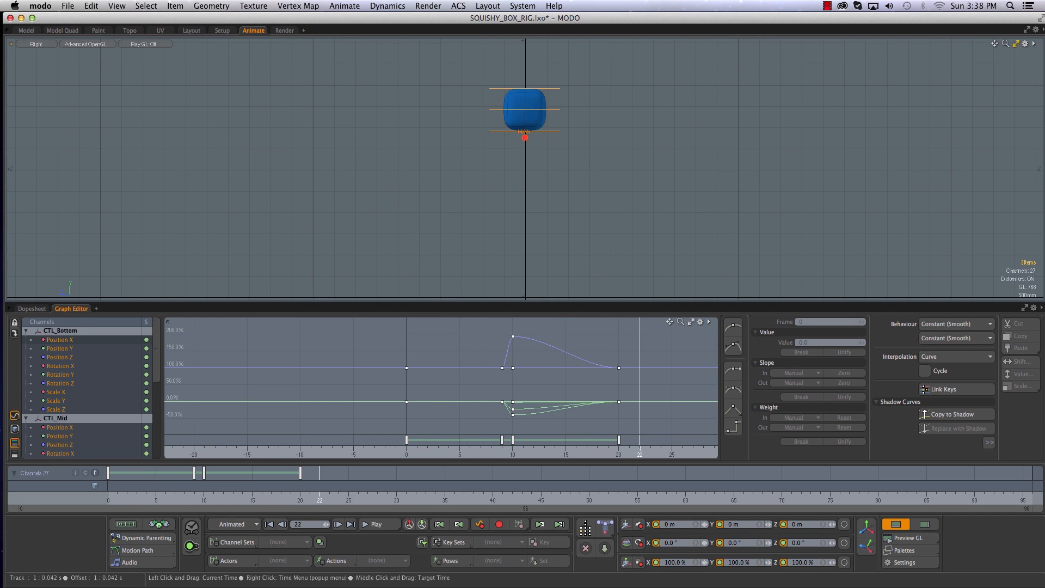
left_click_drag(132, 501, 319, 500)
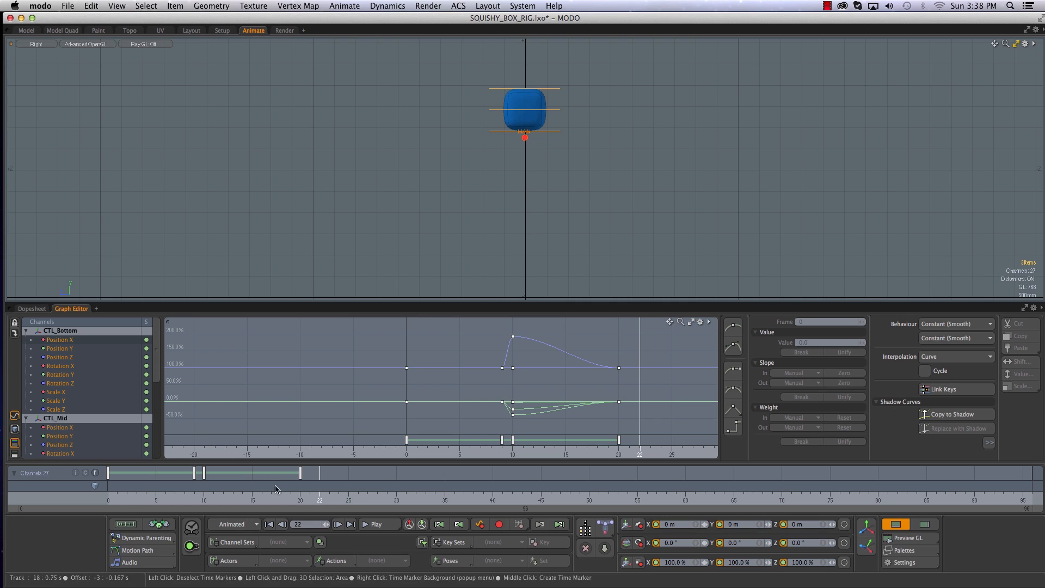
left_click_drag(133, 501, 205, 500)
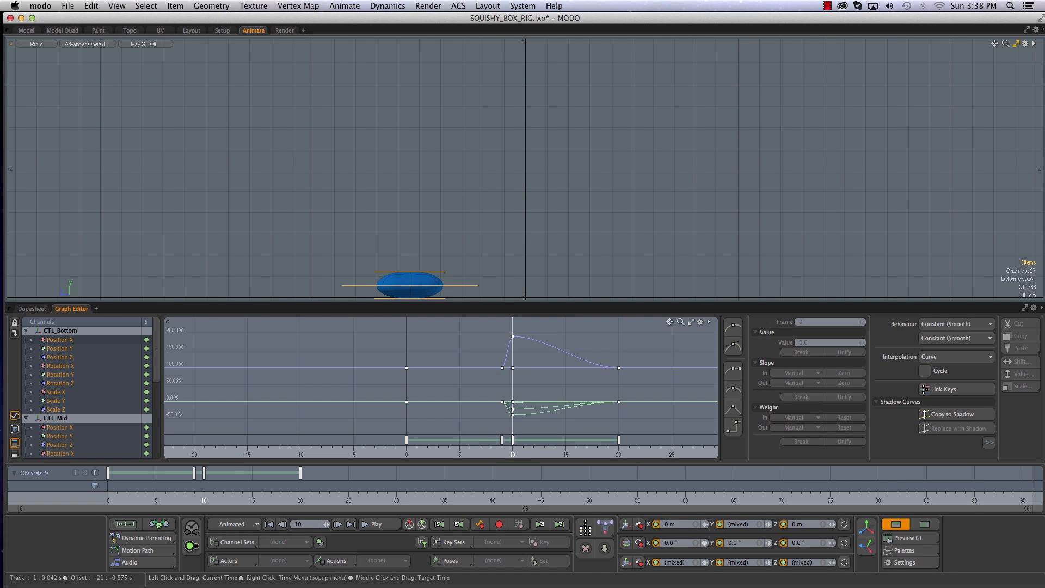
At frame 11, pull the bottom control down and back, and stretch the top control up and forward to Z -380 mm
left_click_drag(204, 500, 214, 500)
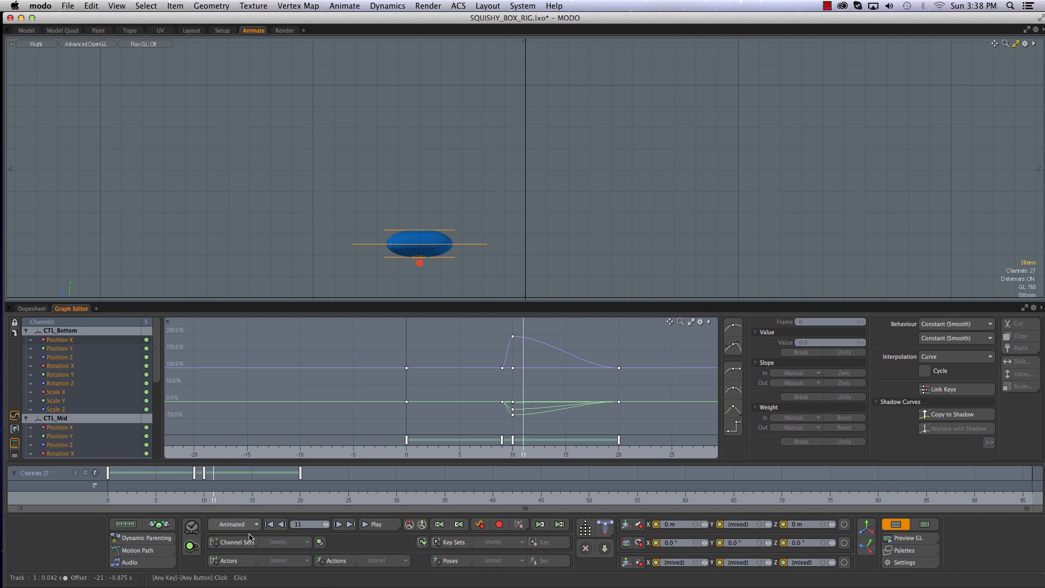
left_click(451, 262)
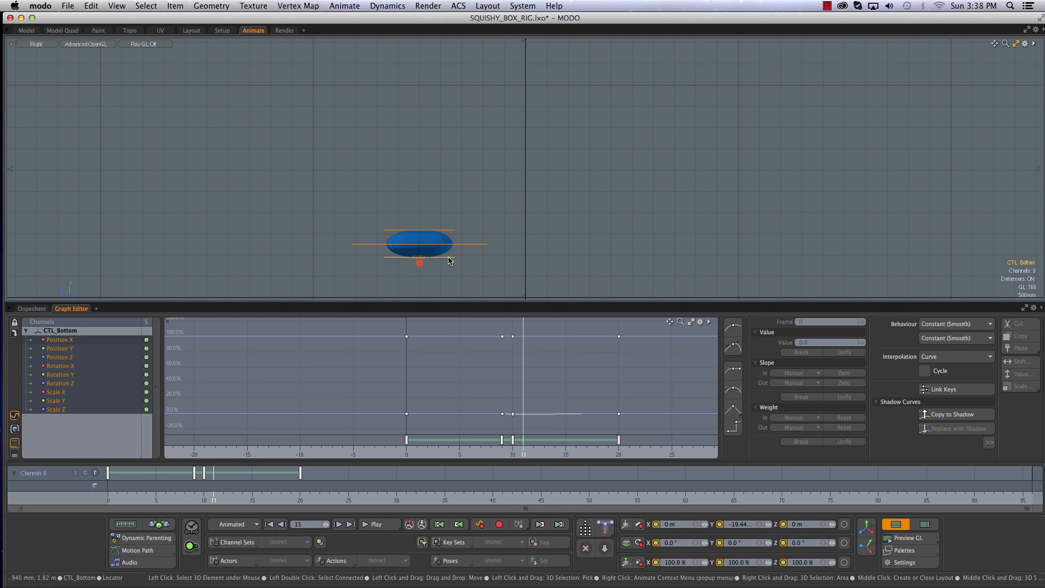
key("w")
left_click_drag(420, 258, 412, 272)
left_click(446, 231)
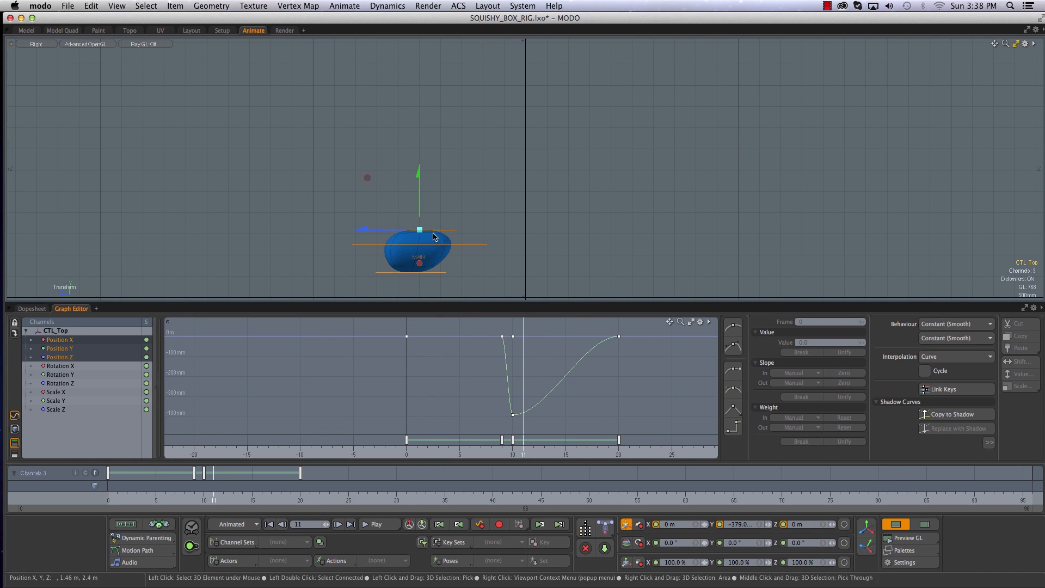
left_click_drag(424, 231, 441, 203)
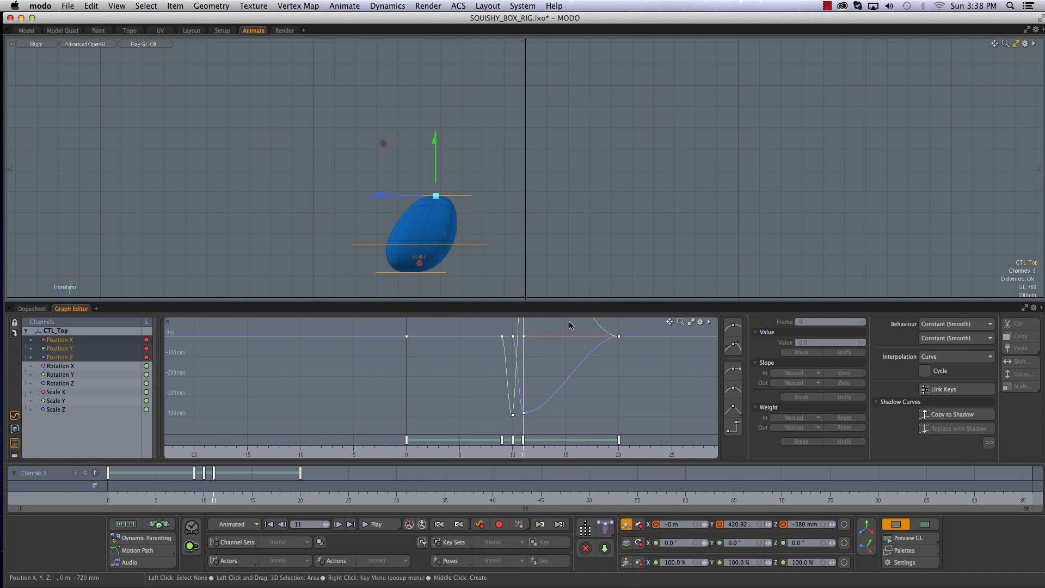
Move the middle control up and forward to Z -100 mm, and key all channels of the three controls at frame 11
left_click(473, 244)
left_click_drag(417, 241, 424, 231)
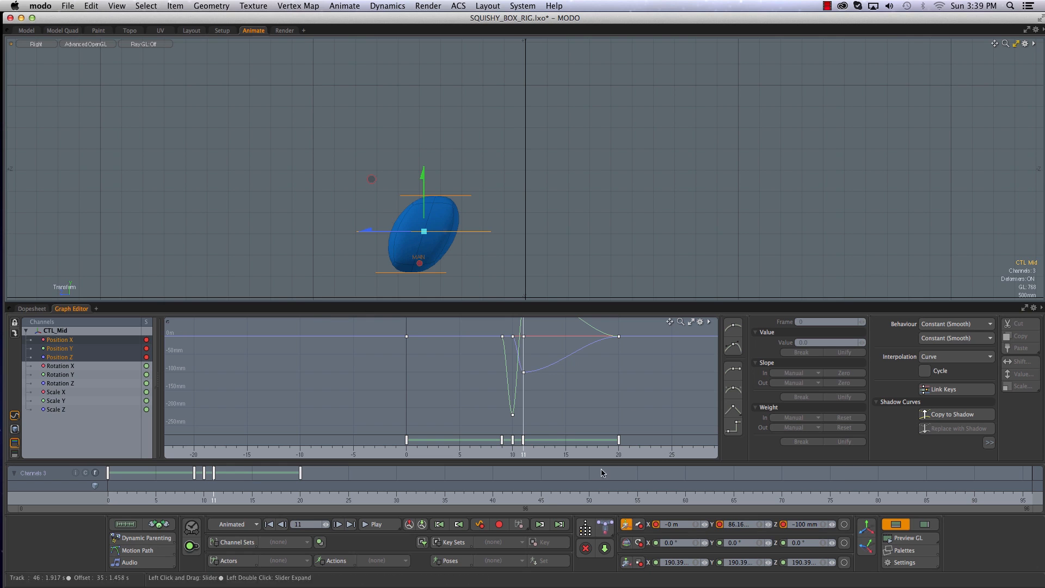
left_click(463, 195, "shift")
left_click(439, 277, "shift")
left_click(500, 524)
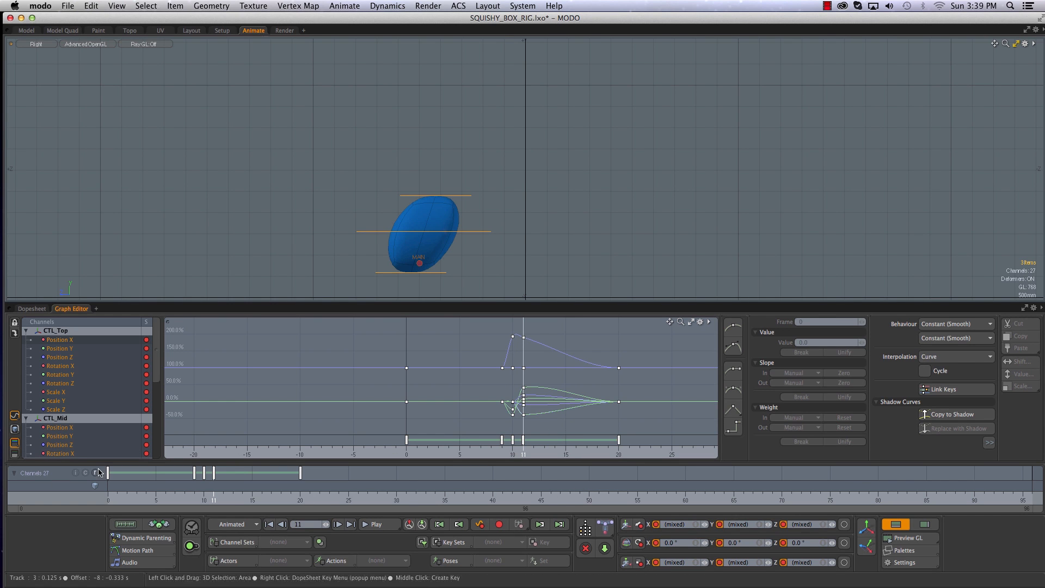
Scrub and step through frames 9 to 30 to examine the squash at contact and the stretch off the ground
left_click_drag(113, 498, 213, 498)
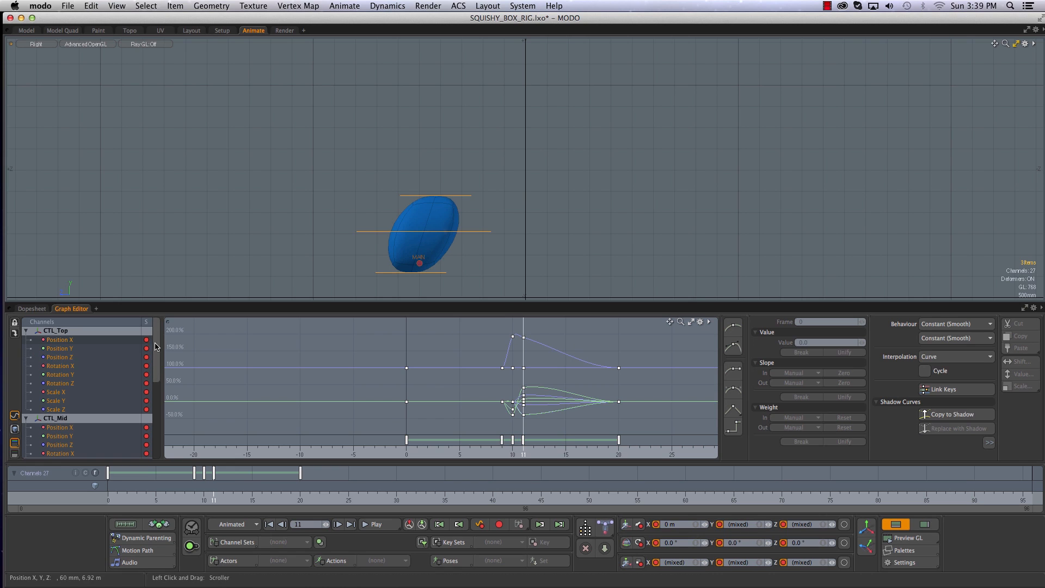
mouse_move(155, 343)
left_mouse_down()
mouse_move(157, 394)
mouse_move(157, 342)
left_mouse_up()
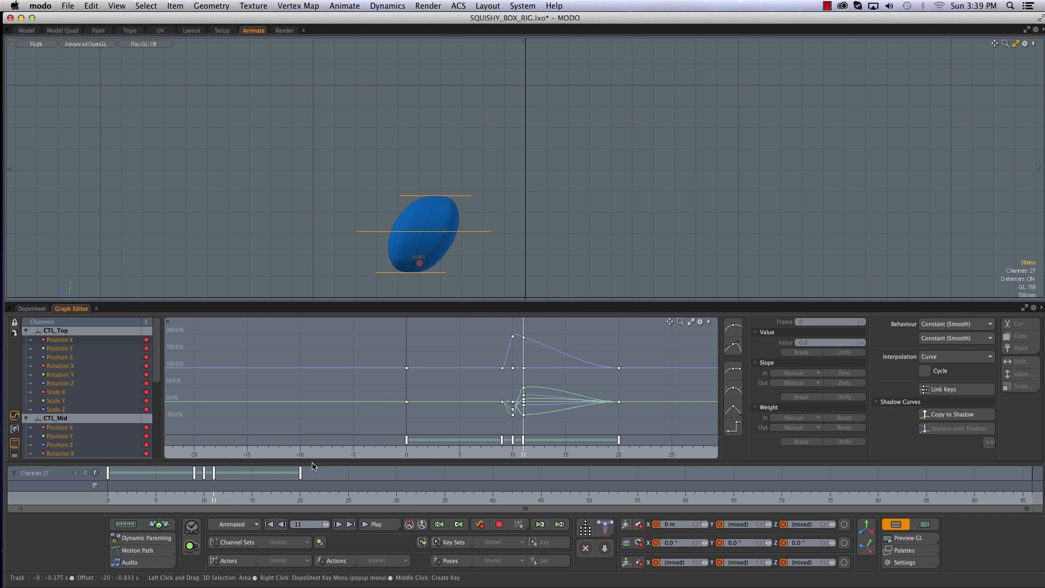
left_click_drag(153, 494, 195, 495)
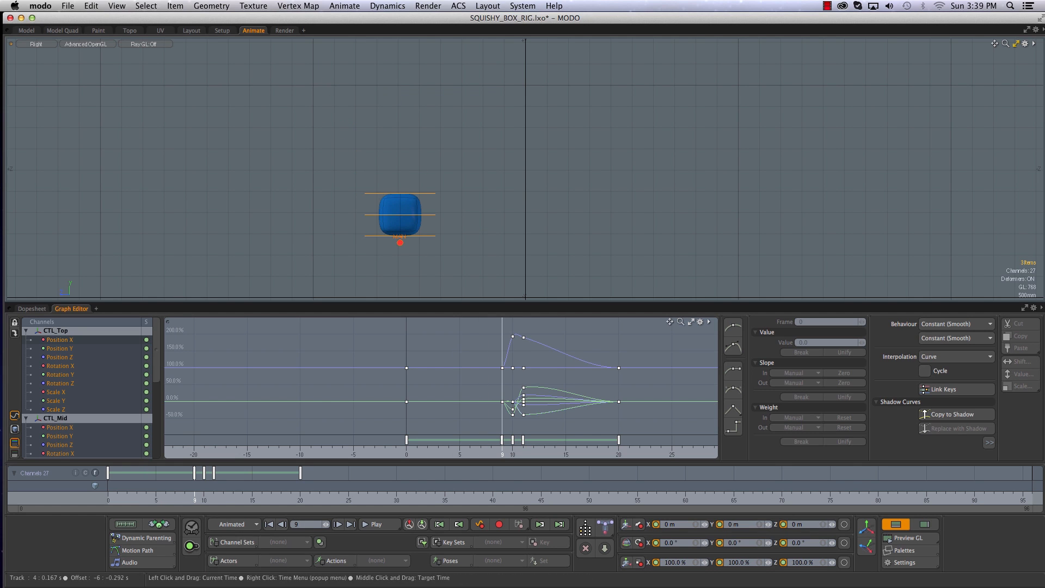
key("Right")
key("Right")
key("Left")
key("Left")
key("Right")
key("Right")
key("Right")
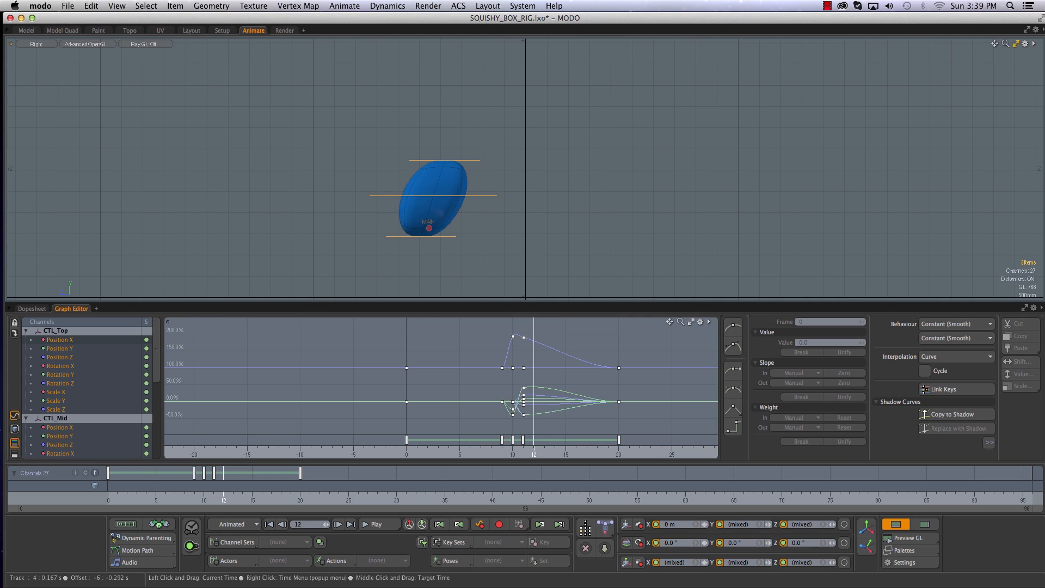
key("Right")
key("Right")
key("Right")
key("Right")
key("Right")
key("Right")
key("Right")
key("Right")
key("Right")
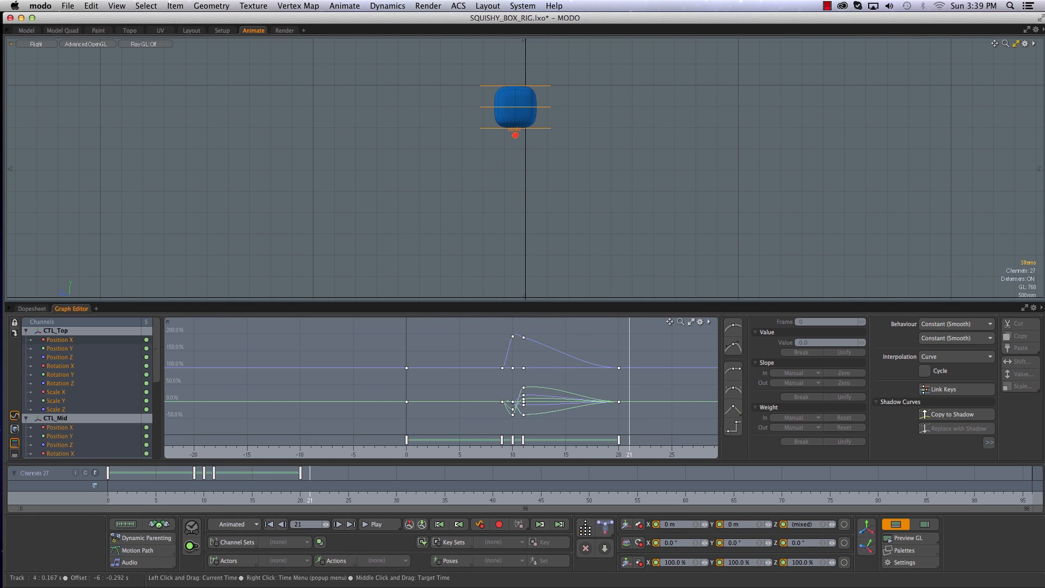
key("Right")
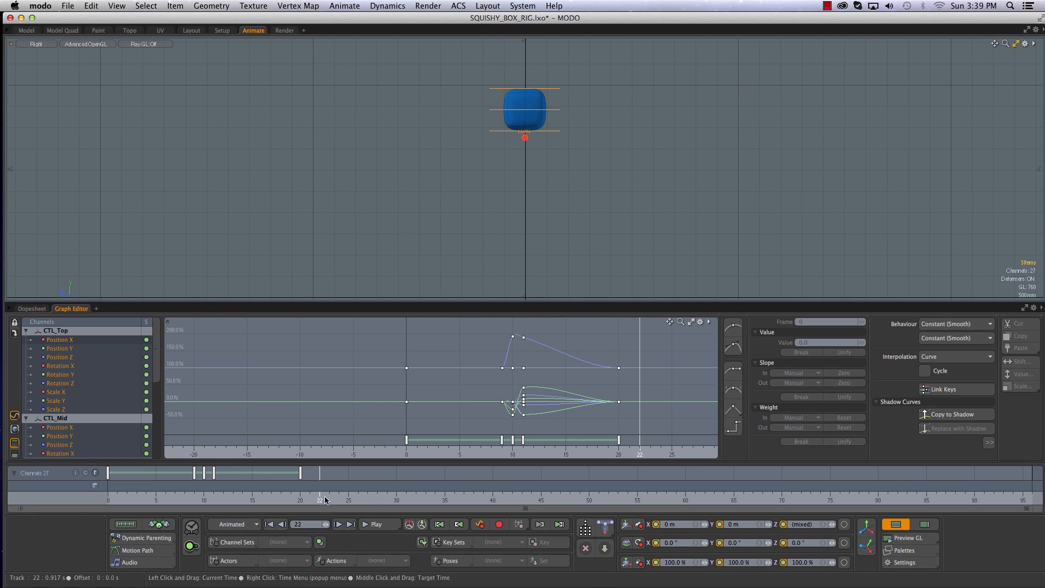
key("Right")
key("Right")
key("Right")
key("Right")
key("Right")
key("Right")
key("Right")
key("Right")
Record the viewport animation from frame 0 as Untitled.mov on the Desktop in Express Quicktime format, and stop the recording early
left_click_drag(396, 512, 60, 518)
scroll(518, 199, "down", 3)
right_click_drag(518, 198, 487, 202, "alt")
left_click_drag(486, 202, 472, 204, "alt")
right_click_drag(471, 204, 484, 207, "alt")
left_click_drag(484, 208, 496, 204, "alt")
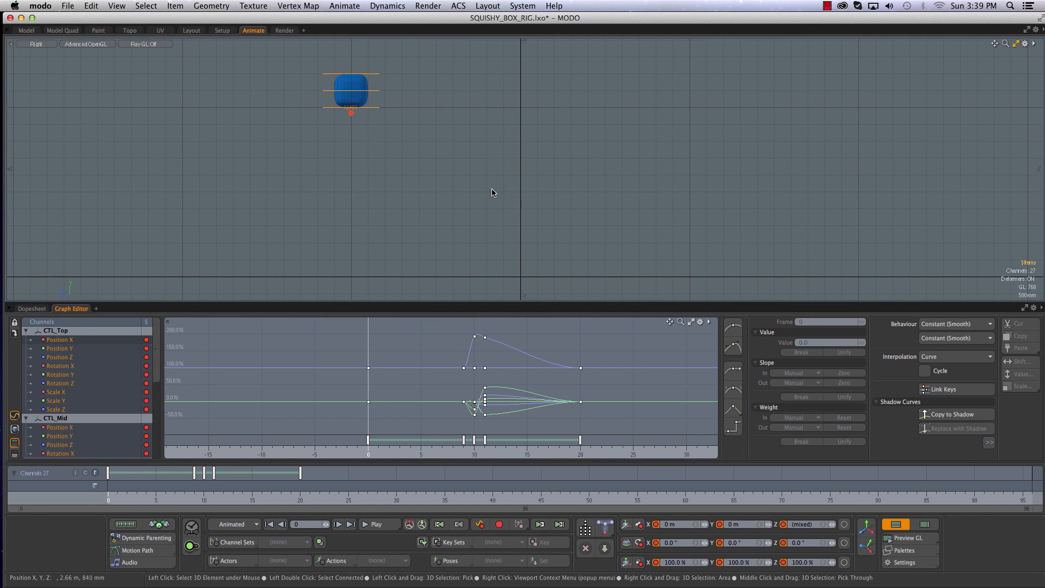
right_click(494, 186)
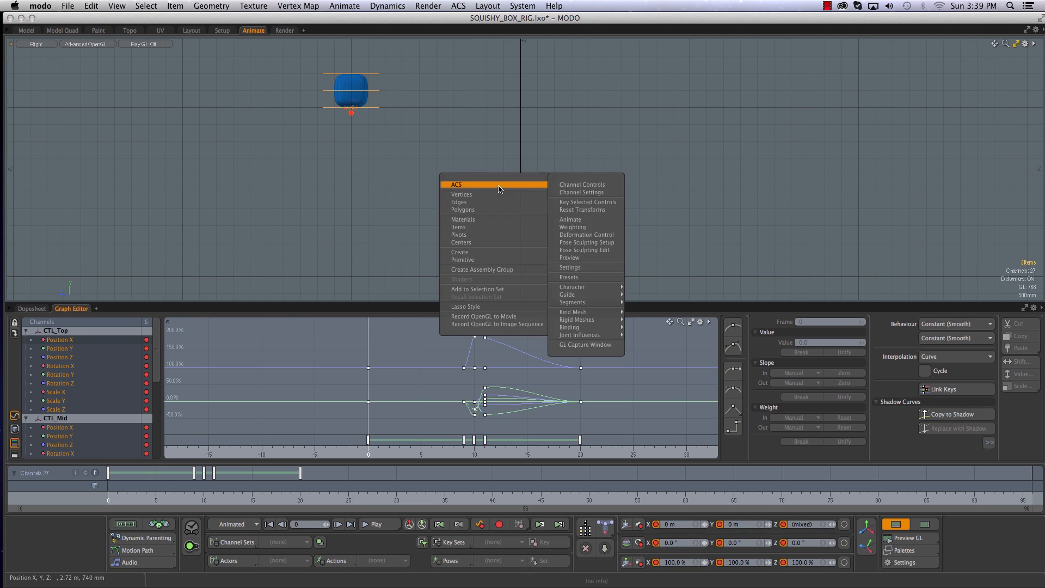
left_click(502, 319)
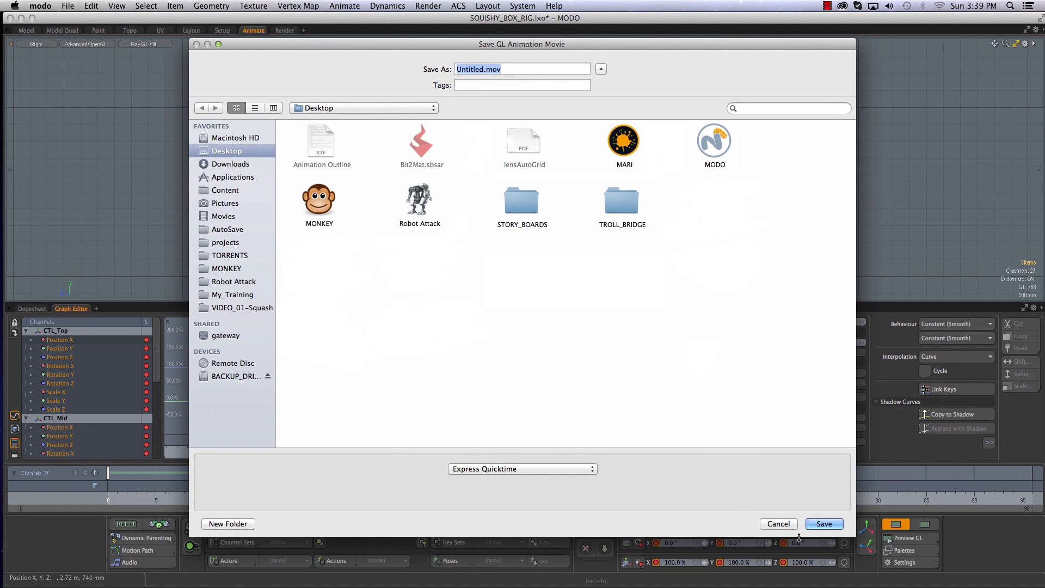
left_click(824, 524)
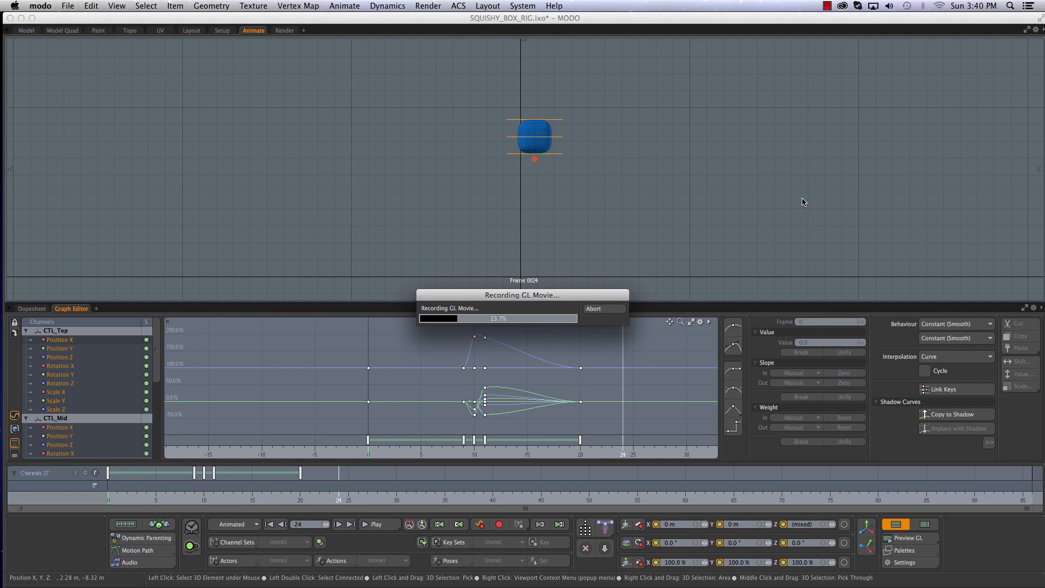
left_click(604, 308)
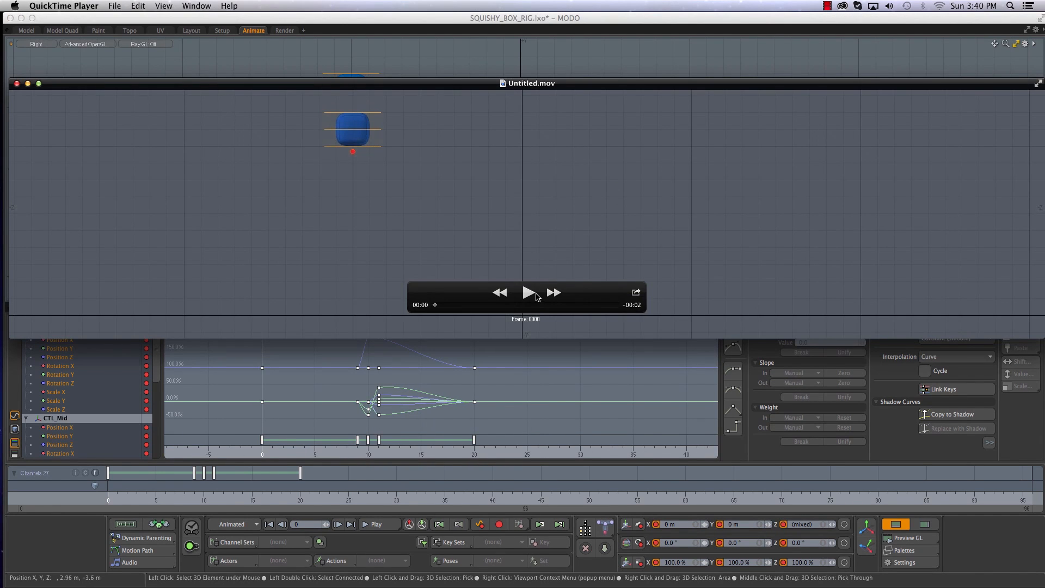
Play back the recorded movie in QuickTime Player to review the bounce, and close it
left_click_drag(536, 297, 876, 305)
left_click(867, 300)
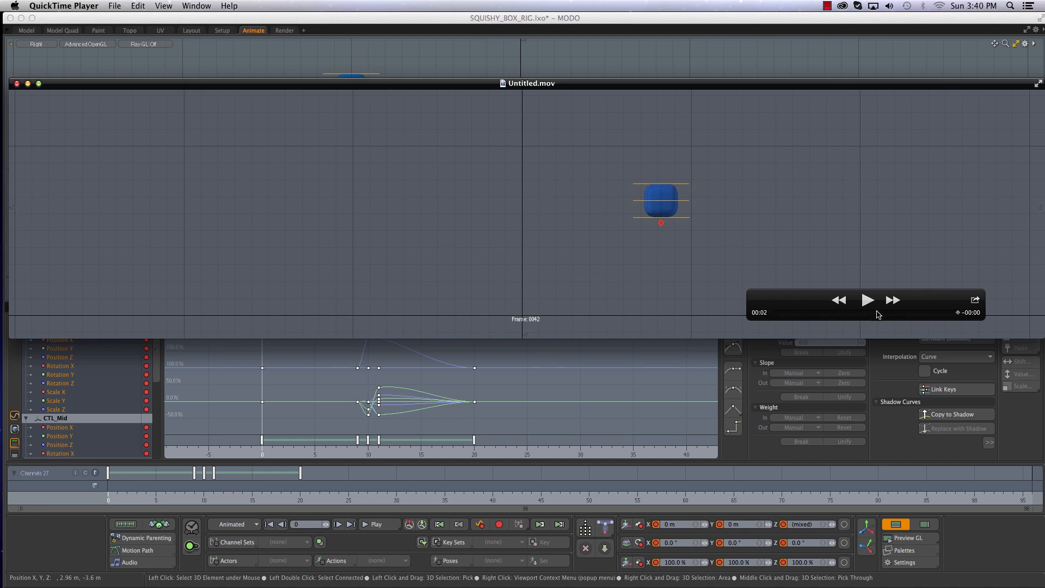
left_click(869, 303)
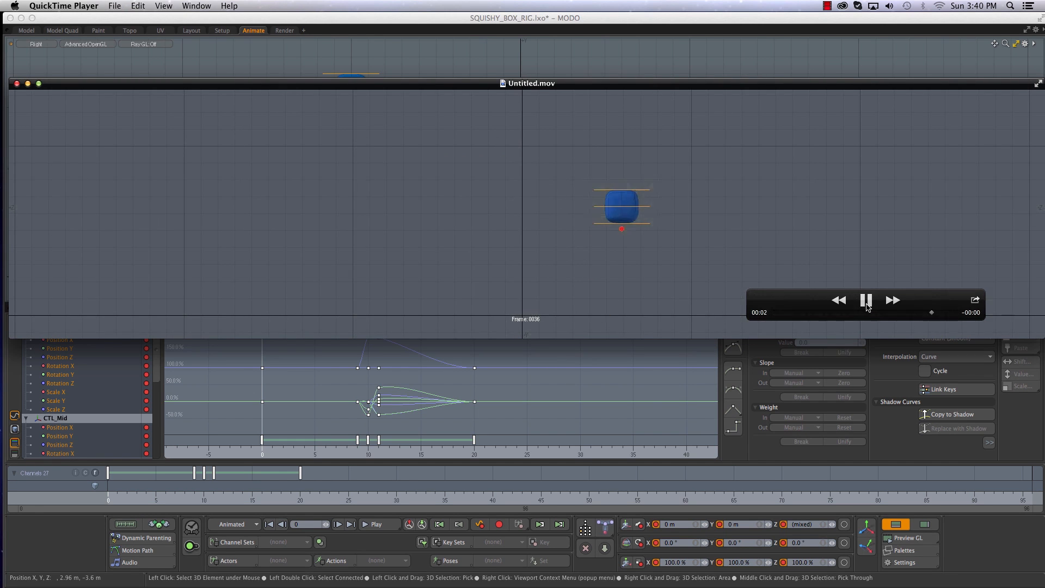
left_click(16, 83)
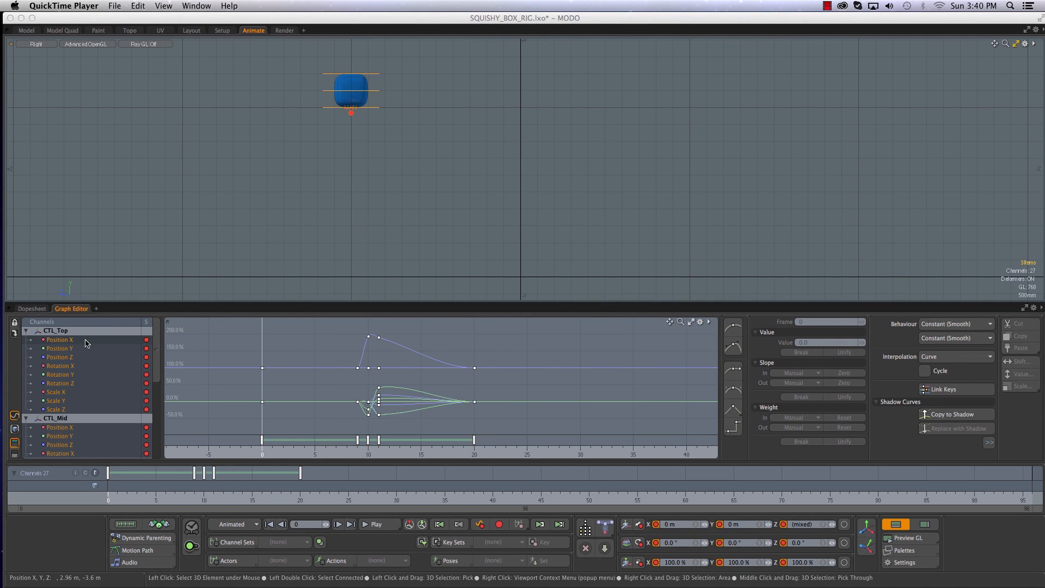
Enlarge the graph editor area and reframe the three controls' curves to leave room for more frames
left_click(148, 319)
left_click_drag(149, 313, 152, 255)
scroll(158, 381, "down", 5)
scroll(159, 396, "up", 5)
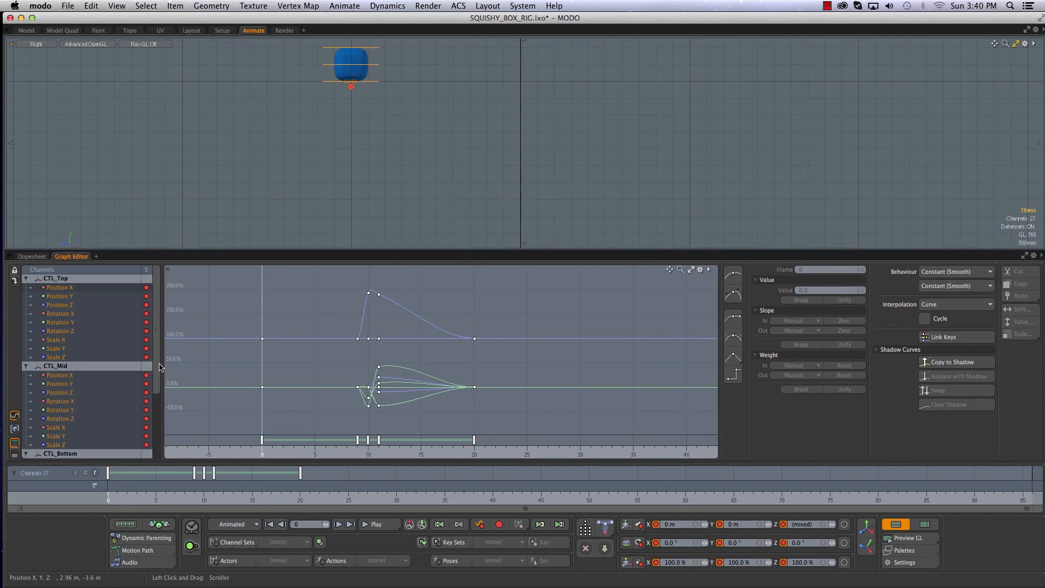
left_click_drag(301, 257, 303, 279)
left_click_drag(539, 353, 511, 345, "alt")
right_click_drag(511, 345, 440, 361, "alt")
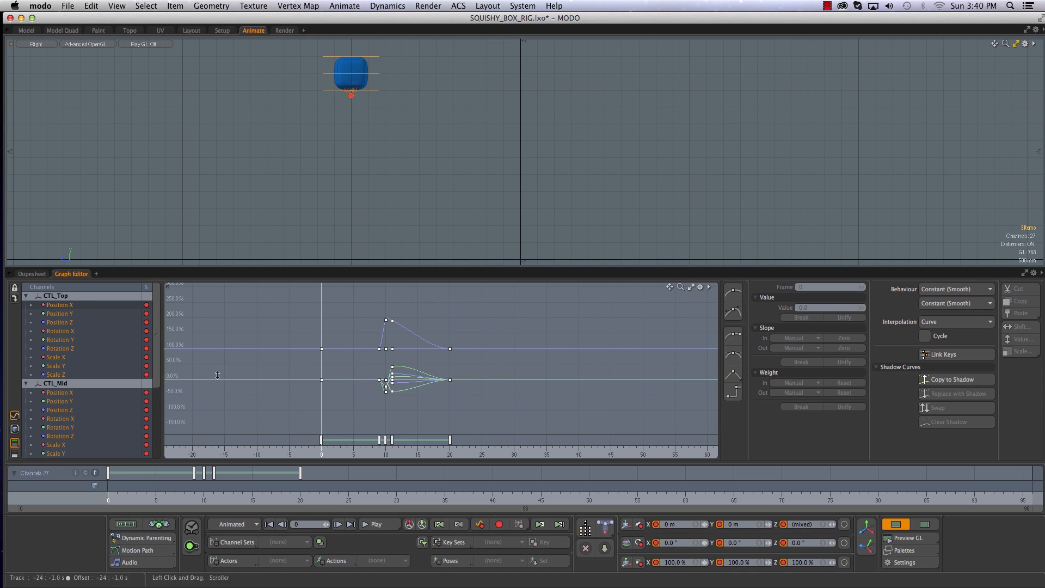
Copy the squash-and-stretch keys from frames 9 to 20 on all three controls' curves, leaving out the keys at frame 0
left_click_drag(108, 496, 300, 496)
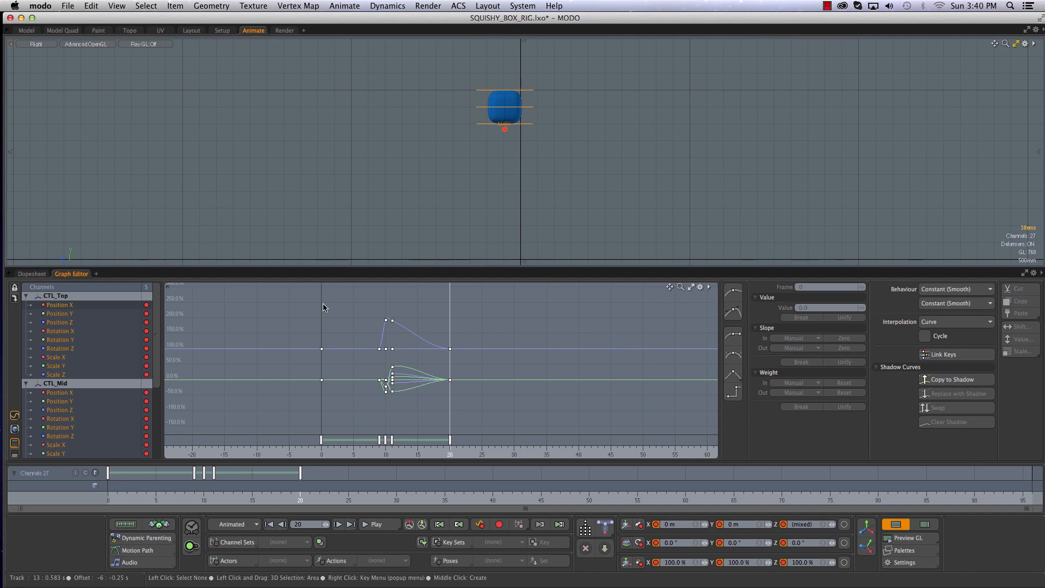
left_click_drag(301, 292, 534, 427)
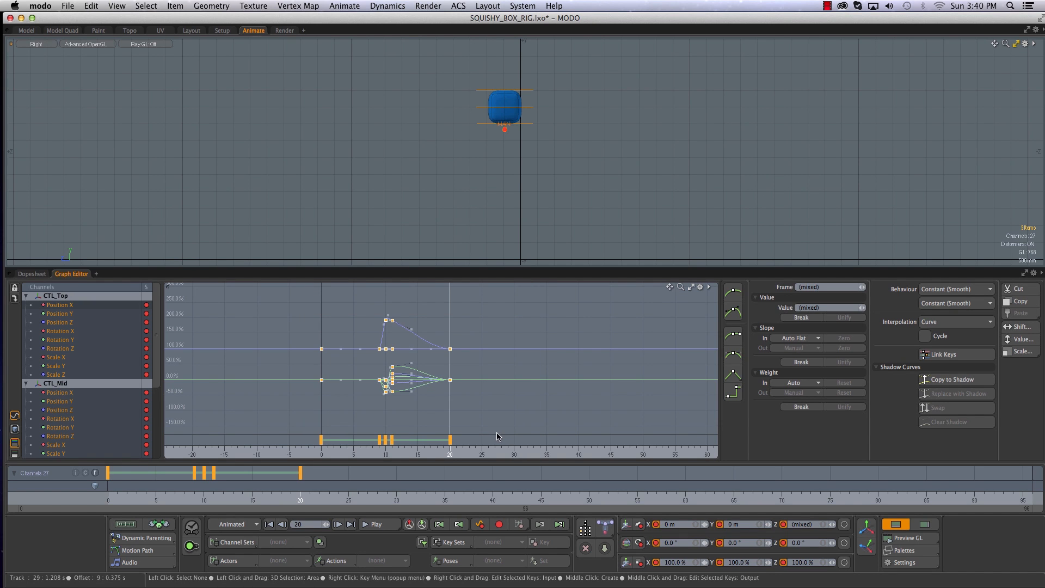
left_click_drag(299, 501, 388, 502)
left_click_drag(366, 300, 495, 434)
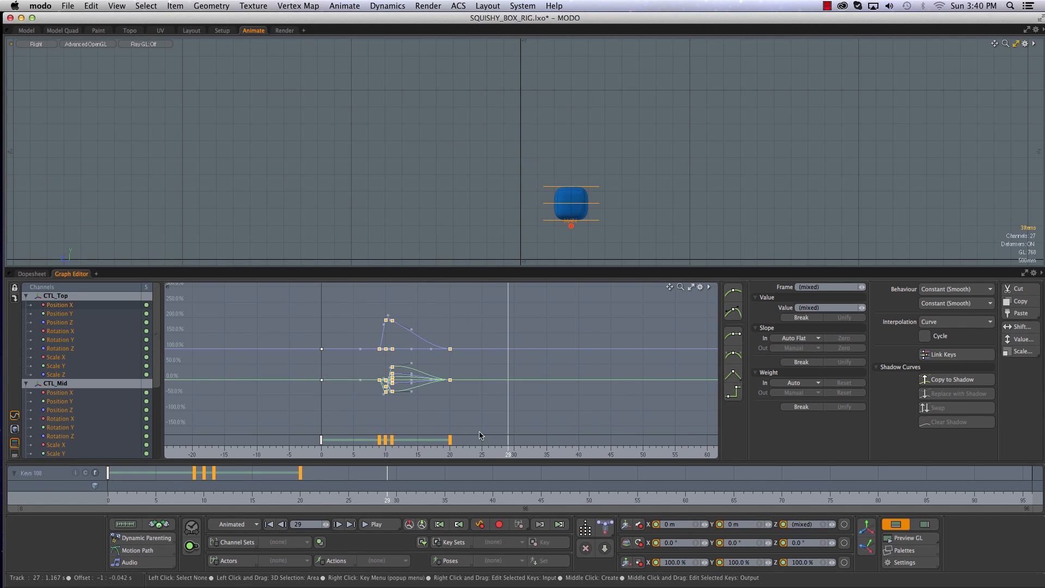
left_click_drag(354, 292, 477, 419)
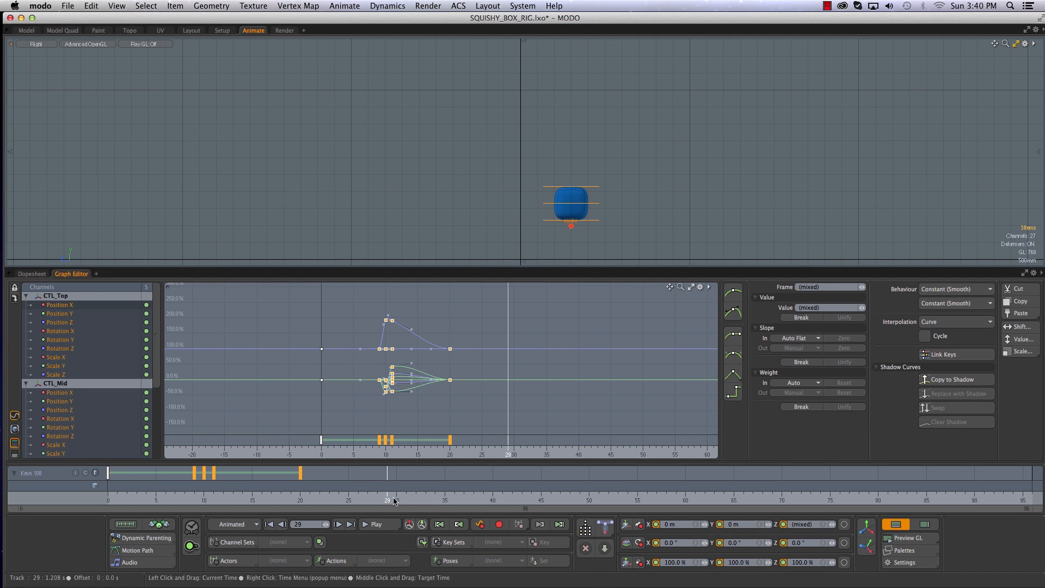
Paste the copied keys at frame 29, one frame before the second ground contact
key("Right")
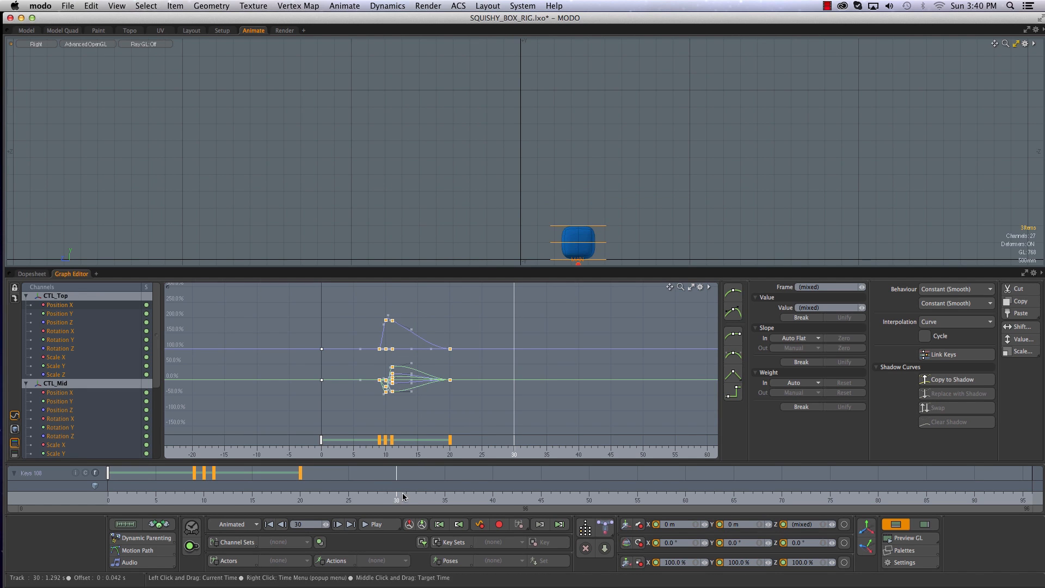
key("Left")
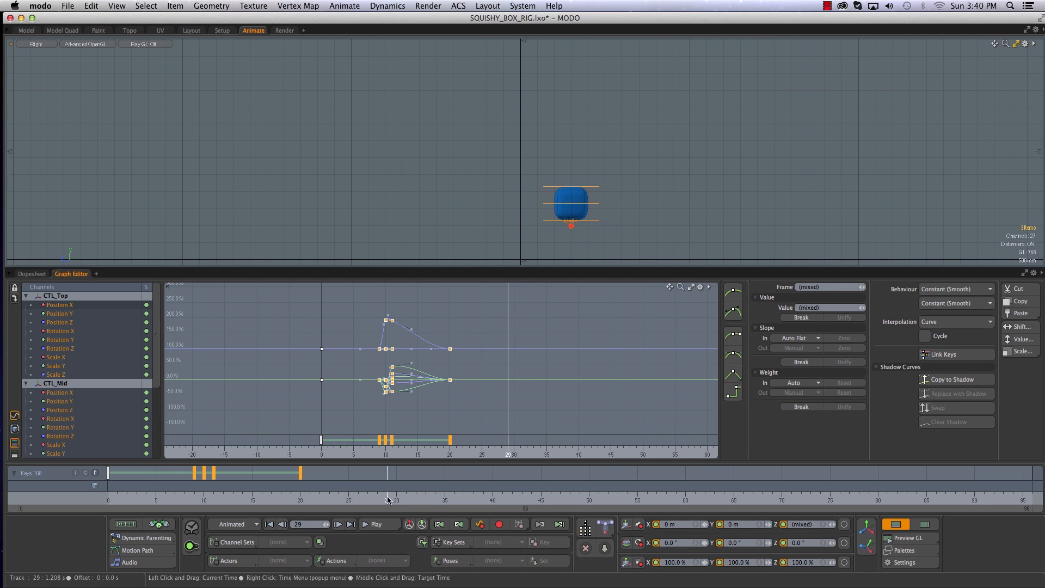
right_click_drag(371, 364, 433, 366, "alt")
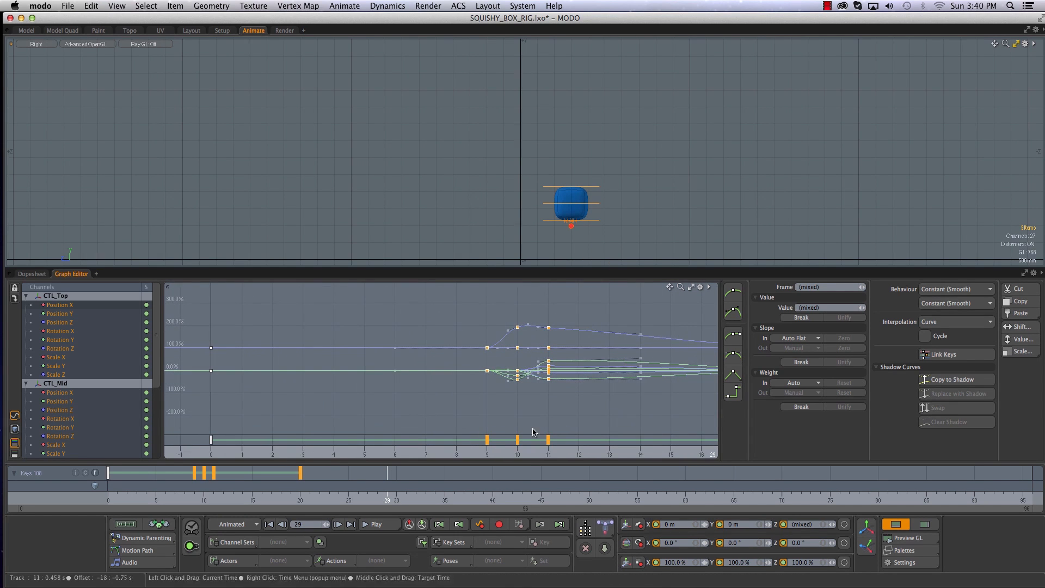
left_click_drag(542, 399, 383, 396, "alt")
right_click_drag(406, 404, 378, 408, "alt")
left_click_drag(378, 408, 300, 411, "alt")
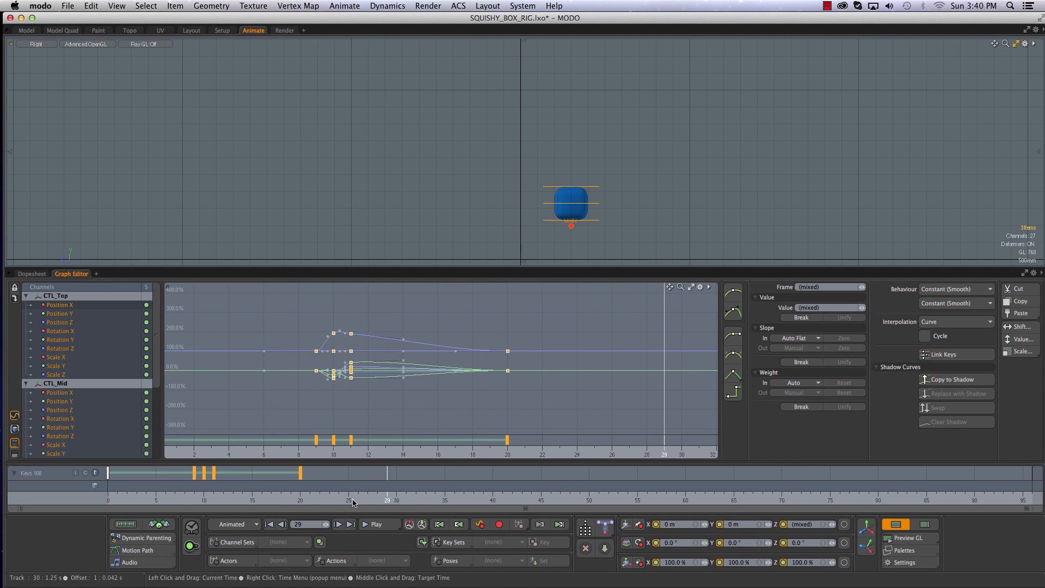
key("super+v")
right_click_drag(561, 403, 498, 406, "alt")
left_click_drag(499, 406, 386, 409, "alt")
right_click_drag(386, 410, 368, 420, "alt")
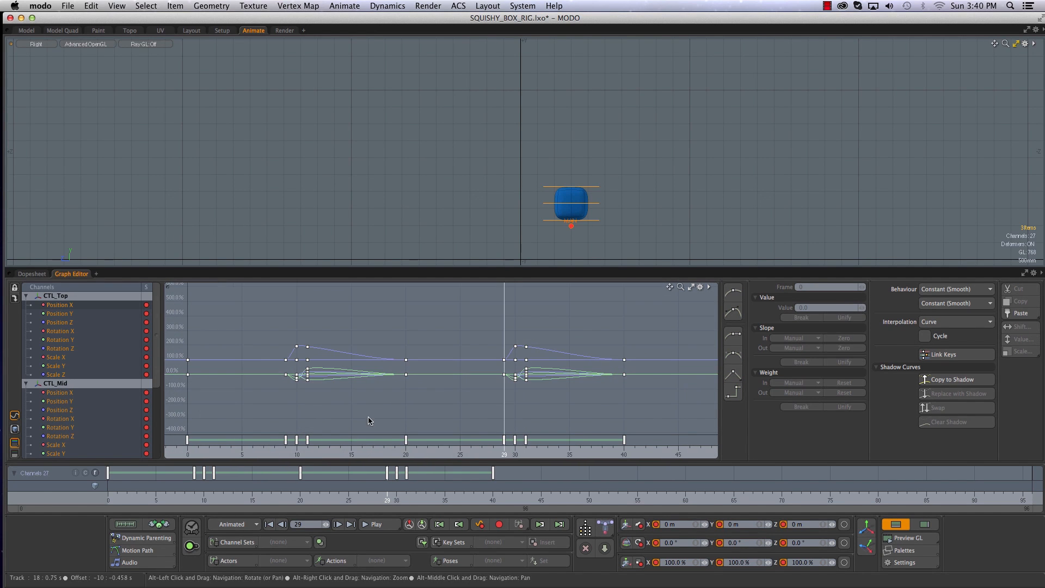
Paste the same squash-and-stretch keys at frames 49 and 69 for the third and fourth ground contacts
left_click_drag(319, 453, 668, 453)
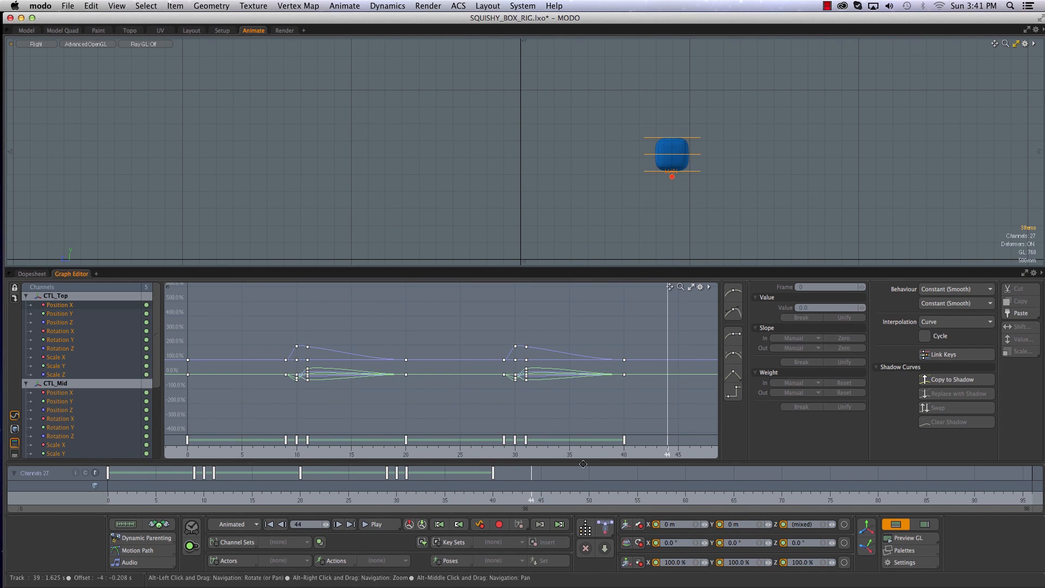
right_click_drag(626, 410, 548, 408, "alt")
left_click_drag(595, 407, 371, 399, "alt")
left_click_drag(561, 500, 599, 499)
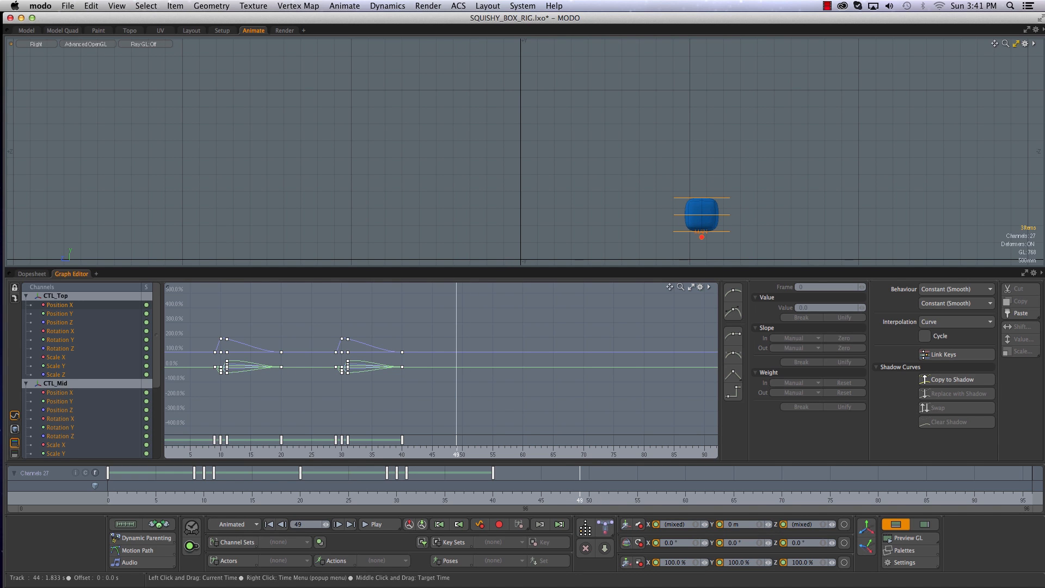
key("super+v")
left_click(588, 504)
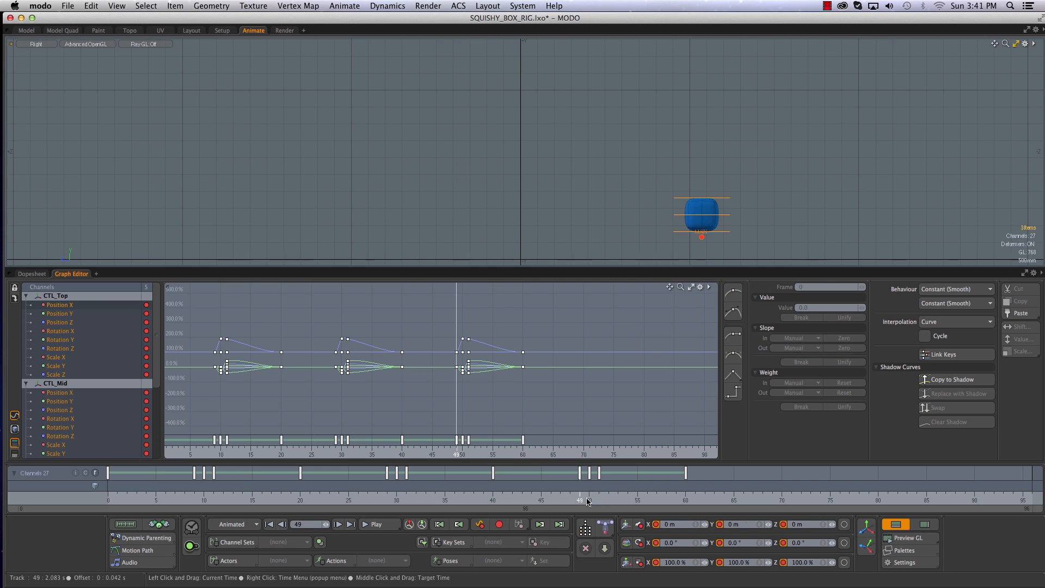
left_click_drag(589, 498, 773, 505)
key("super+v")
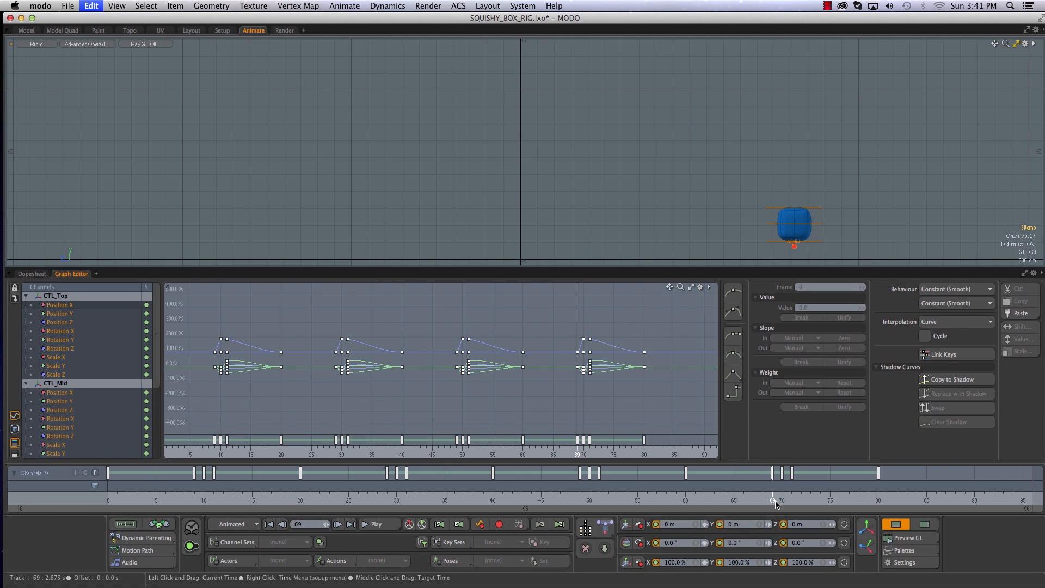
Step forward frame by frame from frame 69 to examine the squash and rebound of the fourth bounce
key("Right")
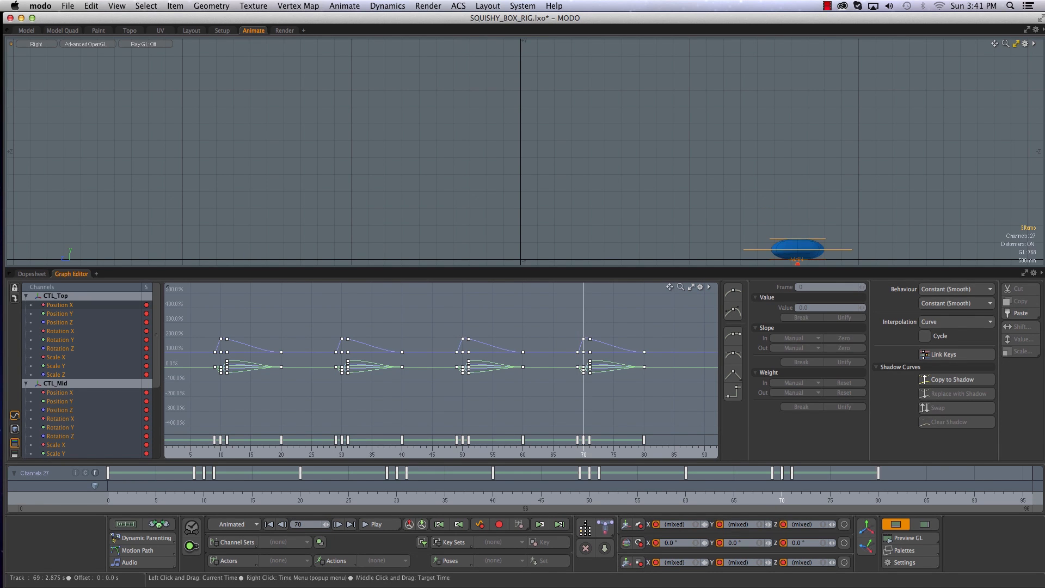
key("Right")
key("Right")
key("Right")
key("Right")
key("Right")
key("Right")
key("Right")
key("Right")
key("Right")
key("Right")
key("Right")
key("Right")
key("Right")
key("Right")
key("Right")
key("Right")
key("Right")
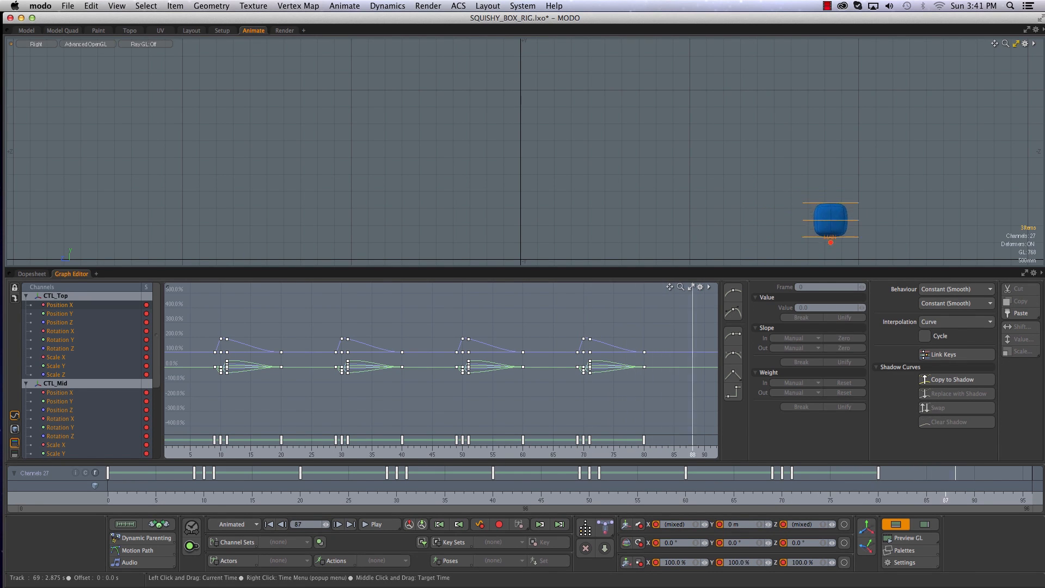
Fit all curves in the graph and scrub back and forth through the timeline to examine the four bounces
left_click(1041, 502)
key("a")
left_click_drag(218, 452, 619, 452)
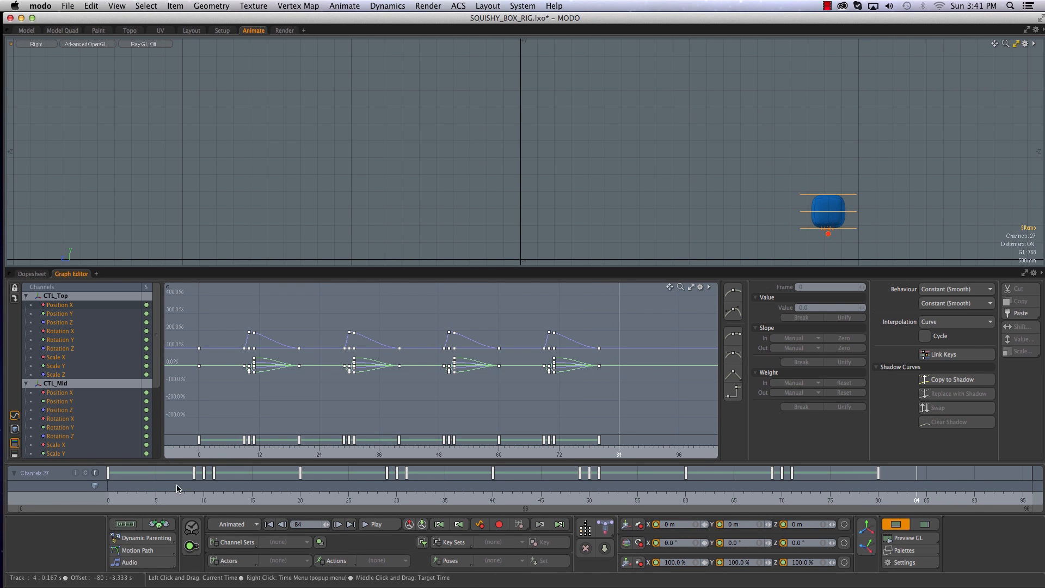
left_click(110, 489)
left_click_drag(135, 493, 905, 463)
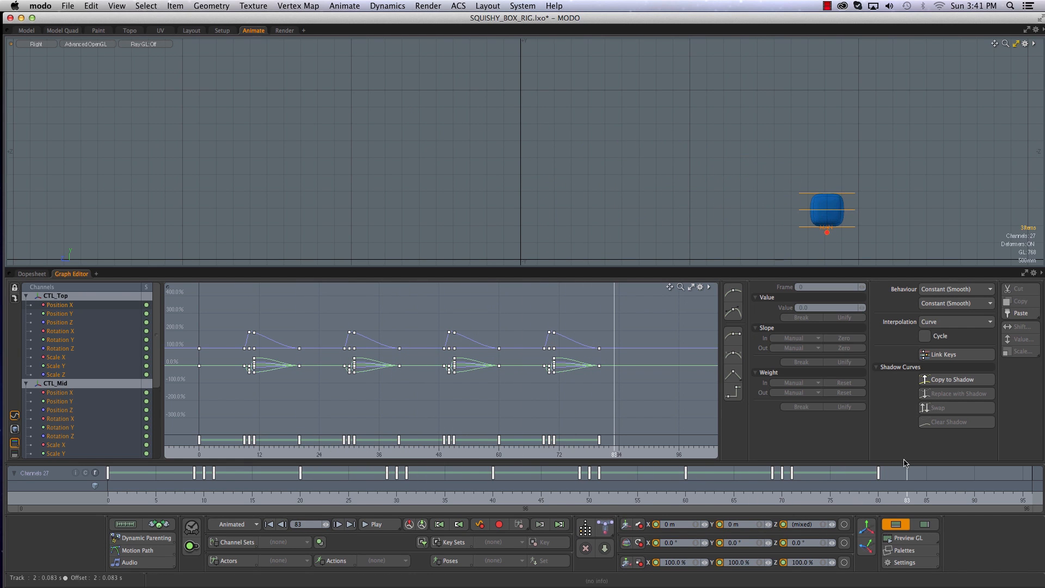
left_click_drag(224, 493, 580, 493)
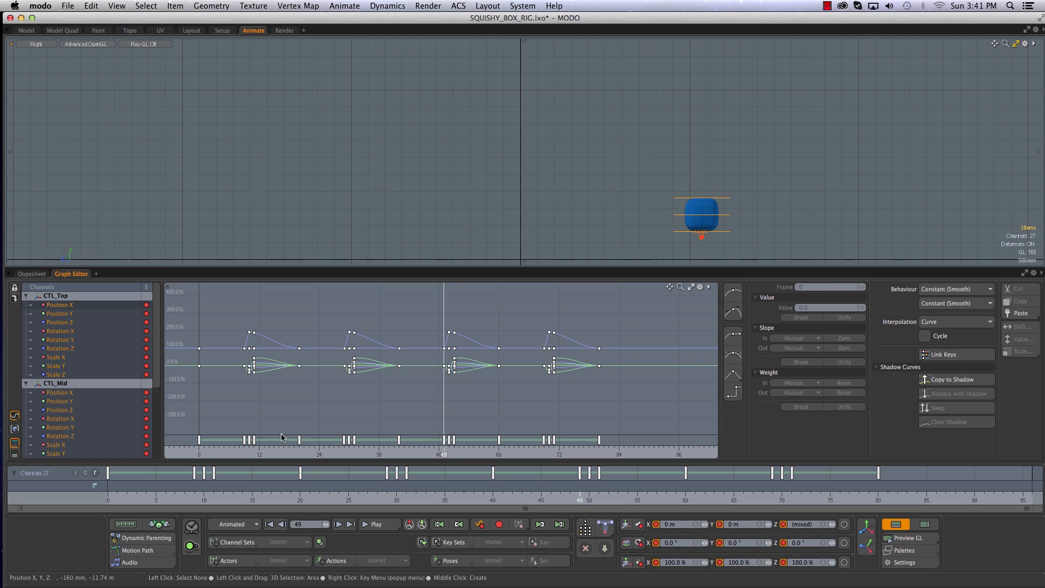
left_click_drag(144, 496, 570, 496)
Weaken CTL_Mid's Position Y squash keys progressively at frames 30, 50 and 70, to -146 mm at frame 30 and -32 mm at frame 70
scroll(497, 171, "up", 3)
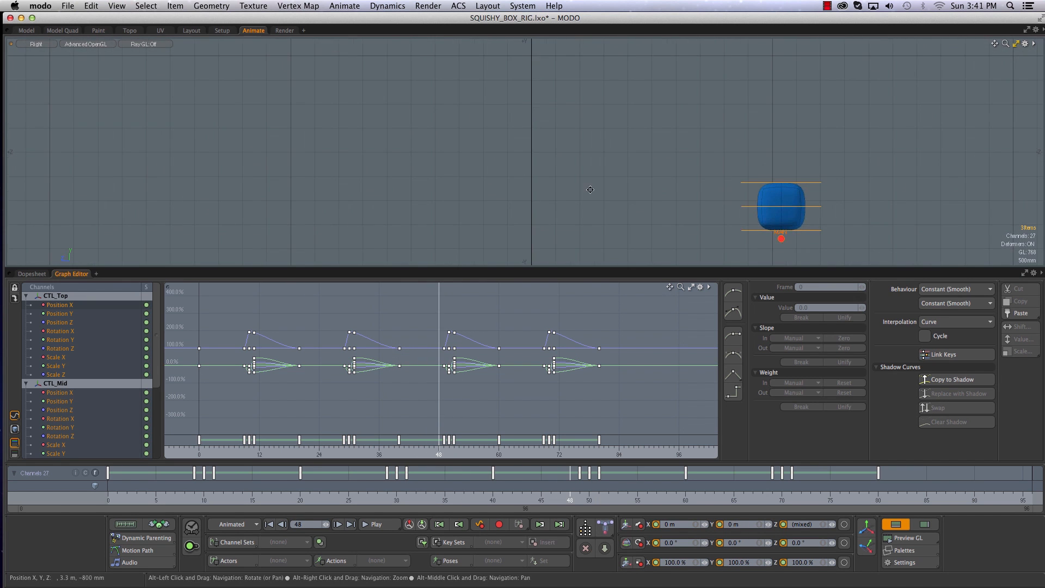
left_click_drag(590, 189, 506, 129, "alt")
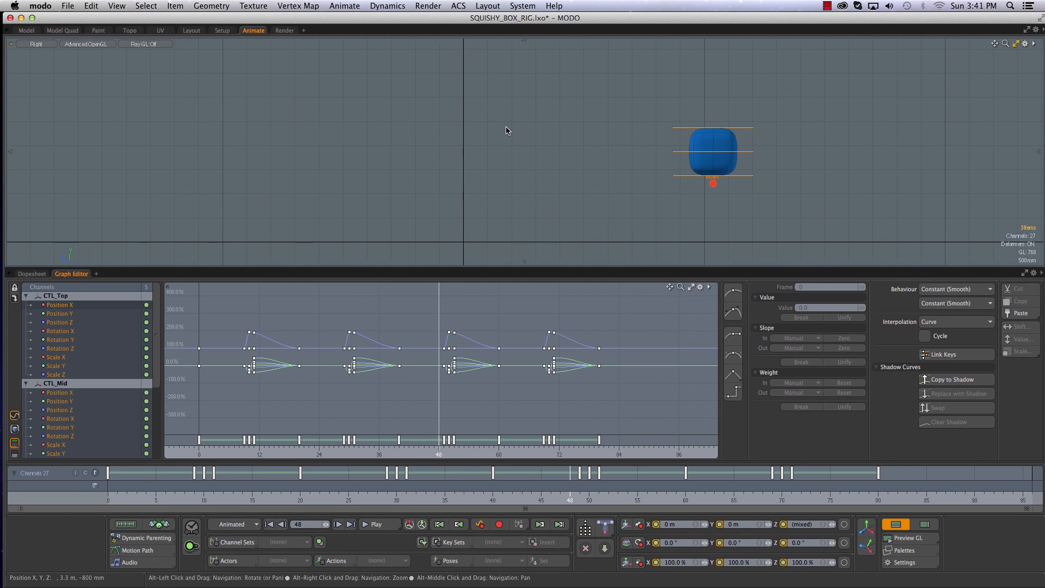
left_click(680, 154)
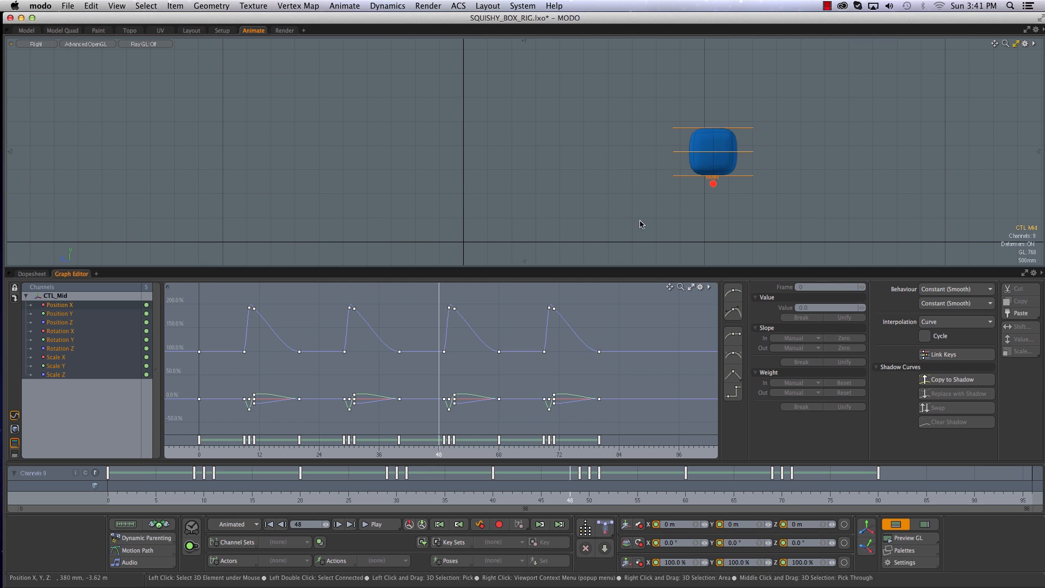
left_click(72, 314)
left_click_drag(204, 452, 349, 452)
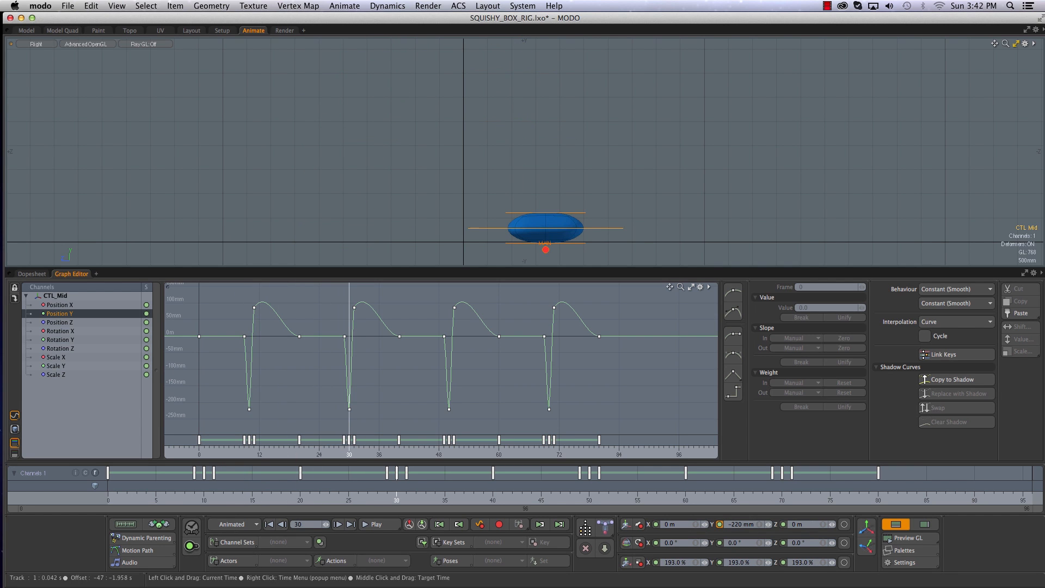
mouse_move(319, 399)
left_mouse_down()
mouse_move(387, 428)
mouse_move(310, 385)
left_mouse_up()
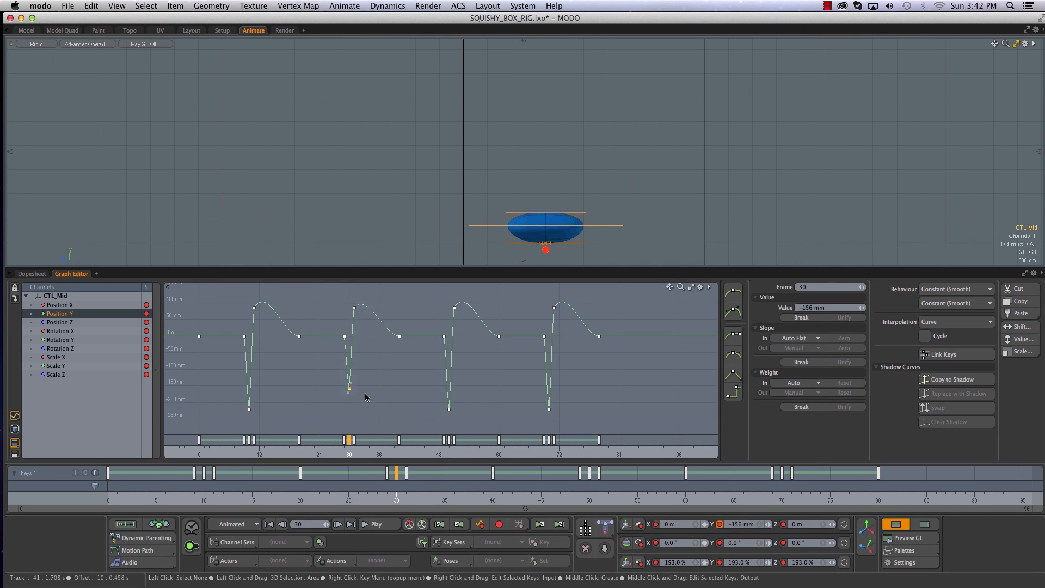
middle_click_drag(367, 364, 359, 378)
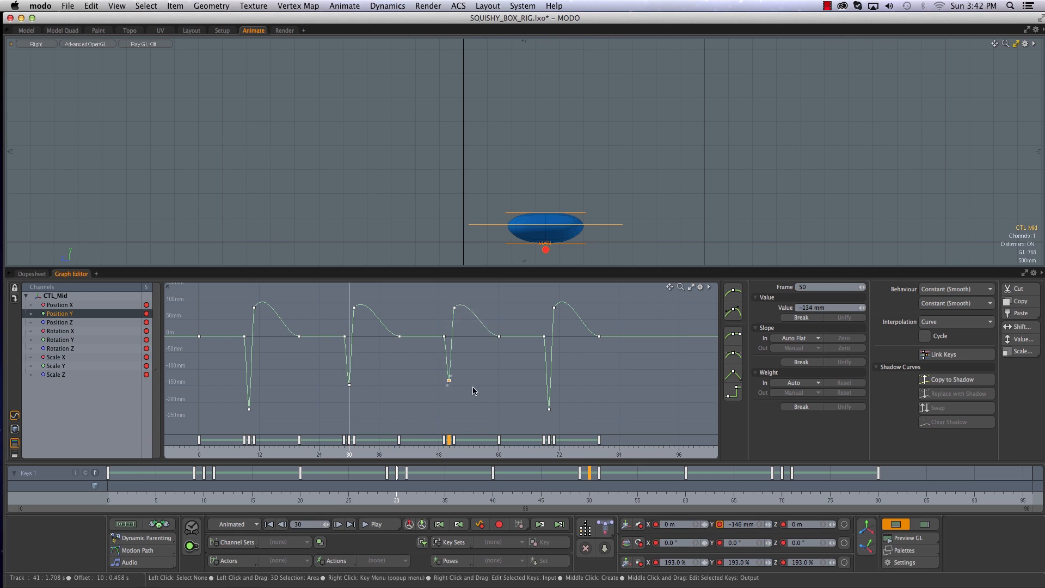
left_click(549, 409)
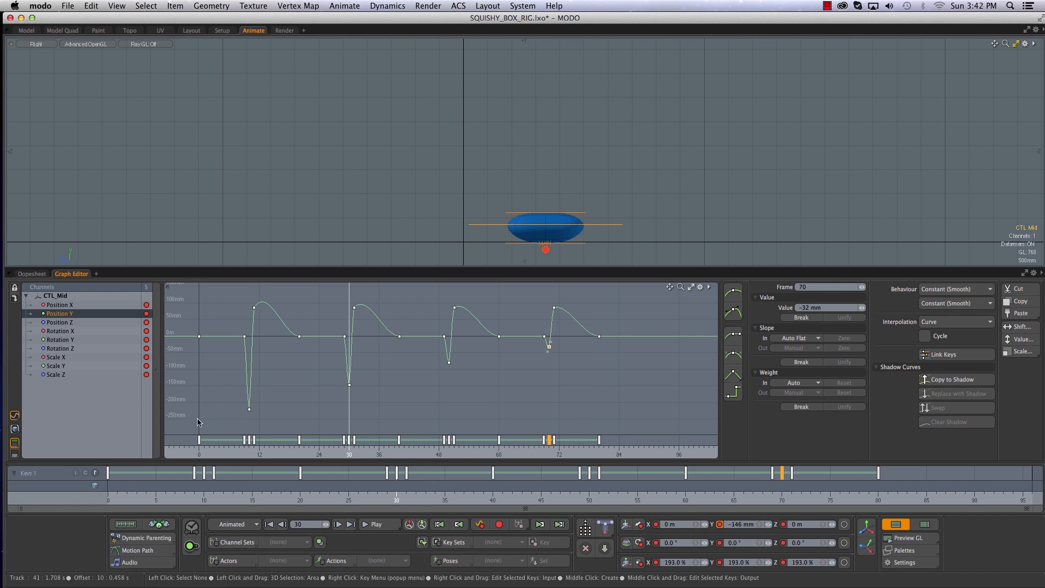
left_click(368, 497)
left_click_drag(367, 497, 831, 497)
Isolate CTL_Bottom's Position Y curve and step from the squash at frame 10 to the second bounce's stretch at frame 31
mouse_move(195, 500)
left_mouse_down()
mouse_move(214, 501)
mouse_move(205, 503)
left_mouse_up()
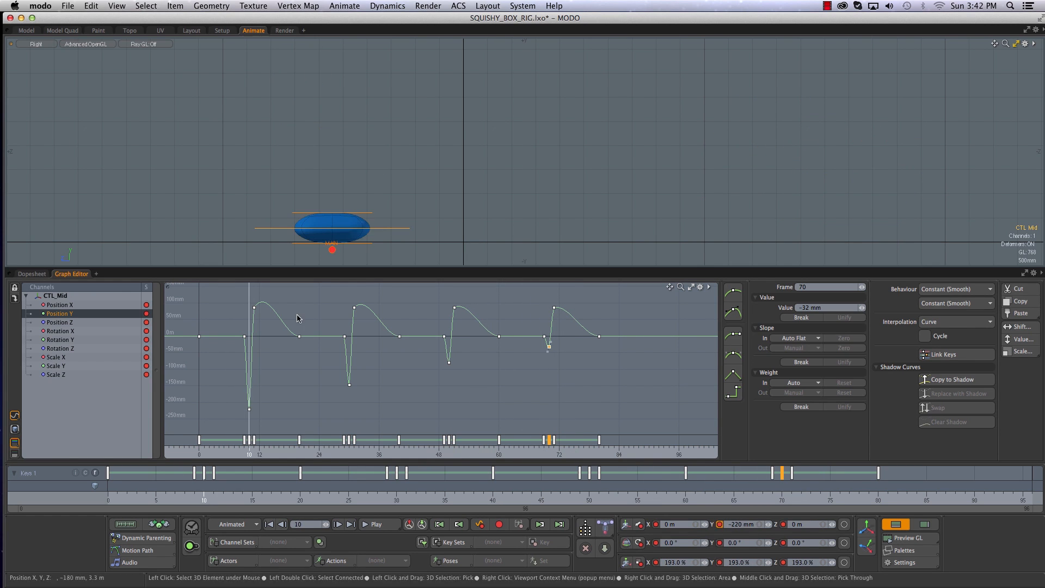
left_click(308, 253)
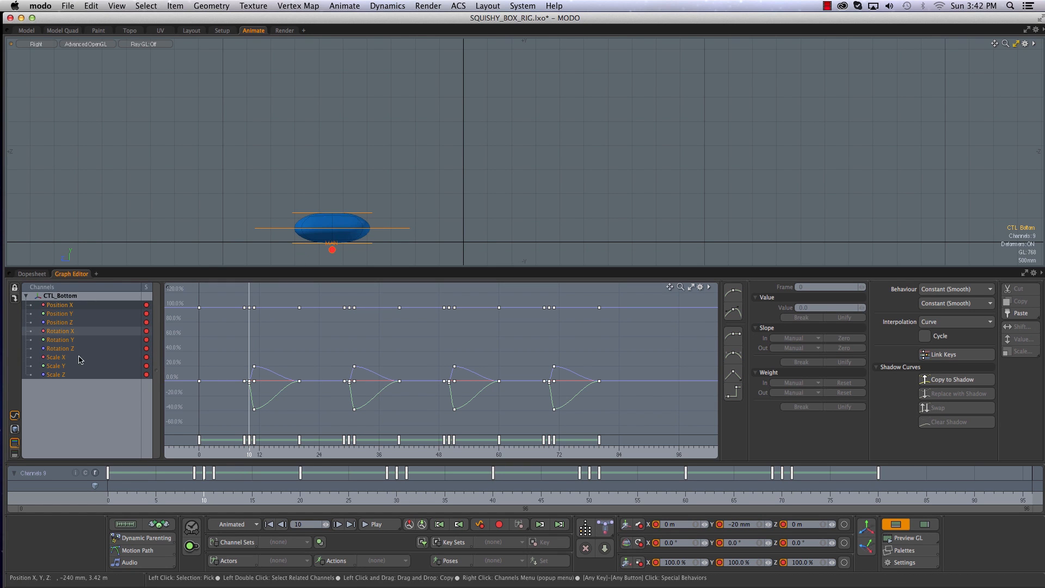
left_click(60, 314)
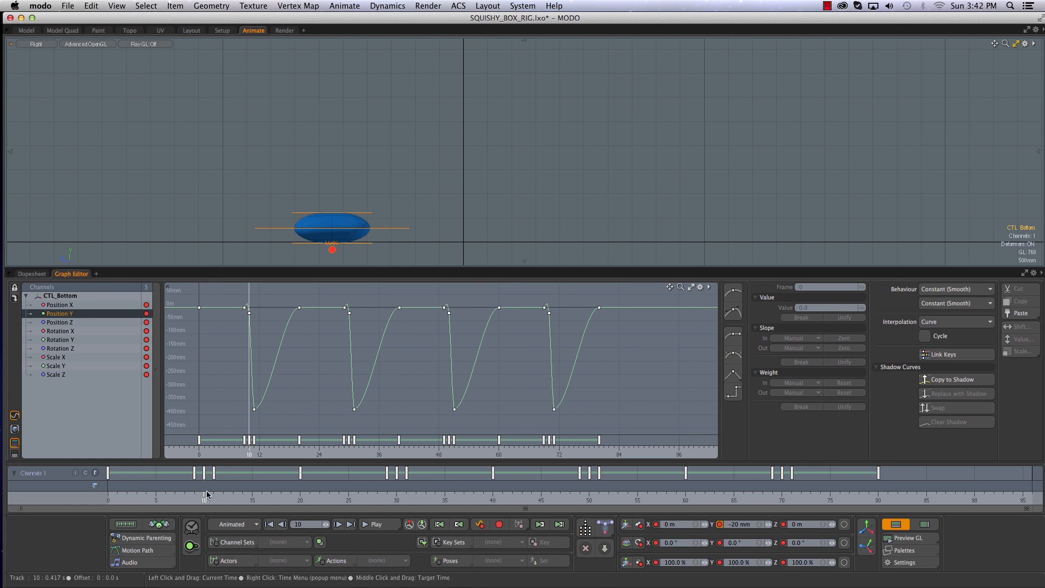
left_click_drag(271, 335, 321, 367, "ctrl+alt")
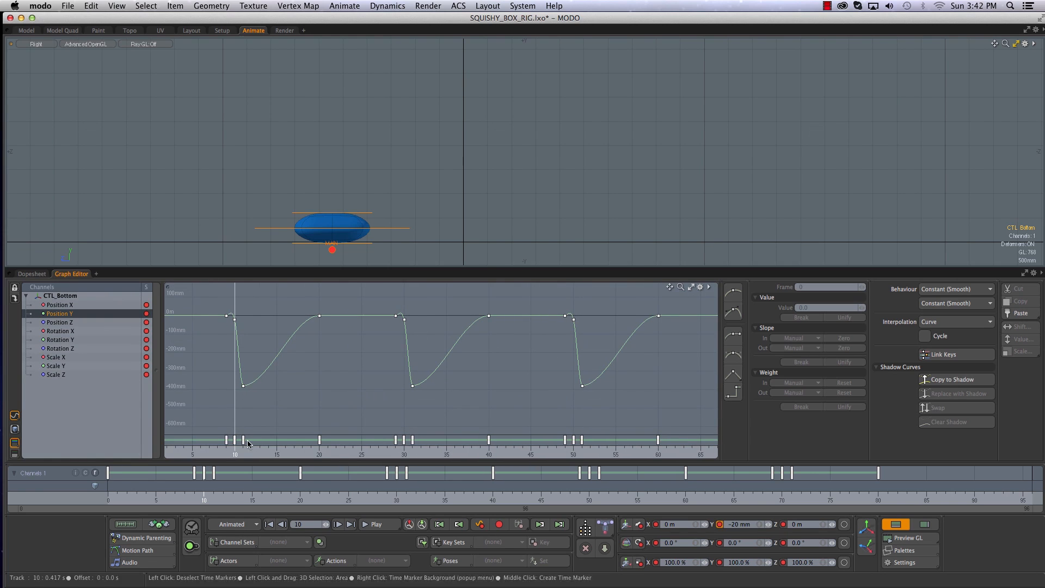
key("Right")
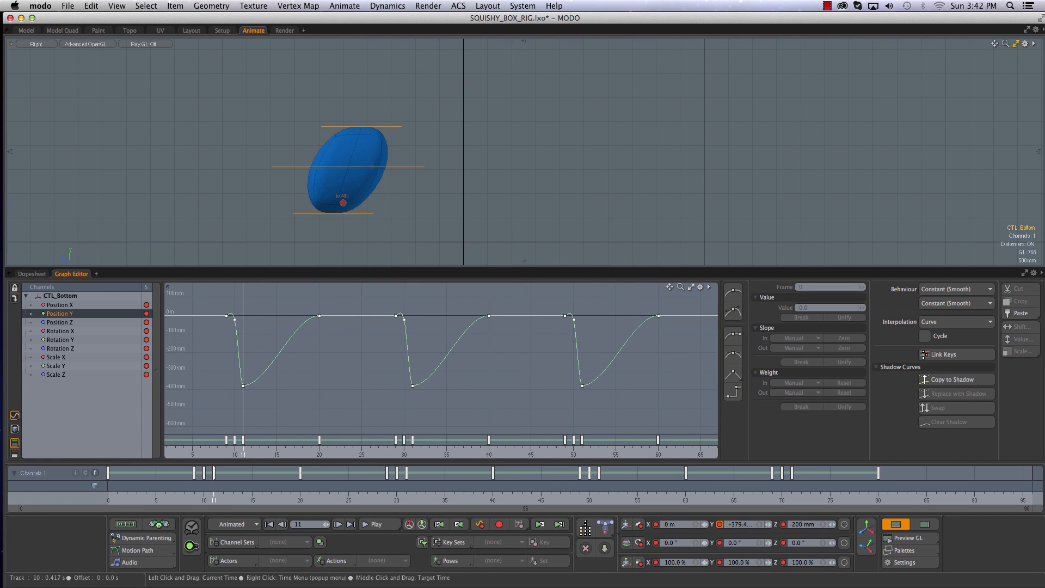
key("Right")
key("Right")
key("Right")
key("Right")
key("Right")
key("Right")
key("Right")
key("Right")
key("Right")
key("Right")
key("Right")
key("Right")
key("Right")
key("Right")
key("Right")
key("Right")
key("Right")
key("Right")
key("Right")
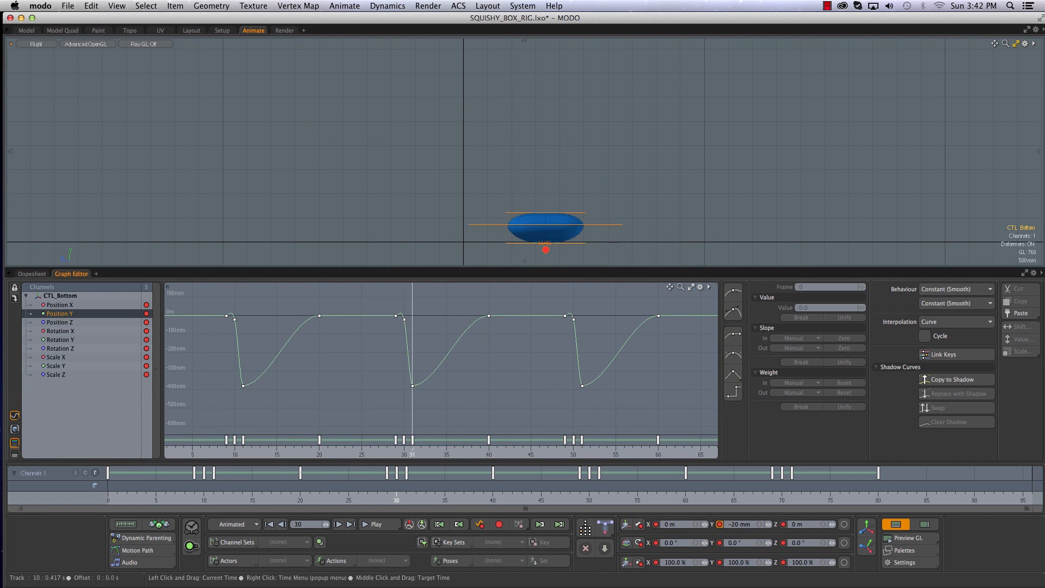
key("Right")
Reduce CTL_Bottom's Position Y stretch keys to about -244 mm at frame 31, -139.44 mm at frame 51 and -99.44 mm at frame 71
left_click_drag(462, 412, 409, 371)
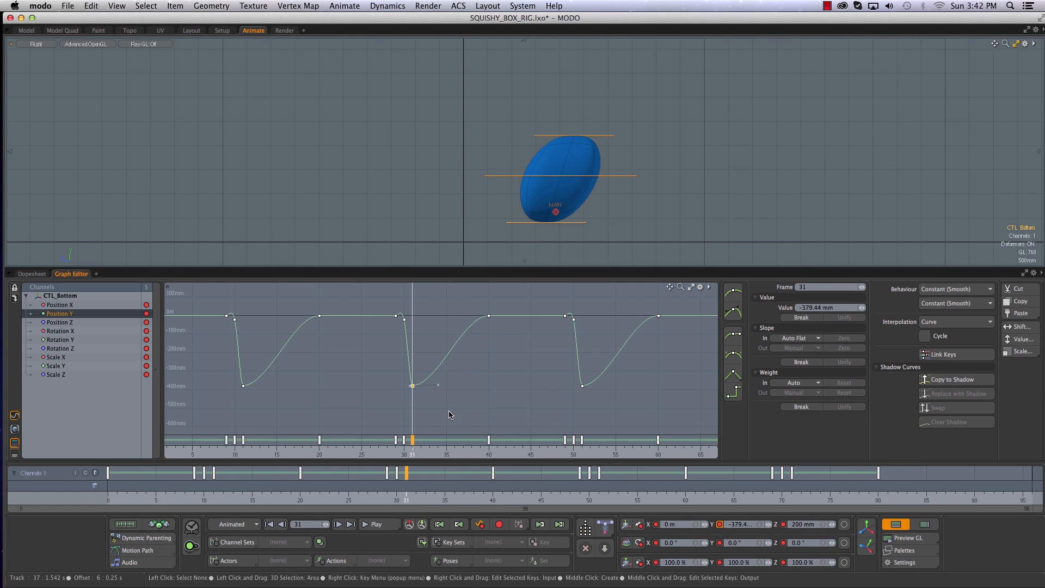
middle_click_drag(429, 382, 429, 377)
left_click_drag(497, 380, 510, 414, "ctrl+alt")
left_click_drag(607, 416, 565, 364)
middle_click_drag(586, 372, 586, 369)
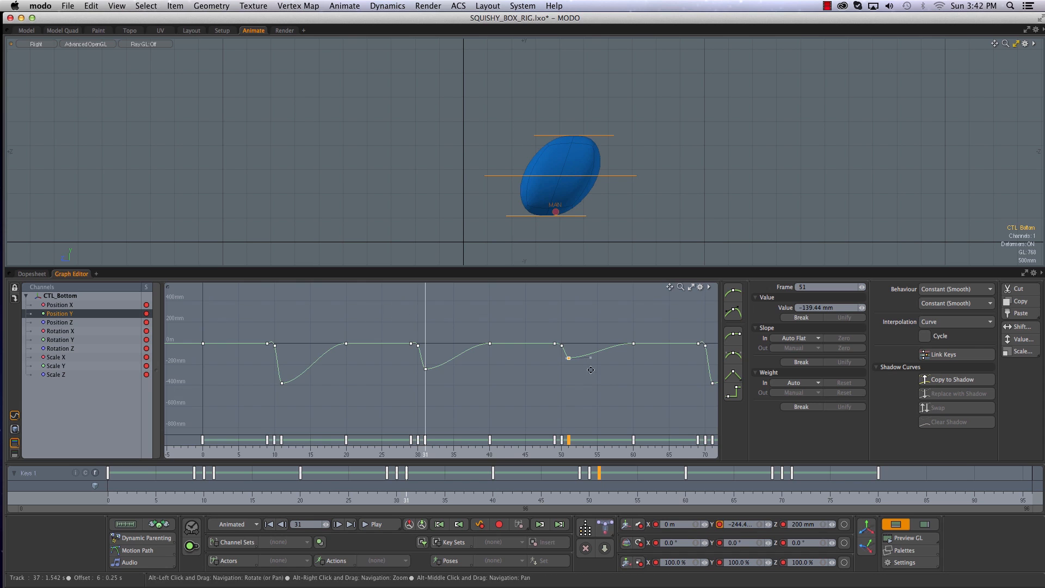
left_click_drag(587, 369, 424, 375, "alt")
left_click_drag(537, 377, 561, 402)
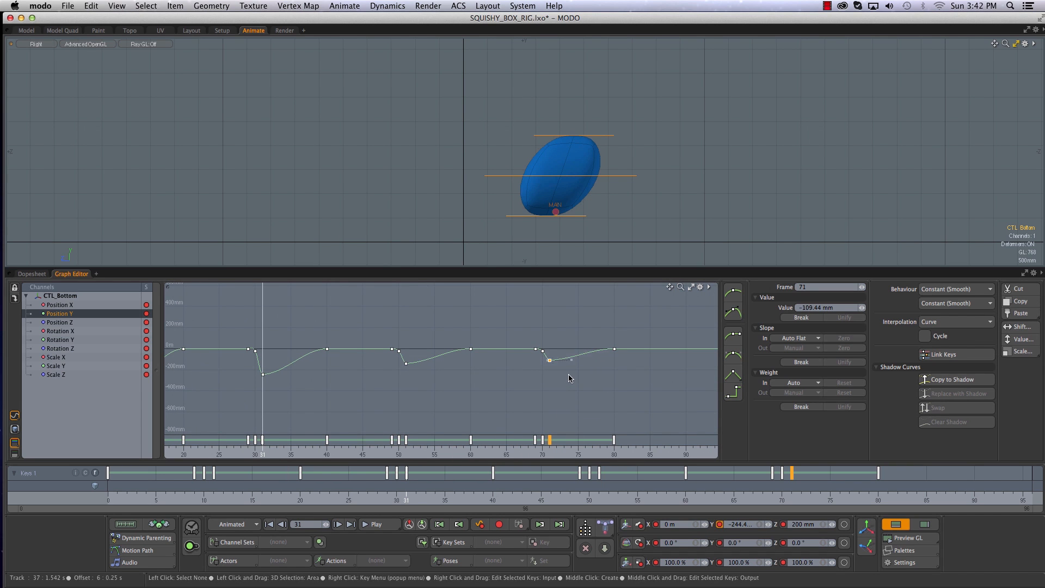
left_click(292, 498)
key("Up")
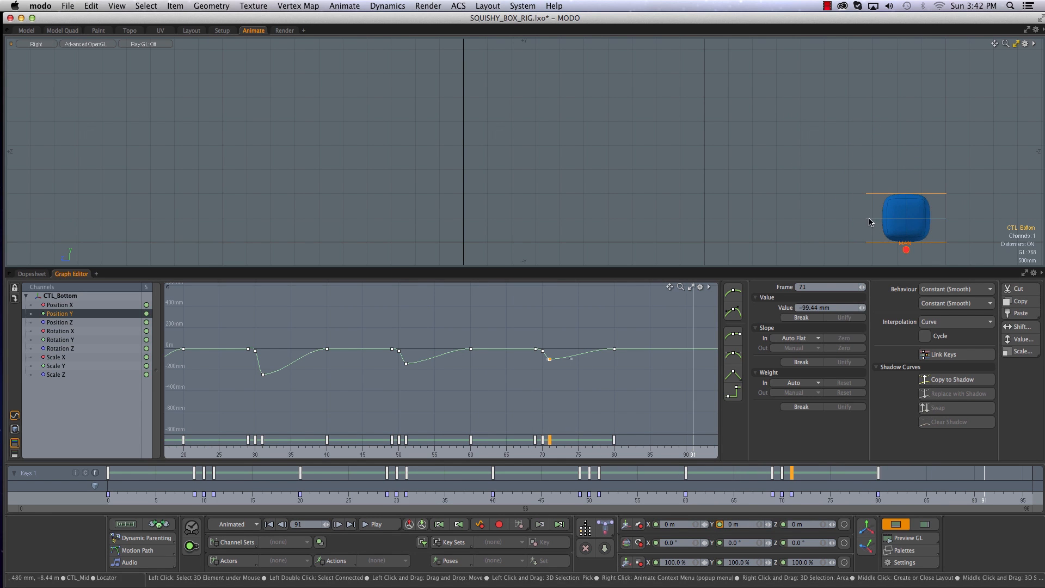
Isolate CTL_Mid's Scale X, Y and Z curves and inspect the squash scale keys at frames 10 and 11
left_click(875, 218)
left_click(865, 218)
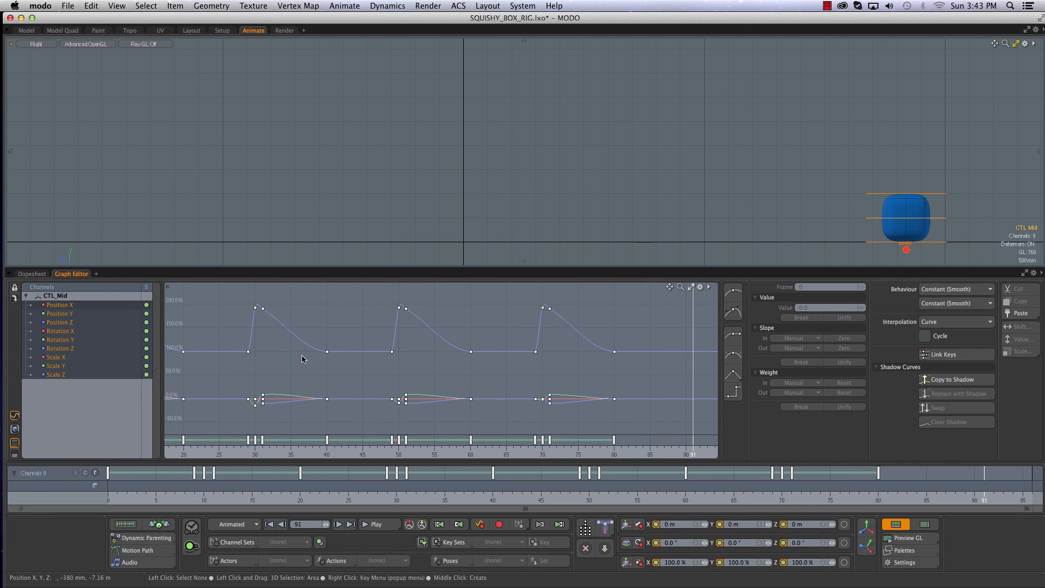
left_click(60, 356)
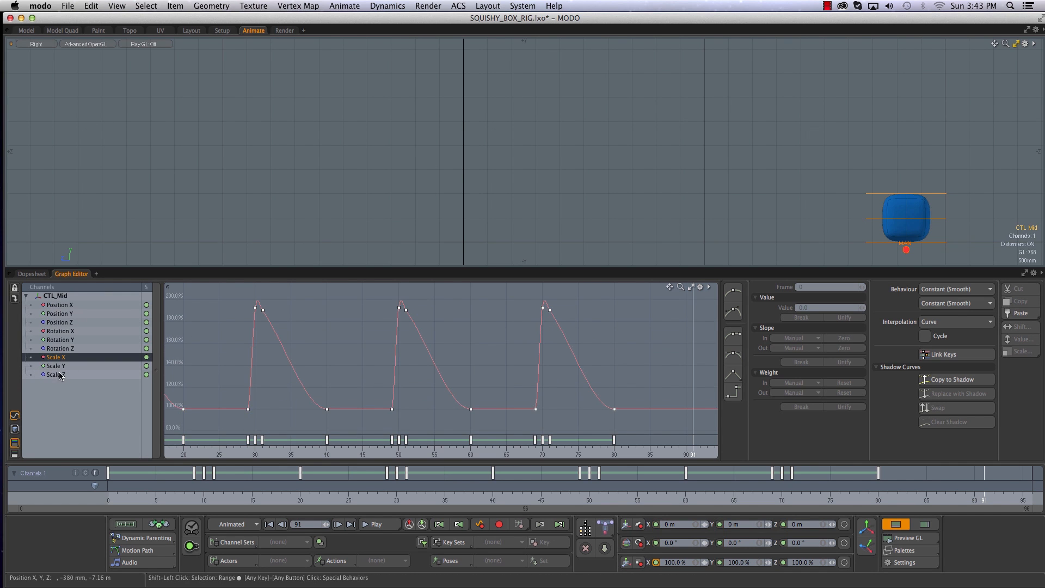
left_click(60, 375, "shift")
right_click_drag(350, 339, 299, 408, "alt")
left_click_drag(143, 499, 204, 500)
right_click_drag(334, 374, 444, 401, "alt")
left_click_drag(272, 384, 565, 375, "alt")
left_click_drag(487, 373, 342, 300)
right_click_drag(381, 349, 183, 346, "alt")
left_click_drag(560, 376, 315, 359, "alt")
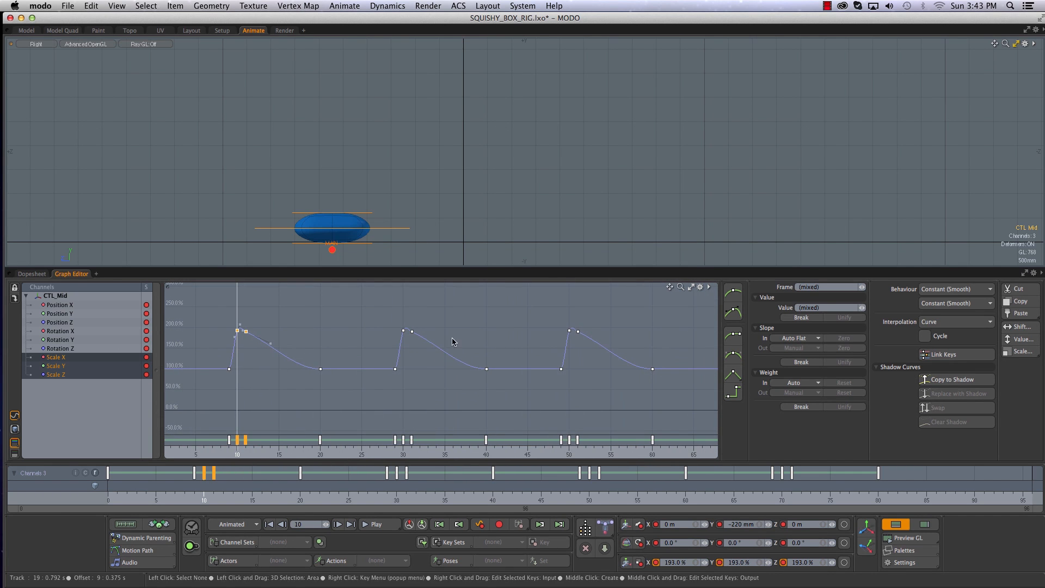
Weaken CTL_Mid's Scale X, Y and Z keys at the second, third and fourth contacts, to 153% at frame 30 and about 121.4% at frame 71
left_click_drag(302, 492, 396, 493)
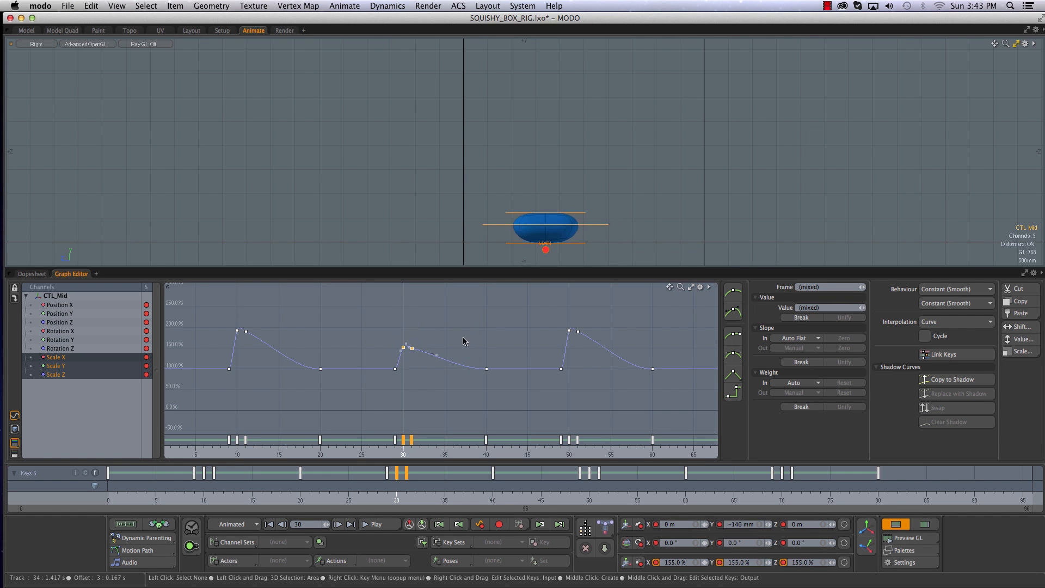
left_click_drag(540, 354, 438, 352, "alt")
left_click_drag(453, 311, 509, 348)
right_click_drag(524, 356, 504, 334, "alt")
left_click_drag(476, 352, 372, 367, "alt")
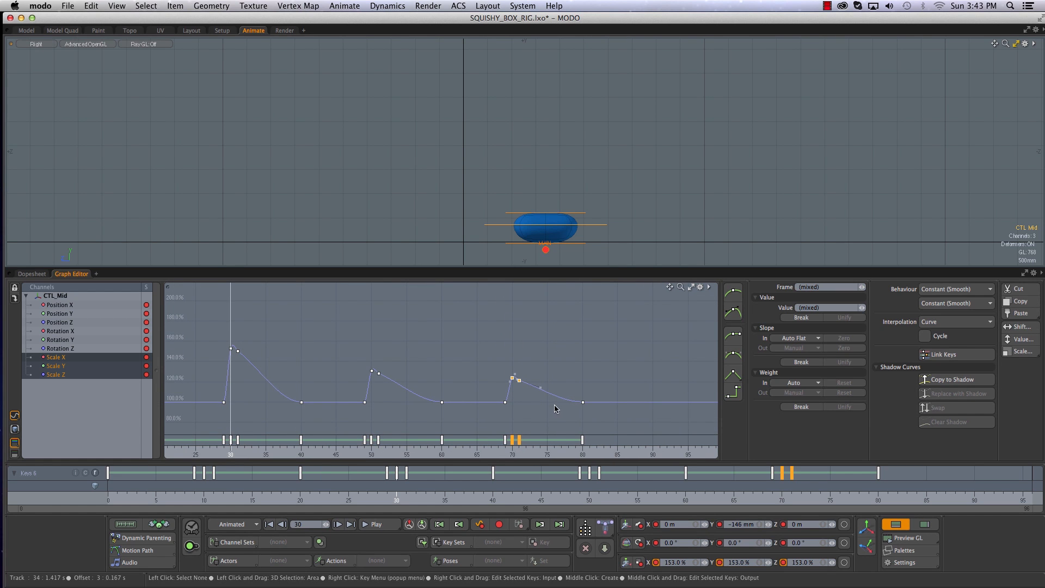
left_click_drag(552, 497, 791, 497)
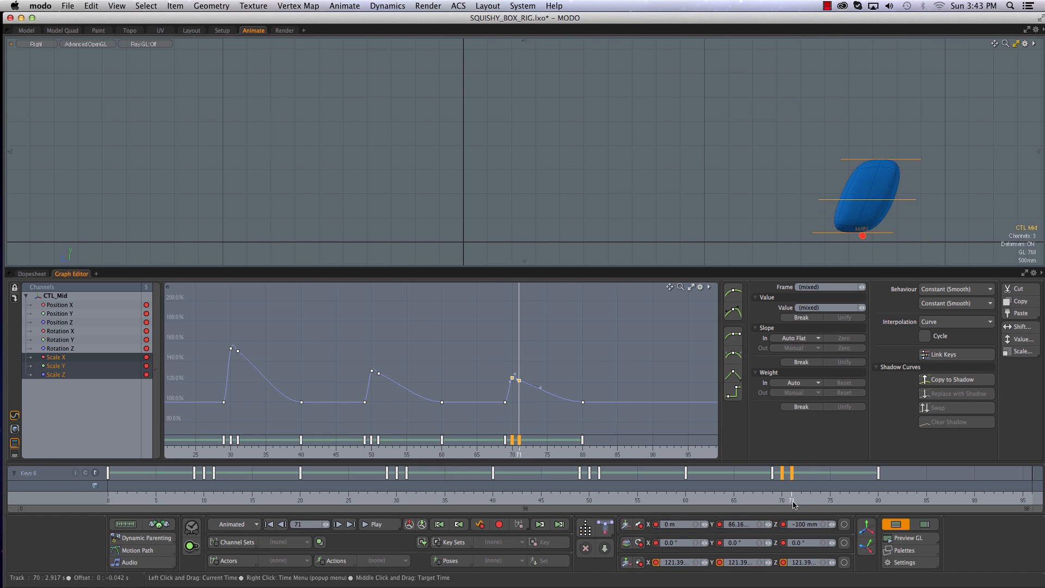
Reduce CTL_Top's Position Y stretch keys progressively at frames 31, 51 and 71, to 165.92 mm at frame 51 and 80.92 mm at frame 71
left_click(843, 159)
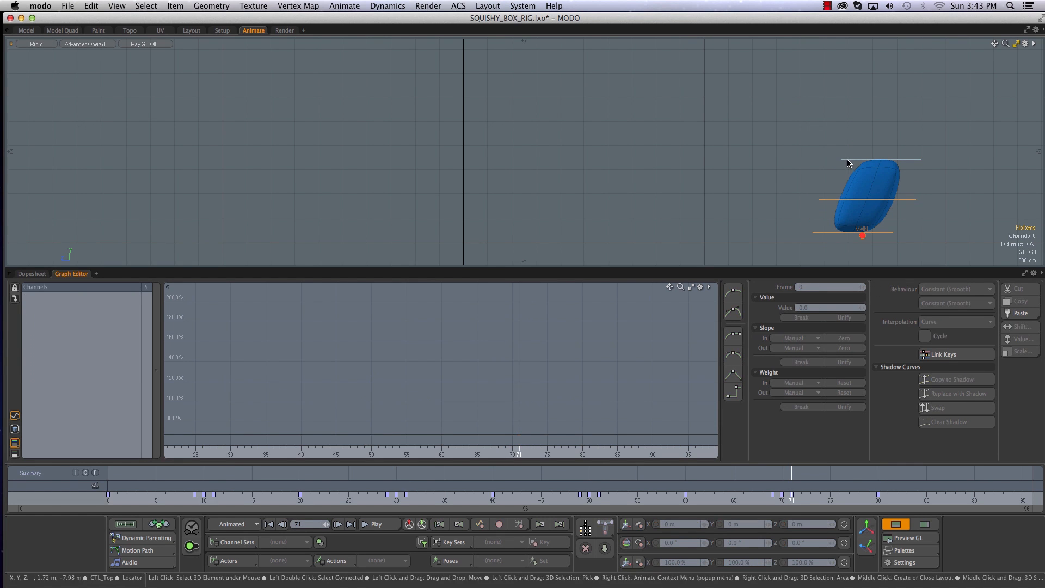
left_click_drag(376, 359, 407, 359, "ctrl+alt")
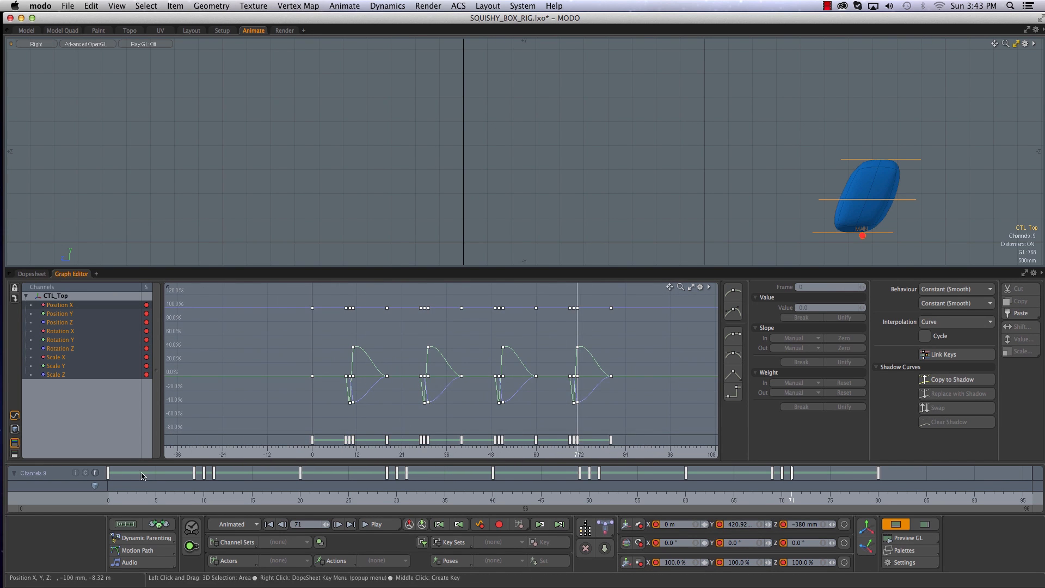
left_click(117, 490)
left_click_drag(117, 490, 252, 490)
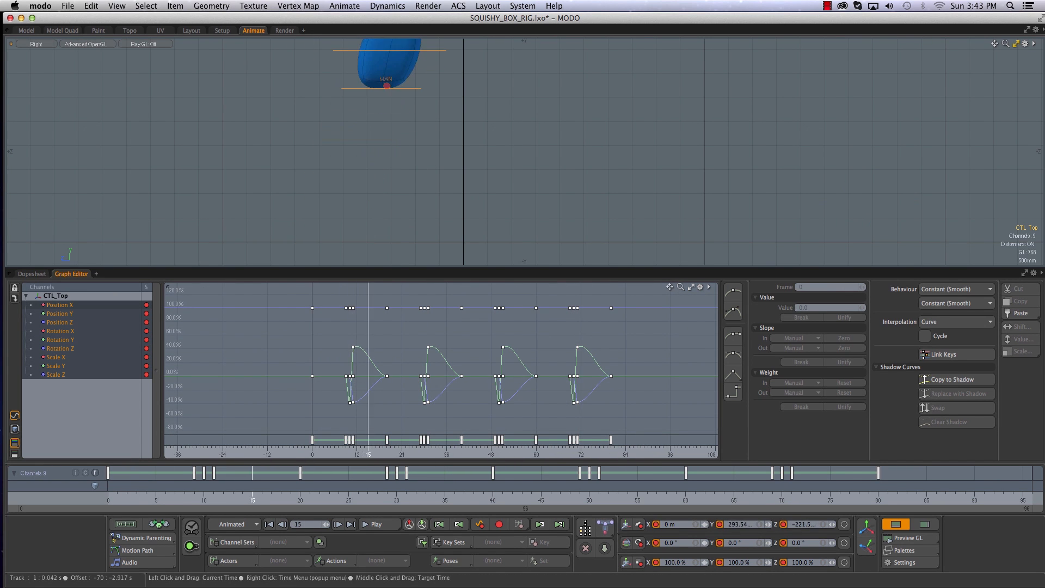
left_click(72, 314)
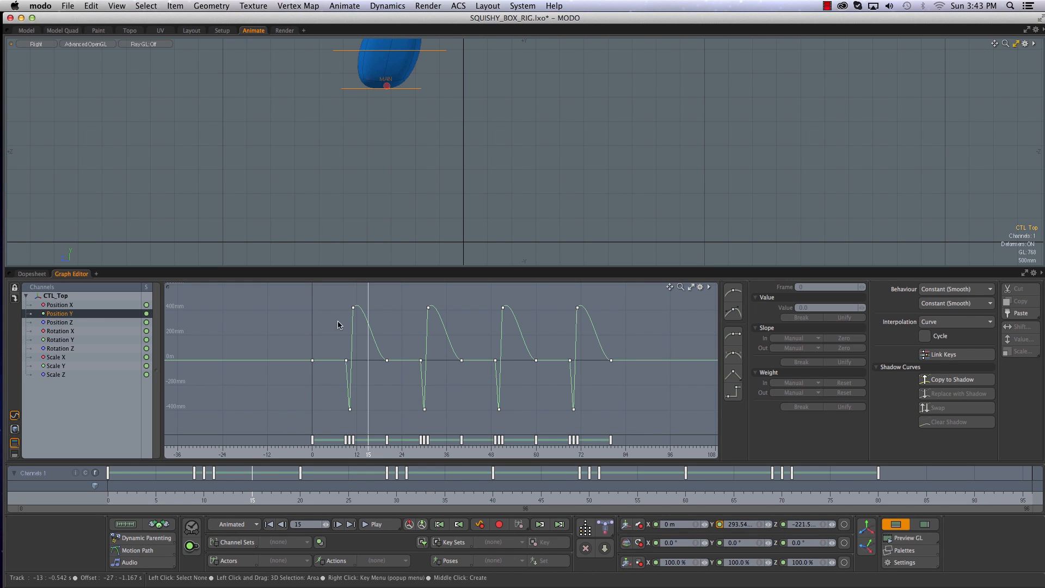
left_click(428, 307)
middle_click_drag(462, 310, 457, 316)
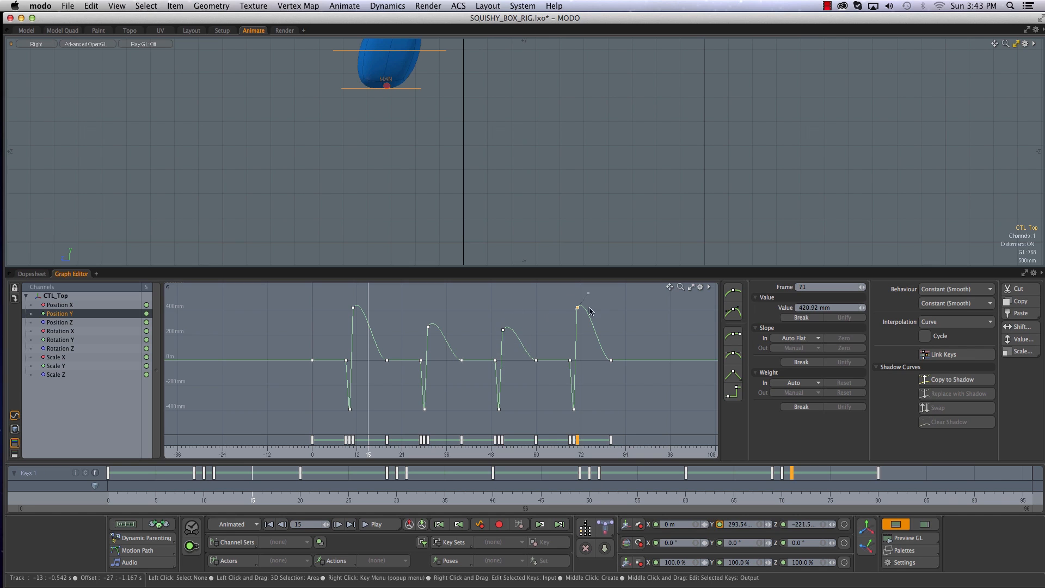
scroll(491, 317, "up", 4)
left_click(508, 330)
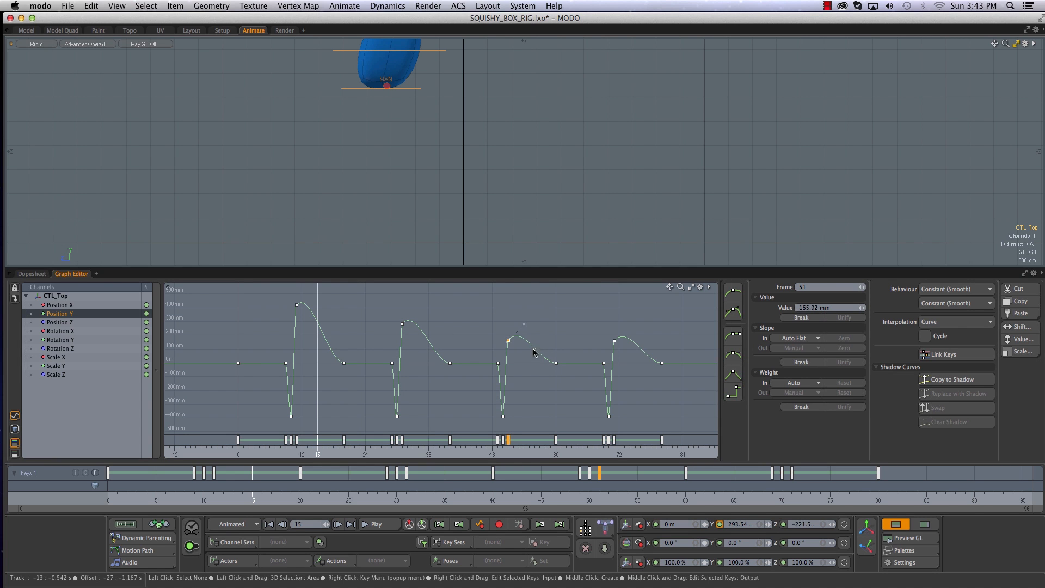
left_click_drag(614, 340, 615, 350)
Weaken CTL_Top's Position Y squash keys progressively at frames 30, 50 and 70, to -80 mm at frame 70, and scrub through the bounces
left_click_drag(145, 485, 311, 485)
left_click_drag(631, 151, 602, 181, "alt")
scroll(555, 194, "down", 3)
left_click_drag(536, 193, 517, 185, "alt")
left_click_drag(115, 498, 1033, 497)
left_click_drag(605, 498, 782, 498)
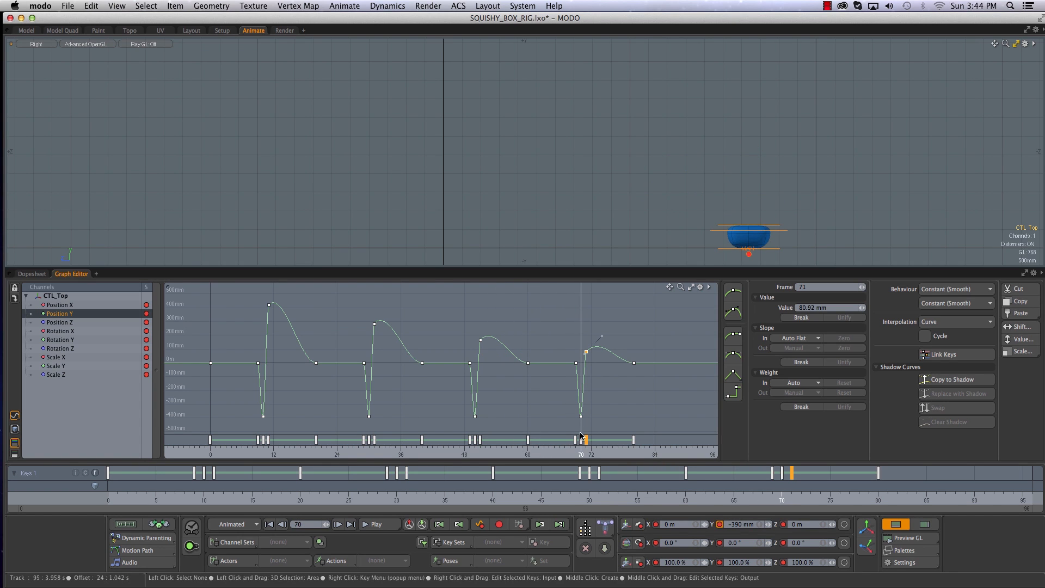
left_click_drag(281, 455, 369, 455)
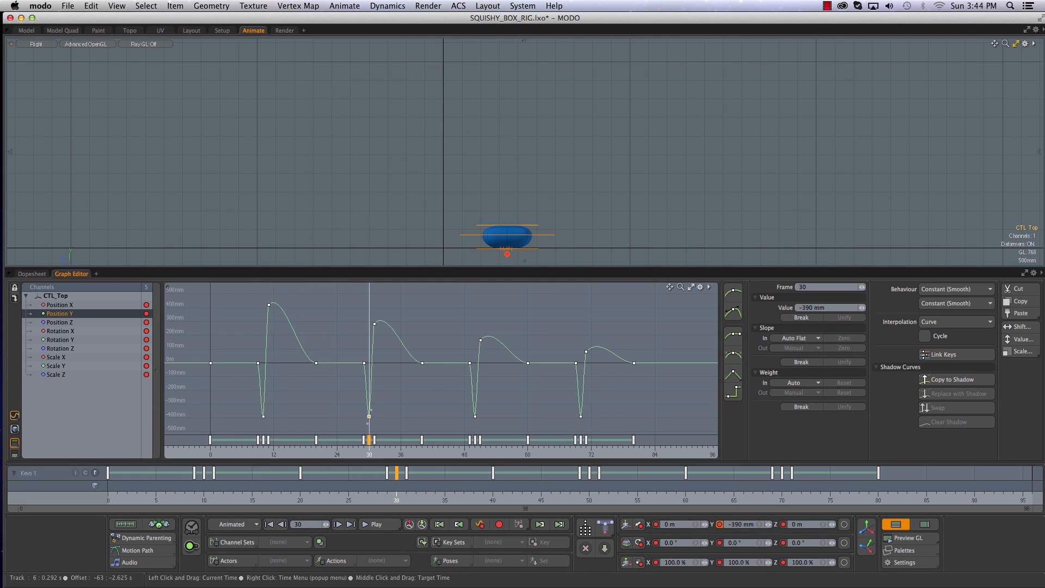
left_click_drag(453, 402, 629, 436)
middle_click_drag(629, 436, 624, 373)
left_click_drag(176, 498, 994, 498)
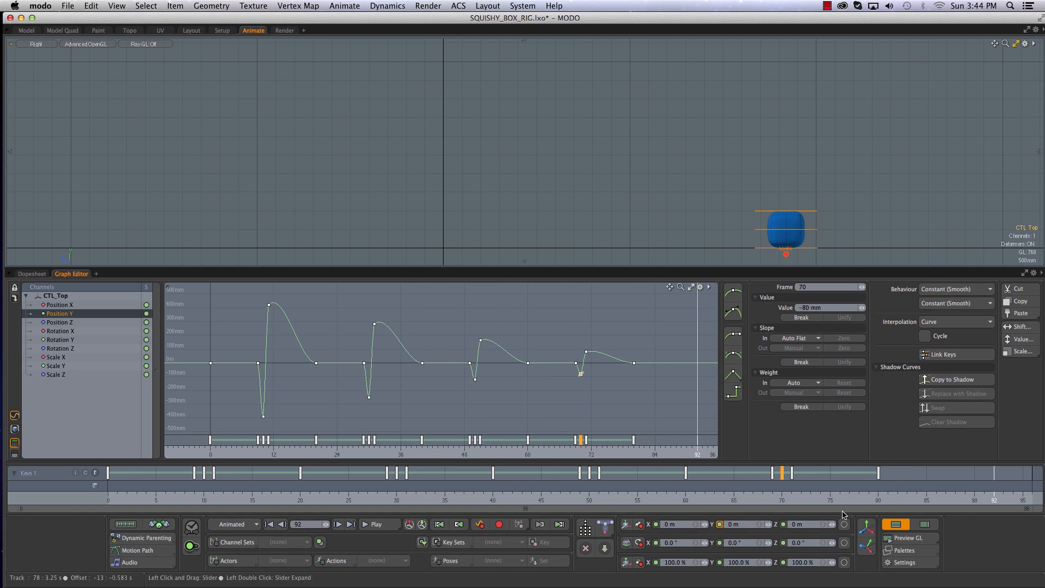
Key all of CTL_Mid's channels in the rest pose at frame 90
left_click_drag(860, 499, 975, 498)
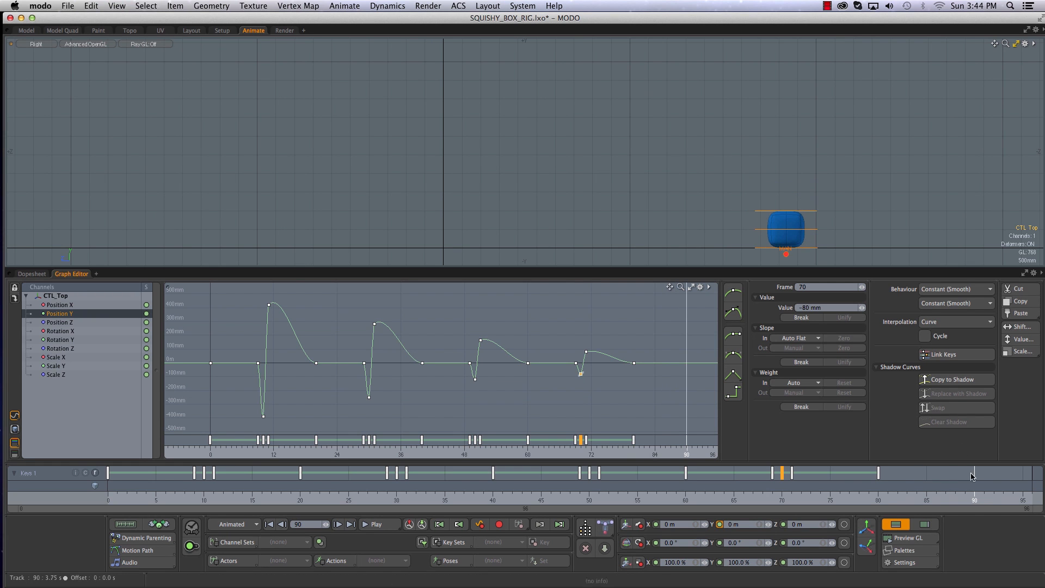
left_click_drag(783, 228, 599, 173, "alt")
right_click_drag(507, 155, 640, 161, "alt")
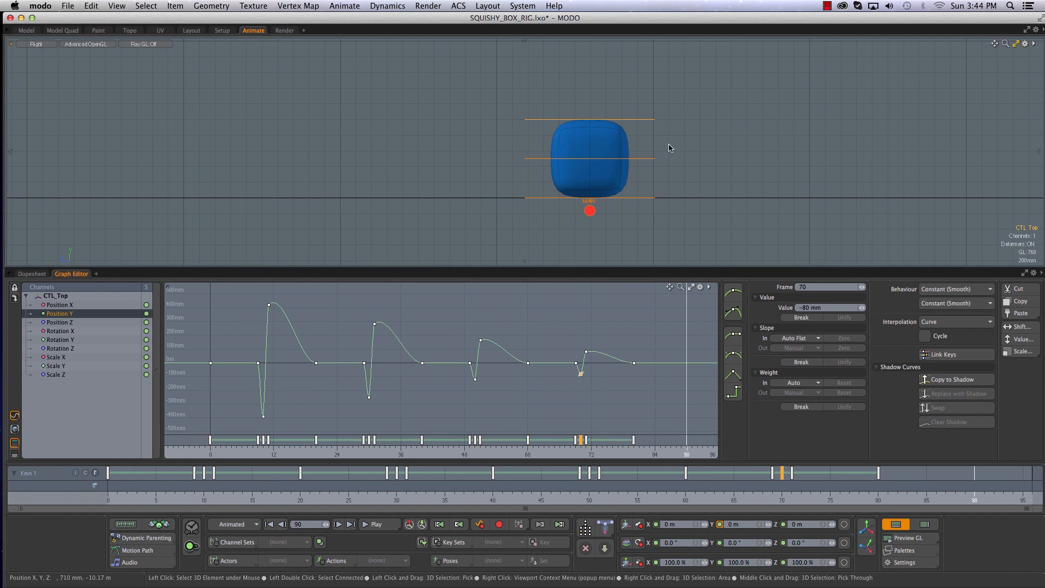
left_click(642, 160)
left_click(653, 163)
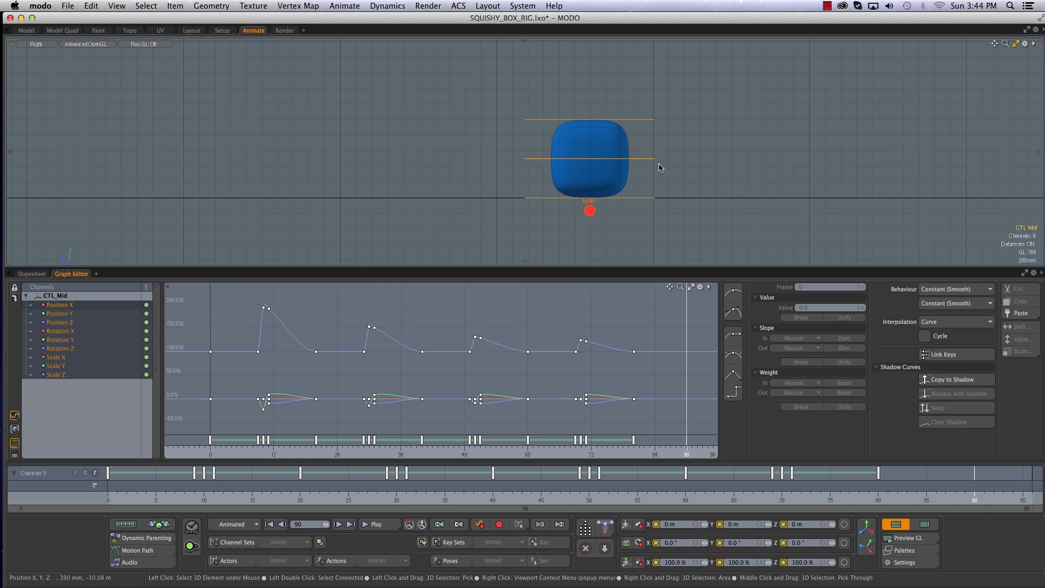
key("s")
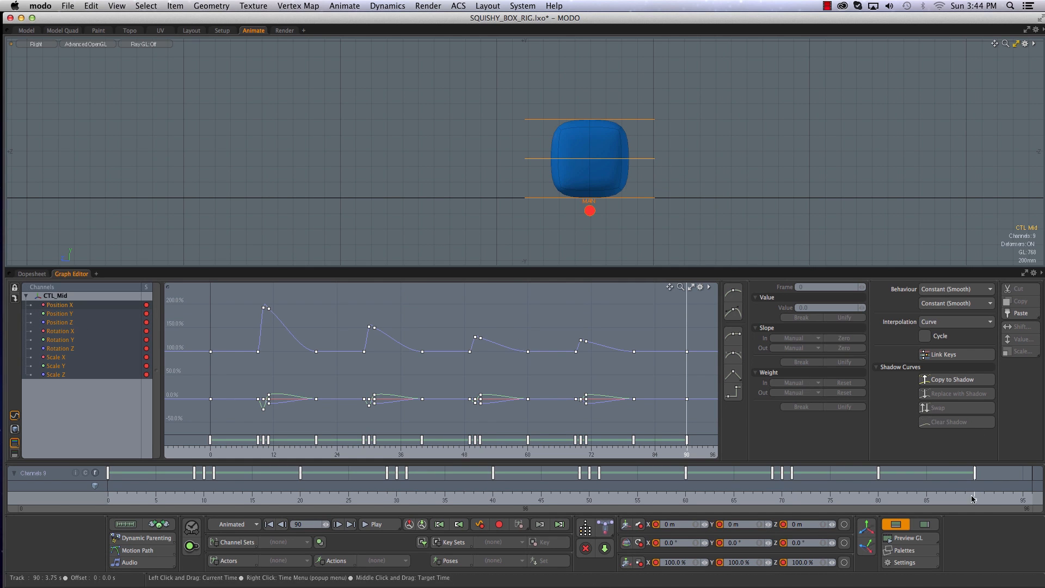
Move CTL_Mid down to a Position Y of -80 mm at frame 92 and back to 0 m at frame 95
mouse_move(975, 501)
left_mouse_down()
mouse_move(993, 501)
mouse_move(900, 501)
mouse_move(994, 502)
left_mouse_up()
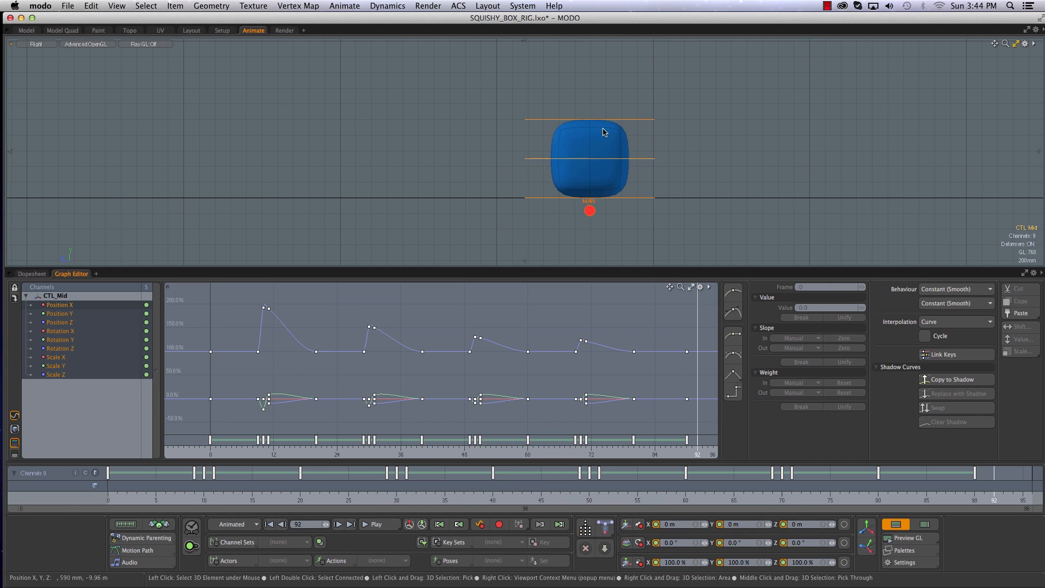
key("w")
left_click_drag(591, 123, 591, 129)
left_click(1023, 500)
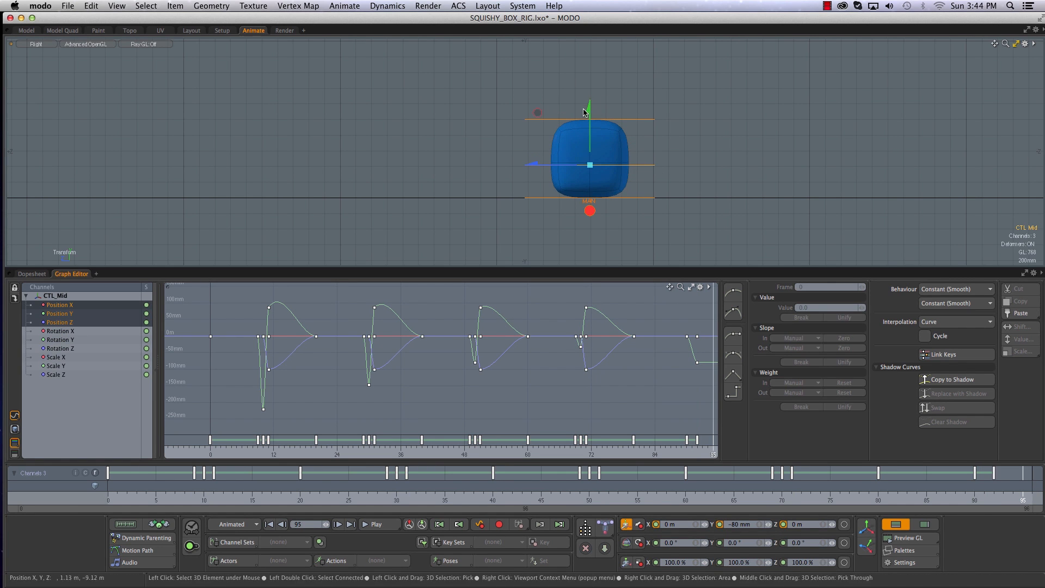
left_click_drag(584, 113, 593, 109)
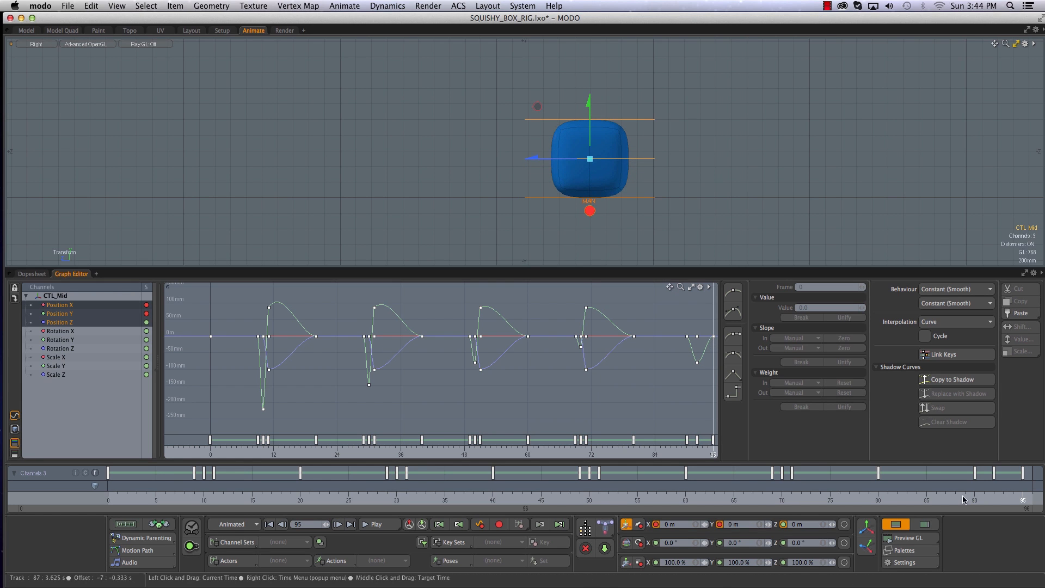
Scale CTL_Mid uniformly to 111.5% at frame 92
left_click_drag(925, 499, 994, 499)
key("r")
left_click_drag(561, 125, 568, 123)
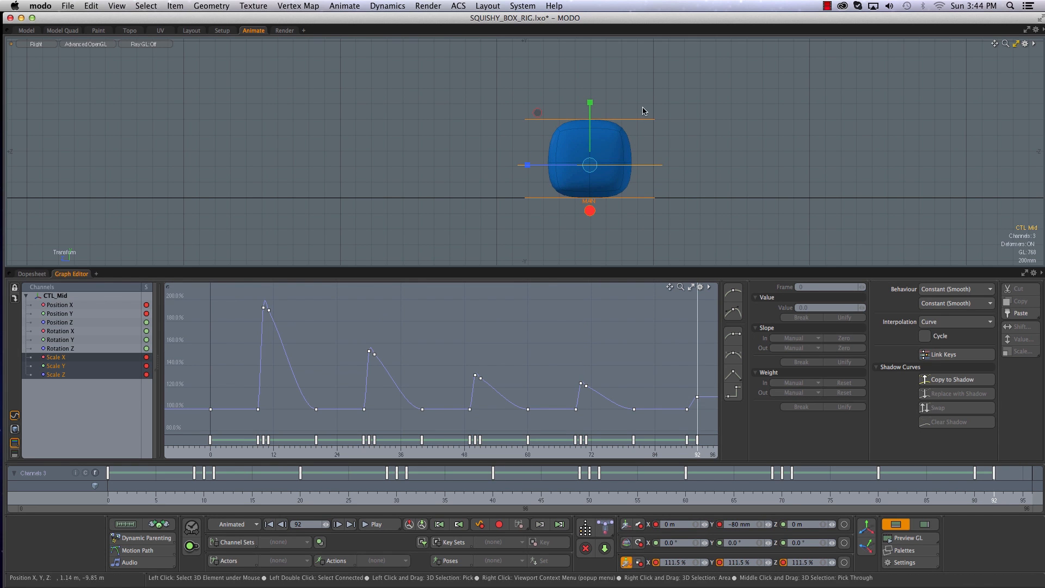
Key CTL_Top's position in the rest pose at frame 90
left_click(636, 119)
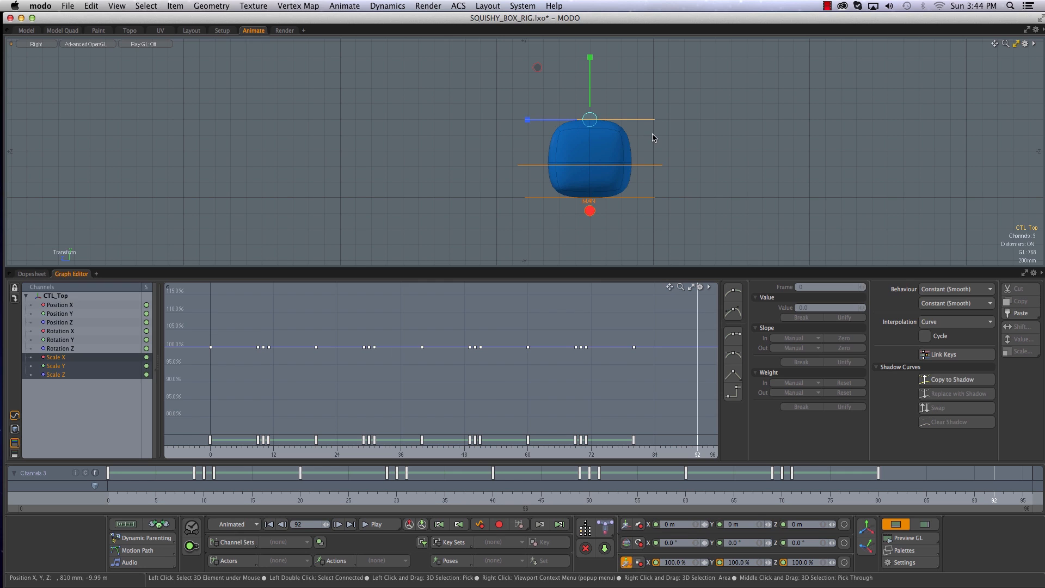
key("w")
left_click_drag(936, 499, 975, 500)
key("s")
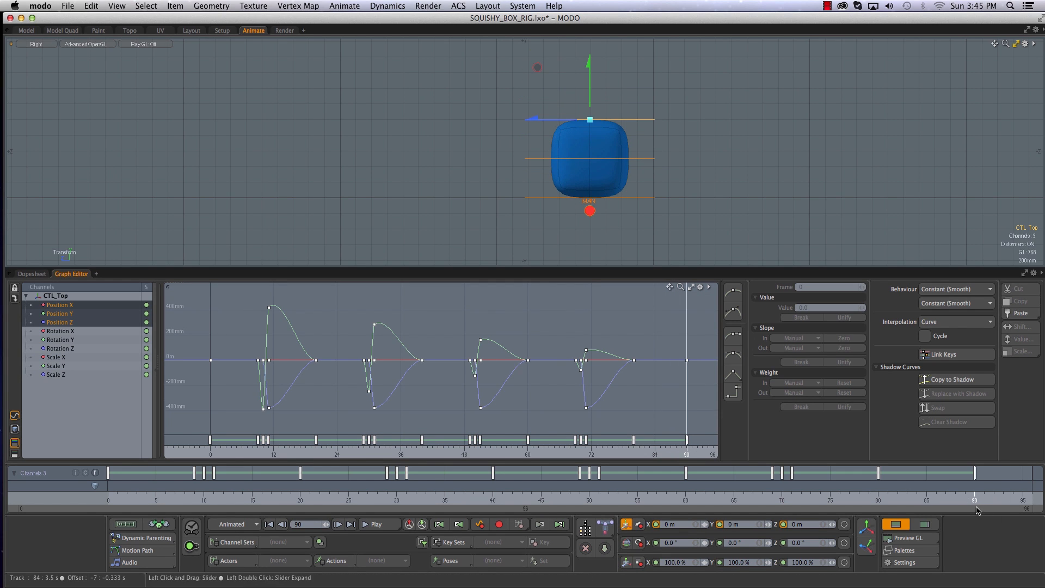
Move CTL_Top down on Y at frame 92 for the landing squash and raise it to -70 mm at frame 96
left_click_drag(974, 499, 994, 500)
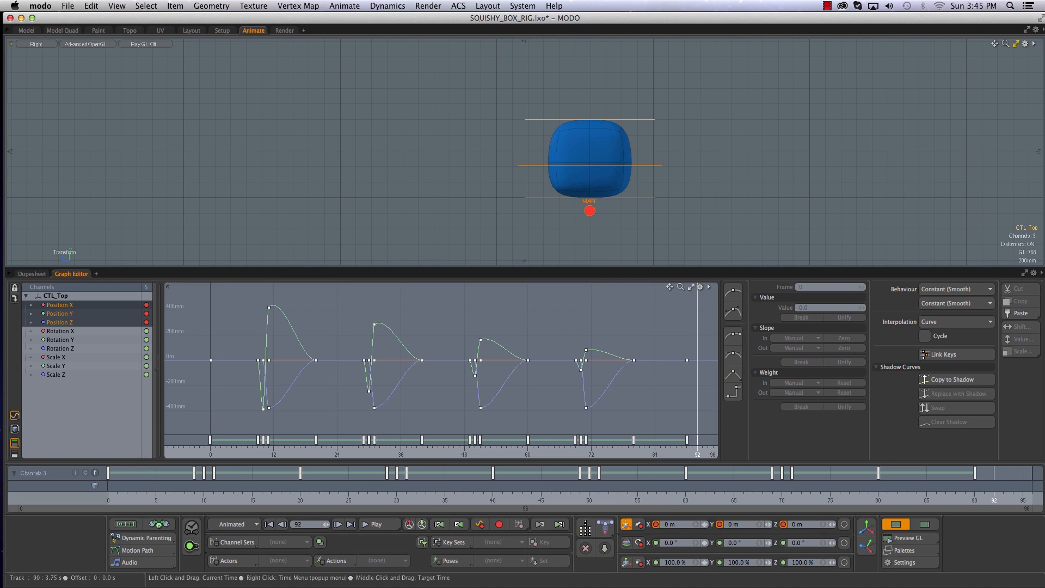
left_click_drag(589, 61, 589, 73)
left_click_drag(995, 498, 1033, 499)
left_click_drag(589, 73, 589, 67)
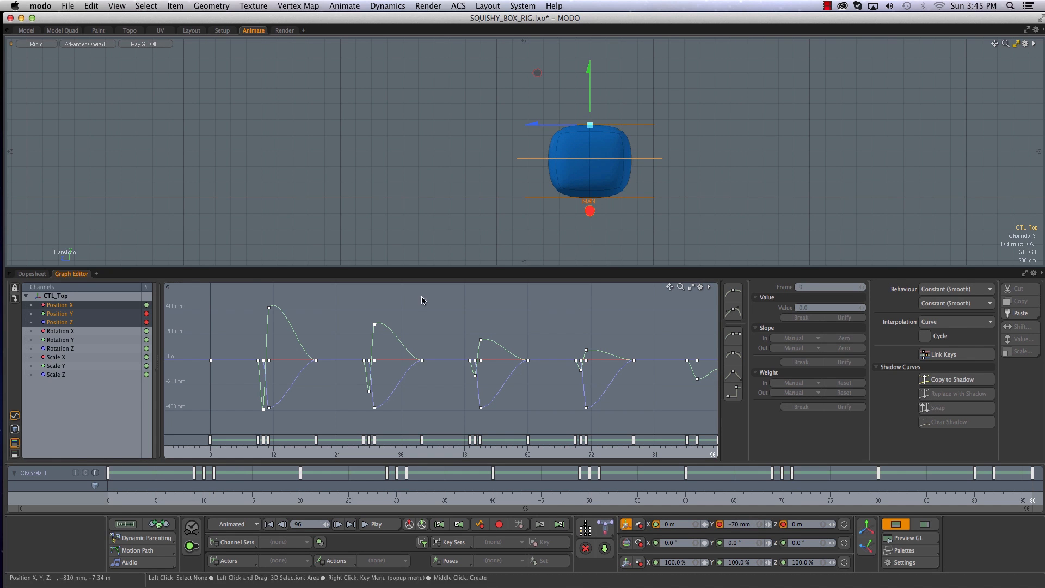
Deselect the controls, frame the whole bounce path, and generate and play back an OpenGL preview of the animation
left_click_drag(216, 449, 278, 450)
scroll(623, 142, "down", 6)
left_click_drag(580, 148, 506, 208, "alt+shift")
key("q")
left_click(381, 186)
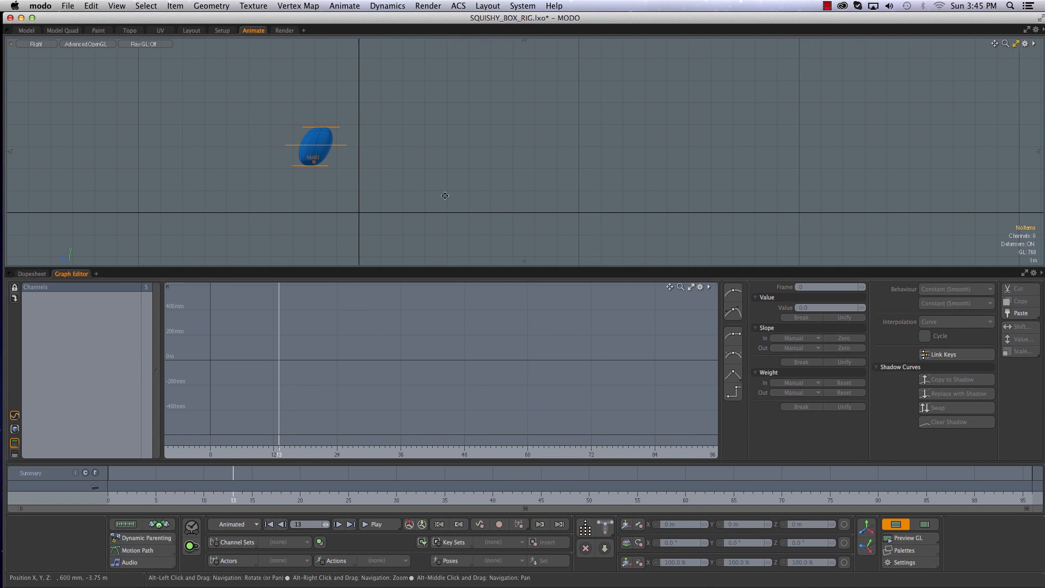
left_click_drag(438, 206, 401, 199, "alt+shift")
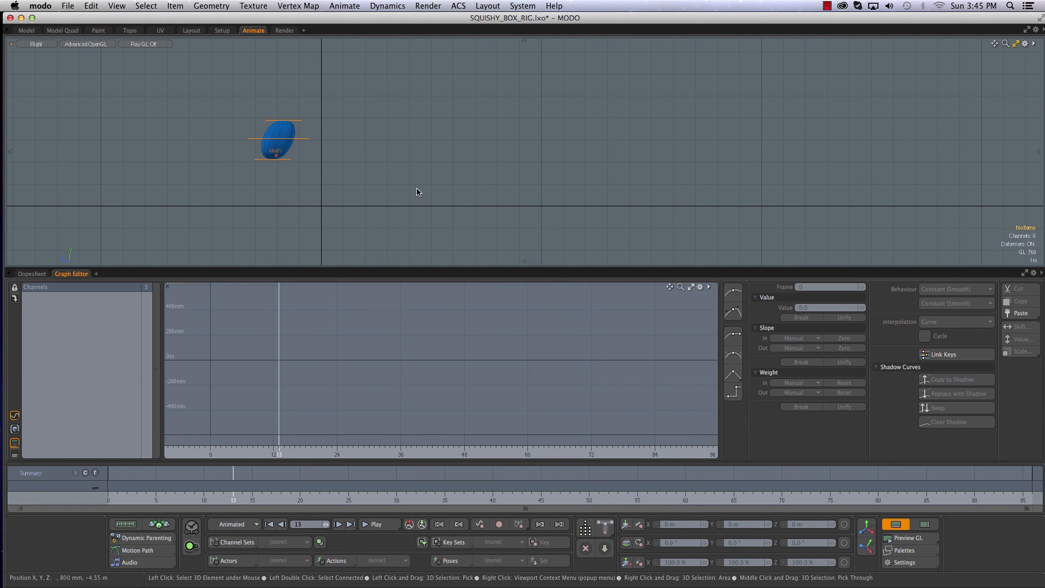
left_click(904, 538)
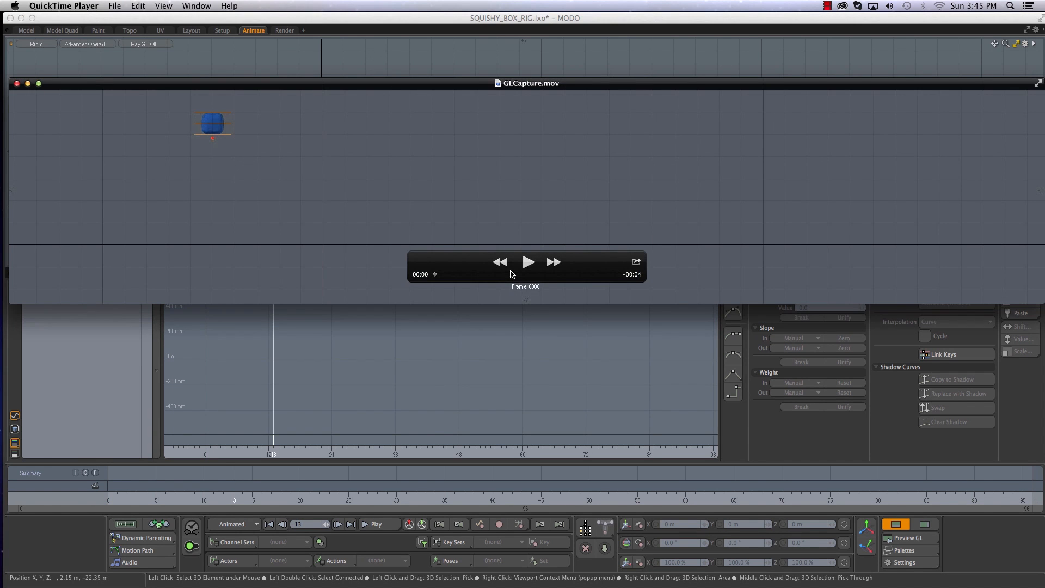
key("space")
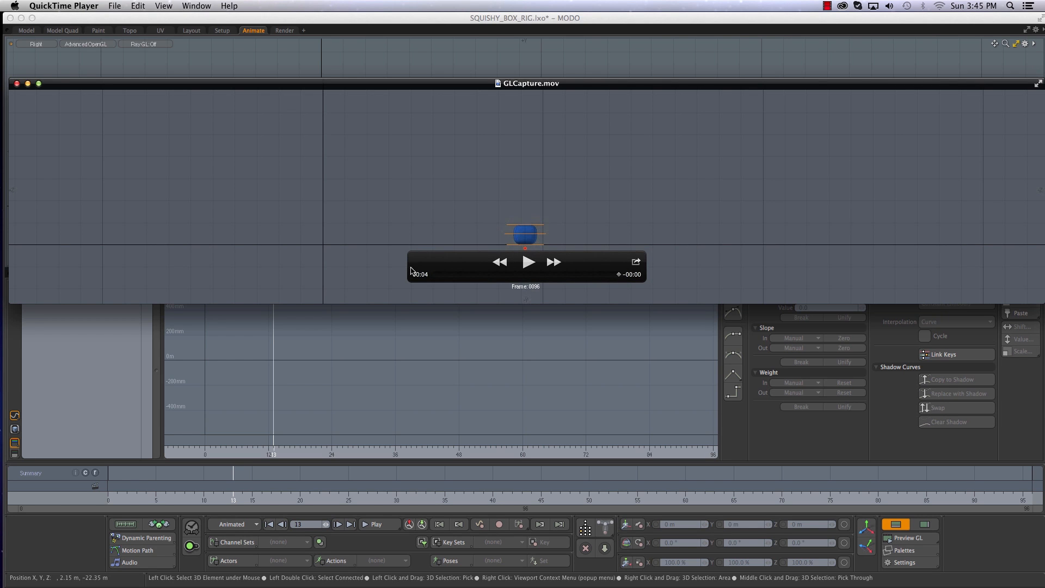
left_click(17, 84)
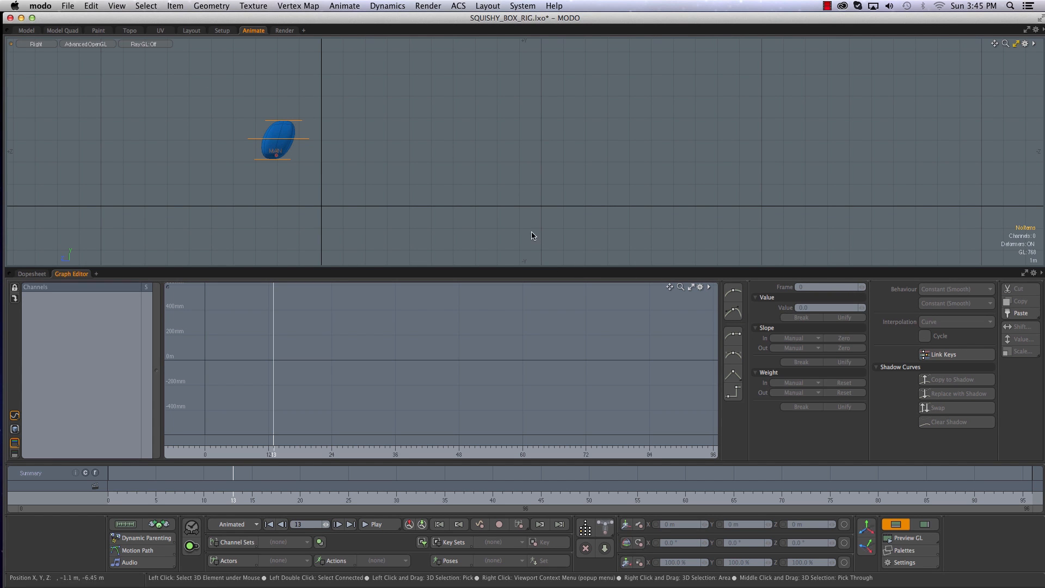
Try splitting the 3D viewport into two stacked views and merge them back into one
left_click_drag(381, 170, 412, 177, "alt")
scroll(375, 179, "up", 2)
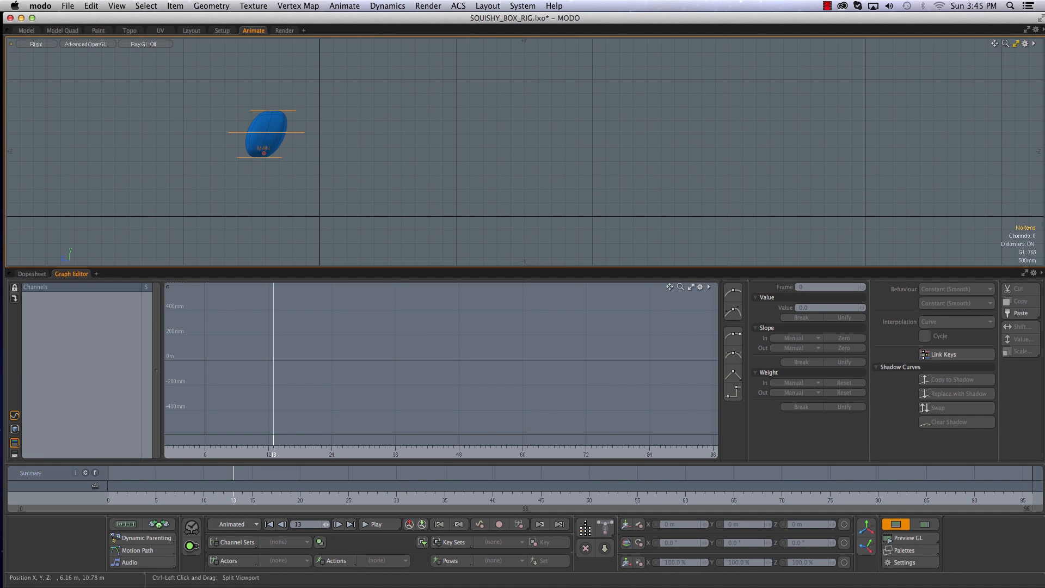
left_click_drag(11, 47, 10, 46, "ctrl")
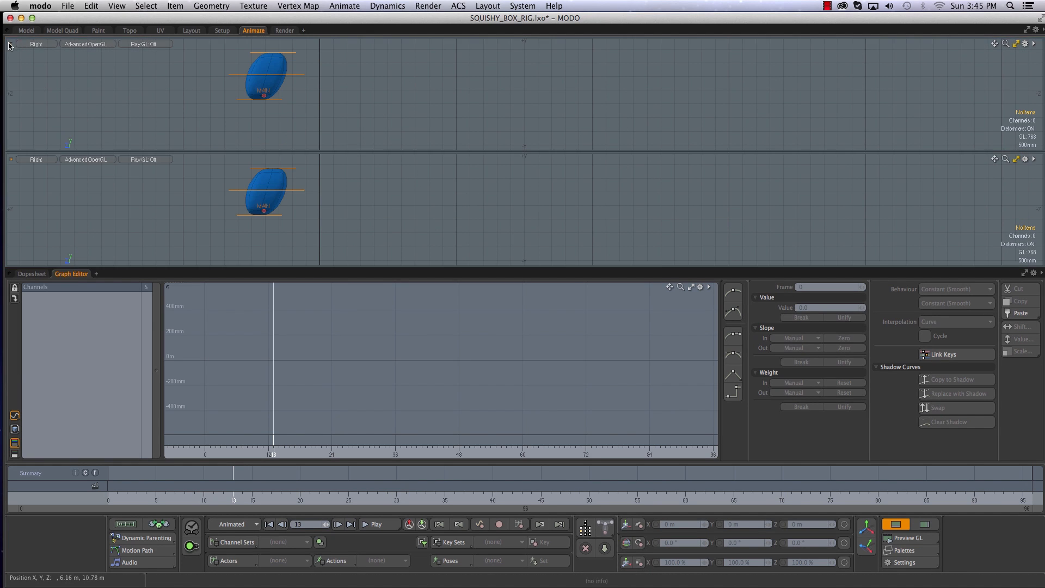
left_click_drag(11, 160, 20, 169)
left_click(11, 169)
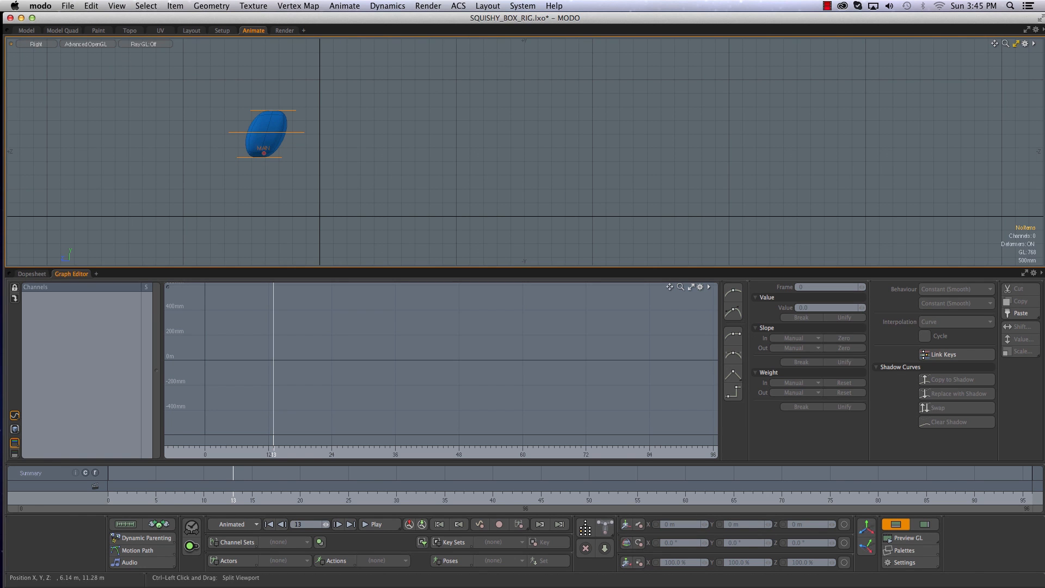
Split the 3D viewport into two side-by-side views, keeping one in Right view and setting the other to Camera view
left_click_drag(11, 45, 532, 86, "ctrl")
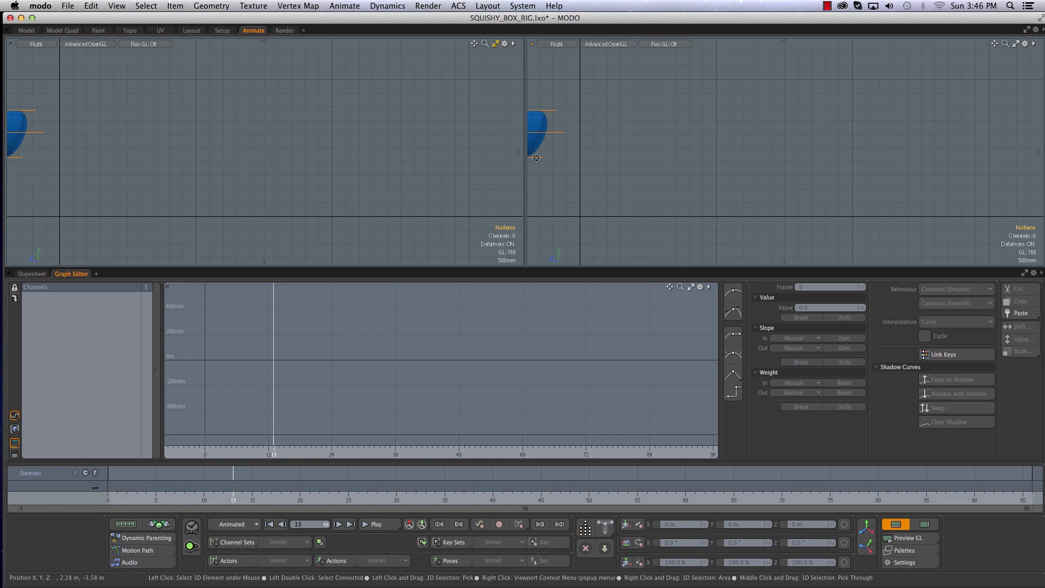
scroll(730, 159, "down", 3)
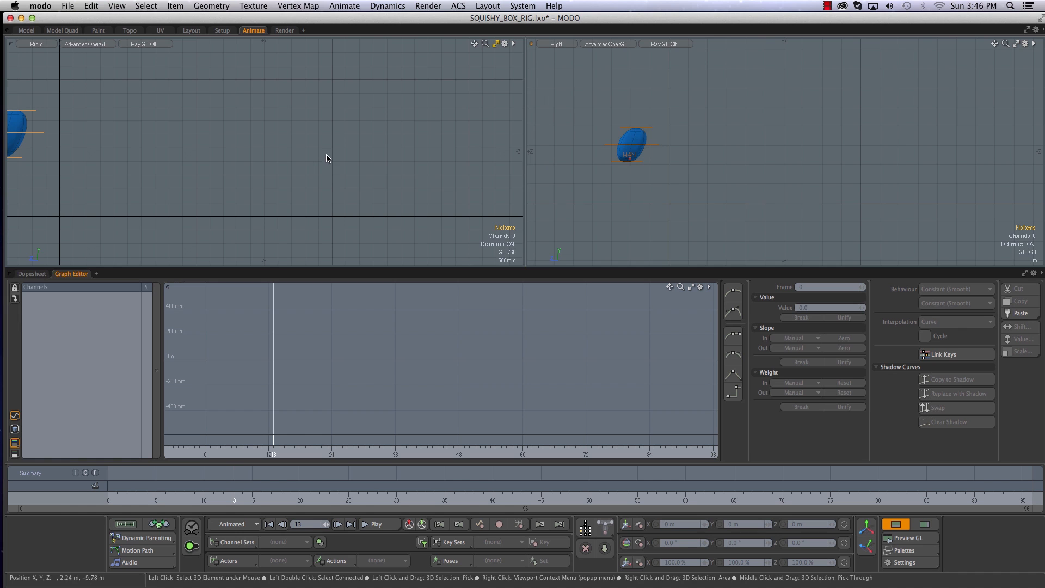
key("ctrl+space")
left_click(348, 137)
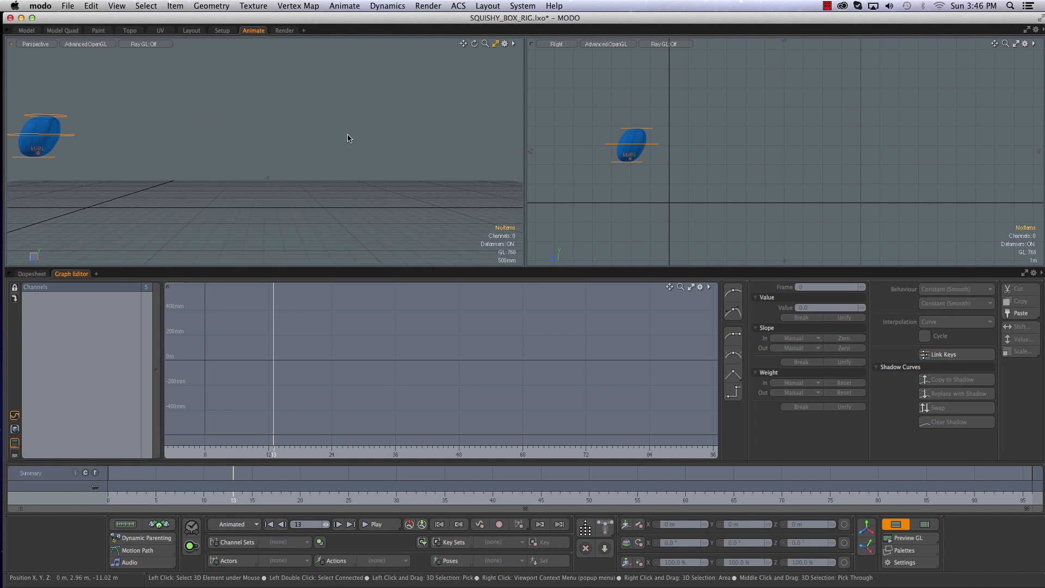
key("ctrl+space")
left_click(290, 136)
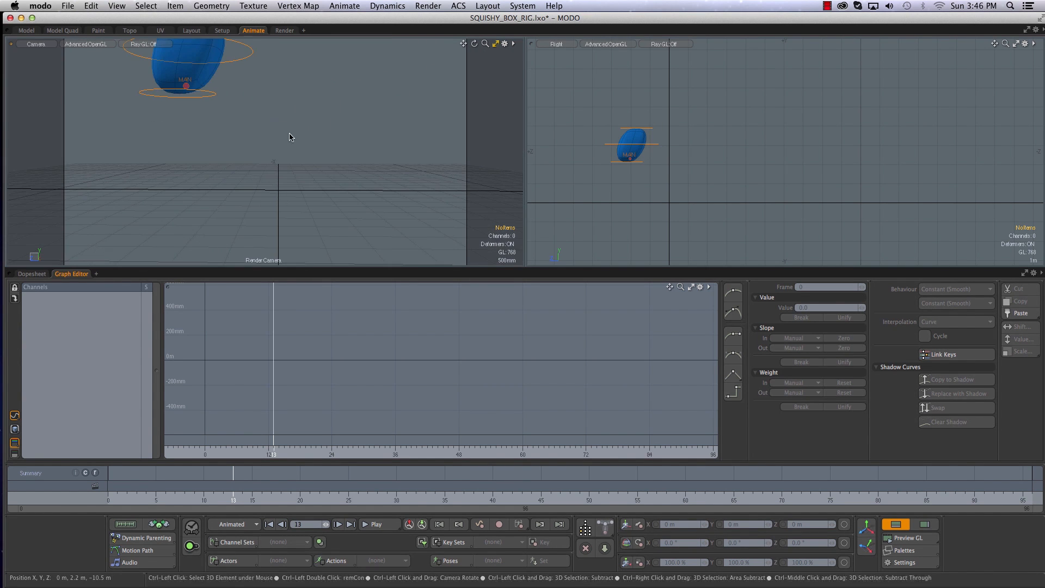
Reposition the render camera to frame the bouncing box, checking the framing by scrubbing the animation to frame 86
mouse_move(307, 163)
left_mouse_down("alt")
mouse_move(284, 161)
mouse_move(300, 165)
left_mouse_up("alt")
right_click_drag(299, 165, 245, 177, "alt")
left_click_drag(245, 177, 182, 196, "alt")
left_click_drag(111, 500, 936, 499)
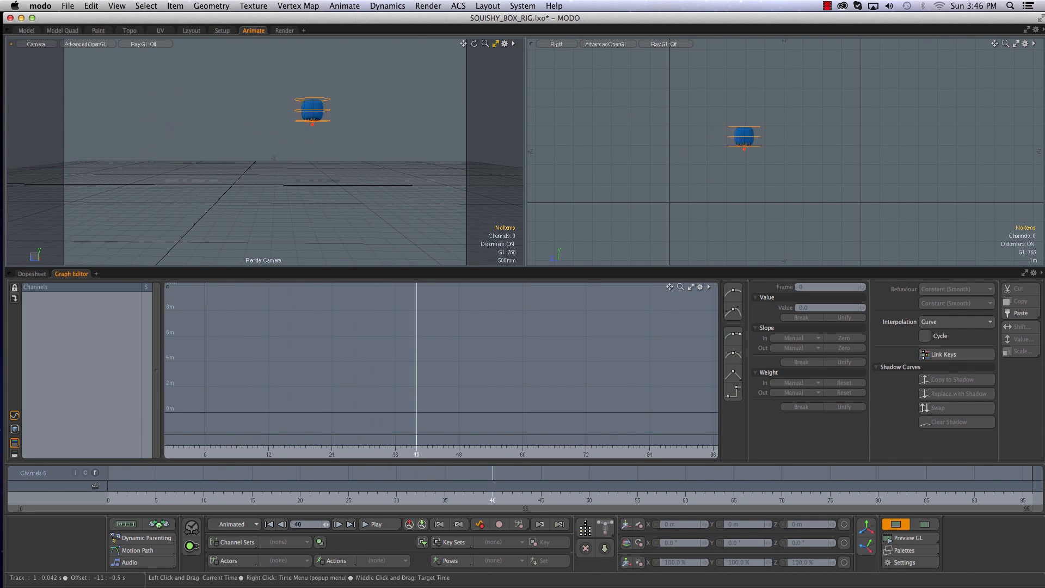
left_click_drag(351, 173, 186, 150, "alt")
right_click_drag(187, 149, 305, 173, "alt")
left_click_drag(261, 180, 311, 177, "alt")
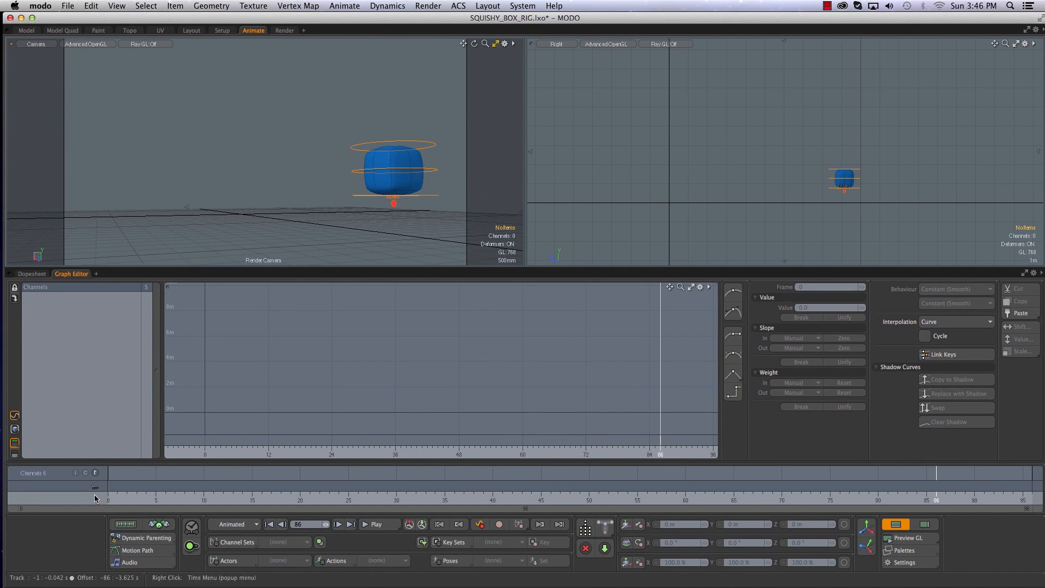
Scrub the animation to frame 96, return to frame 0 and fine-tune the render camera's angle on the box
mouse_move(127, 499)
left_mouse_down()
mouse_move(109, 500)
mouse_move(1032, 500)
left_mouse_up()
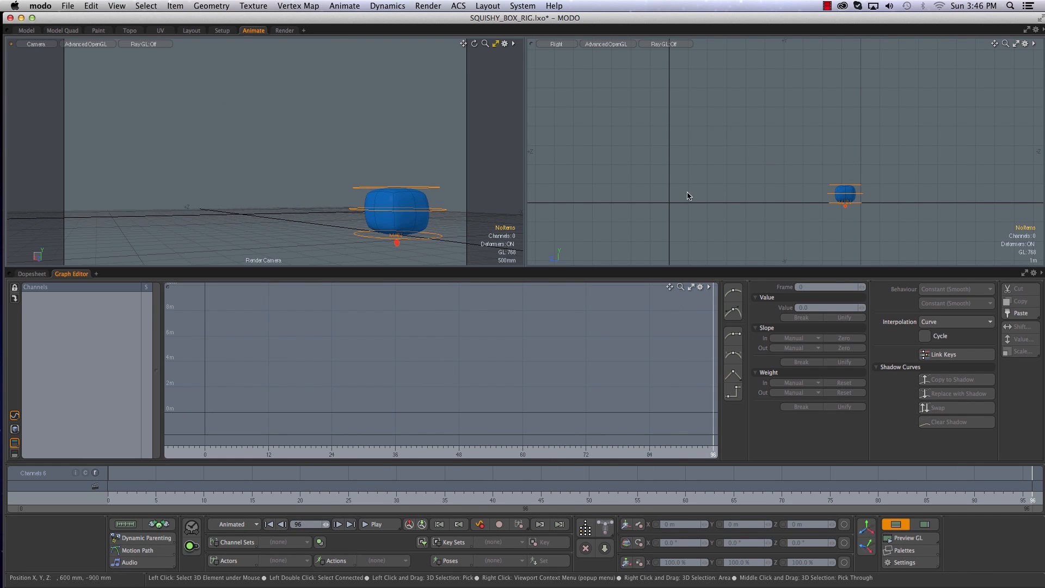
left_click(64, 496)
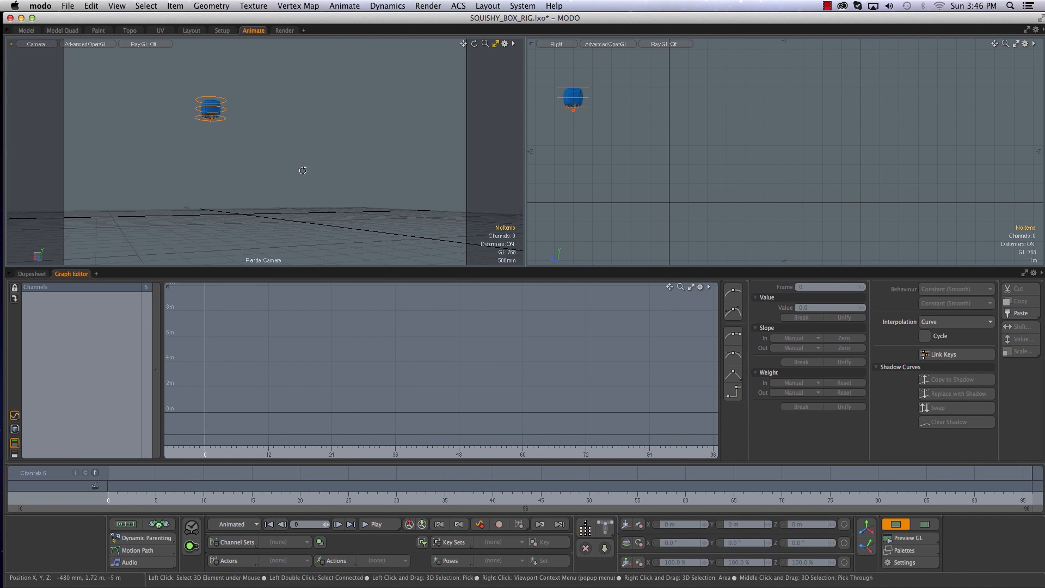
left_click_drag(303, 170, 282, 172, "alt")
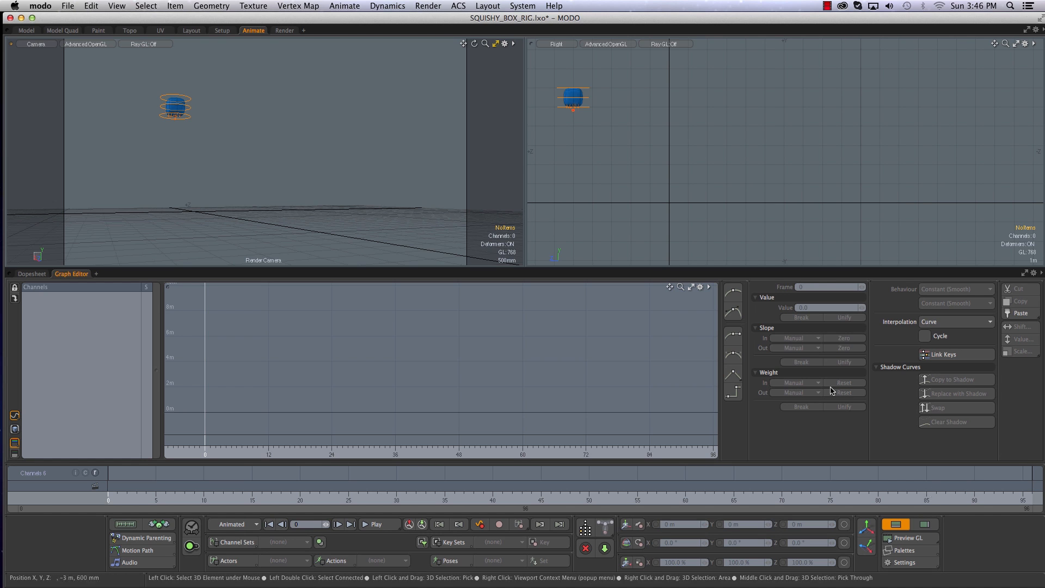
Open a floating Graph Editor, enlarge it and widen its channel list, and close it
left_click(906, 551)
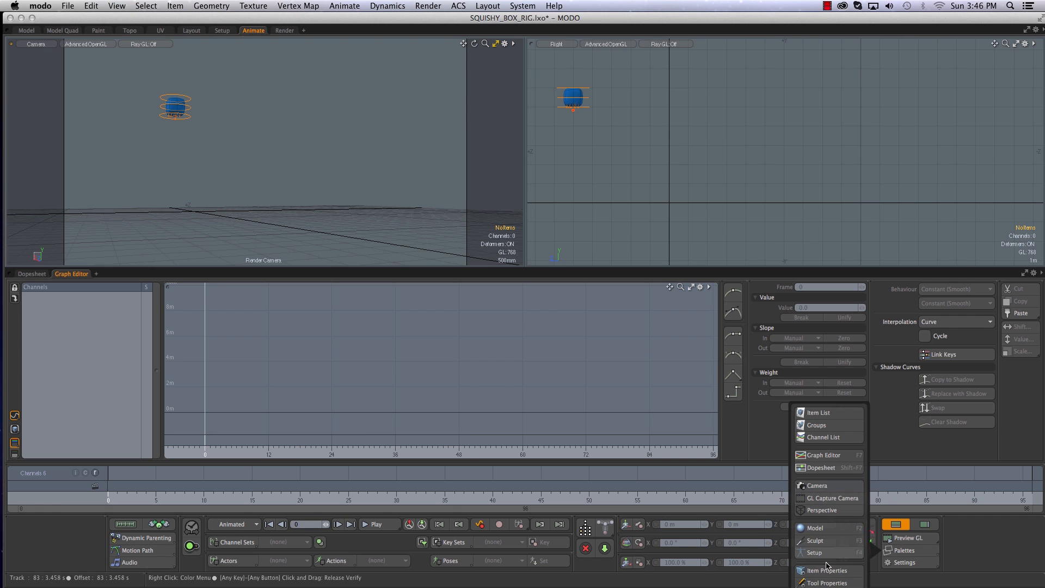
left_click(824, 456)
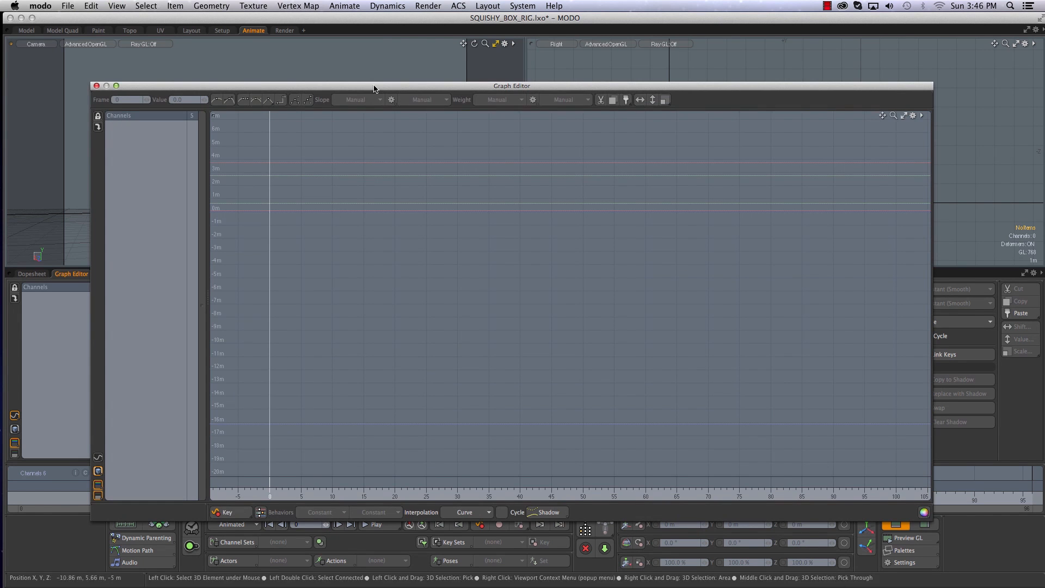
left_click_drag(517, 86, 492, 60)
left_click_drag(908, 486, 933, 503)
left_click_drag(368, 49, 365, 59)
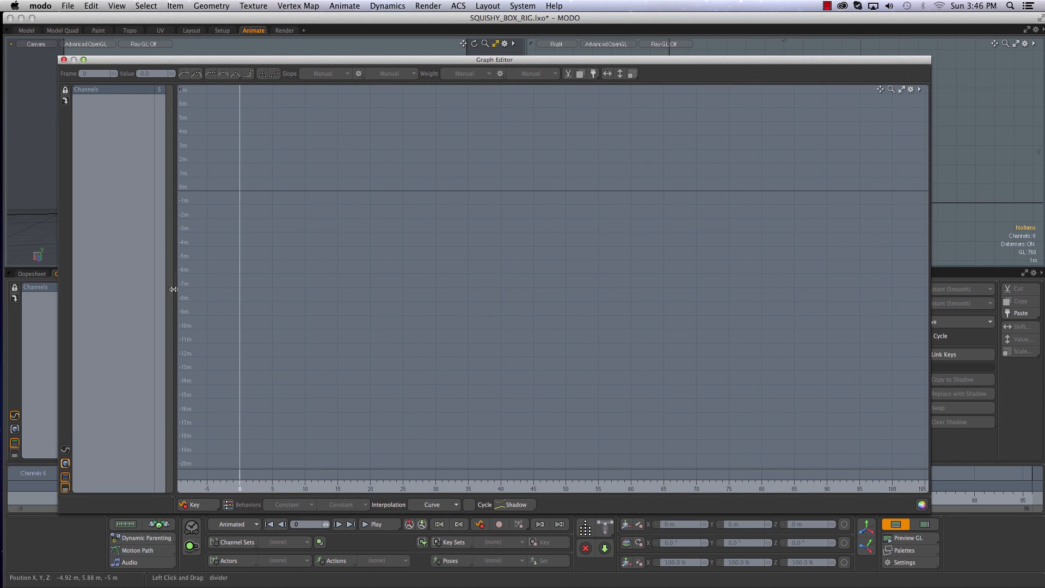
left_click_drag(175, 290, 226, 297)
left_click_drag(325, 59, 321, 59)
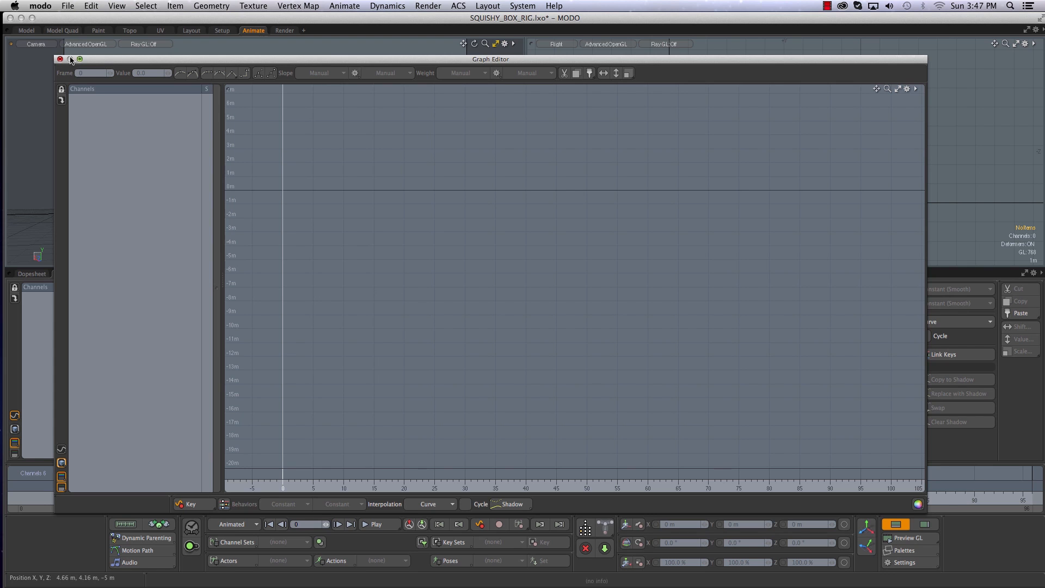
left_click_drag(61, 61, 66, 60)
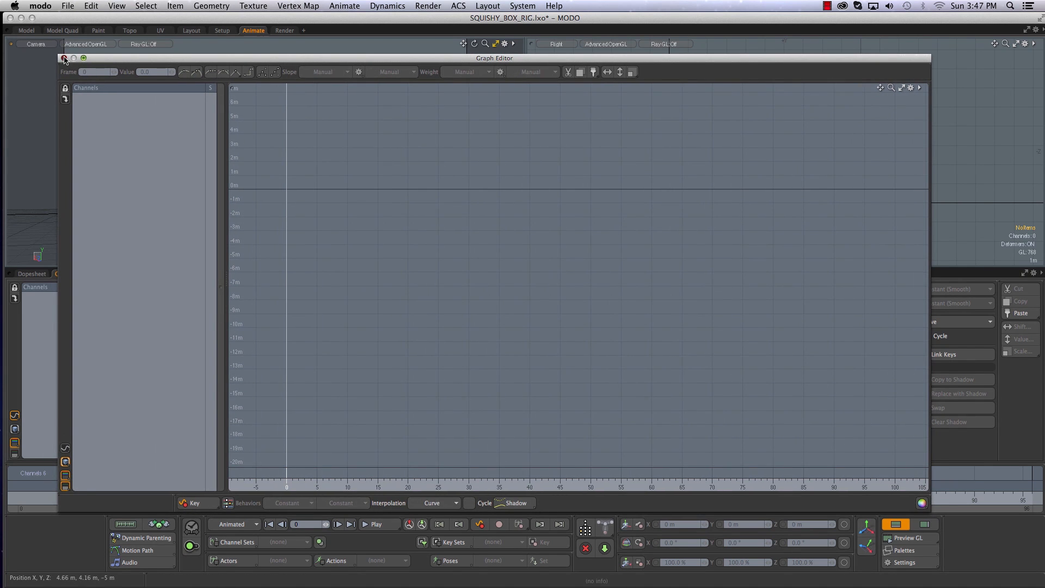
left_click(64, 58)
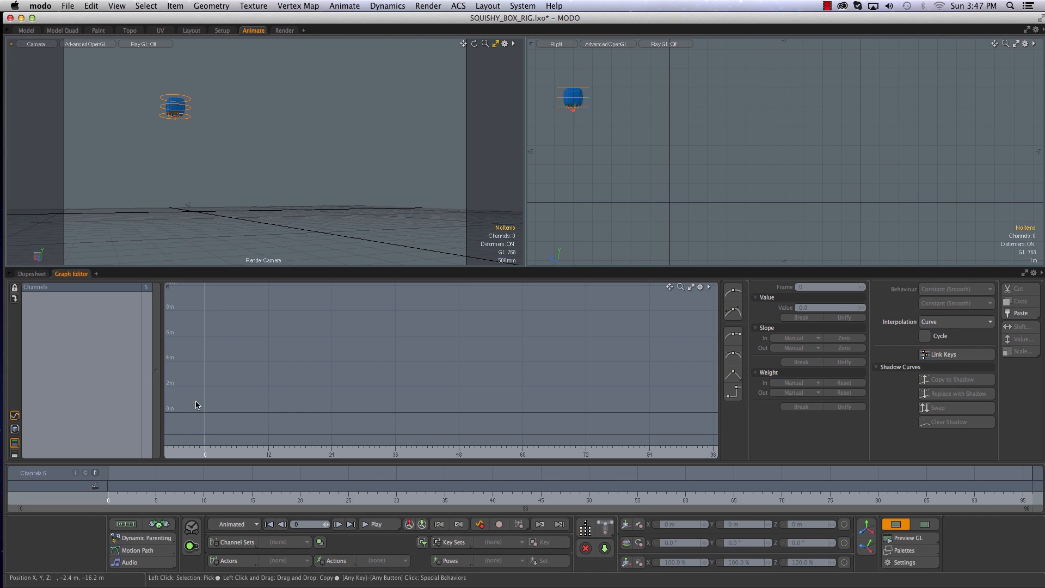
Reopen the floating Graph Editor, close it again and return to the Animate layout
left_click(907, 551)
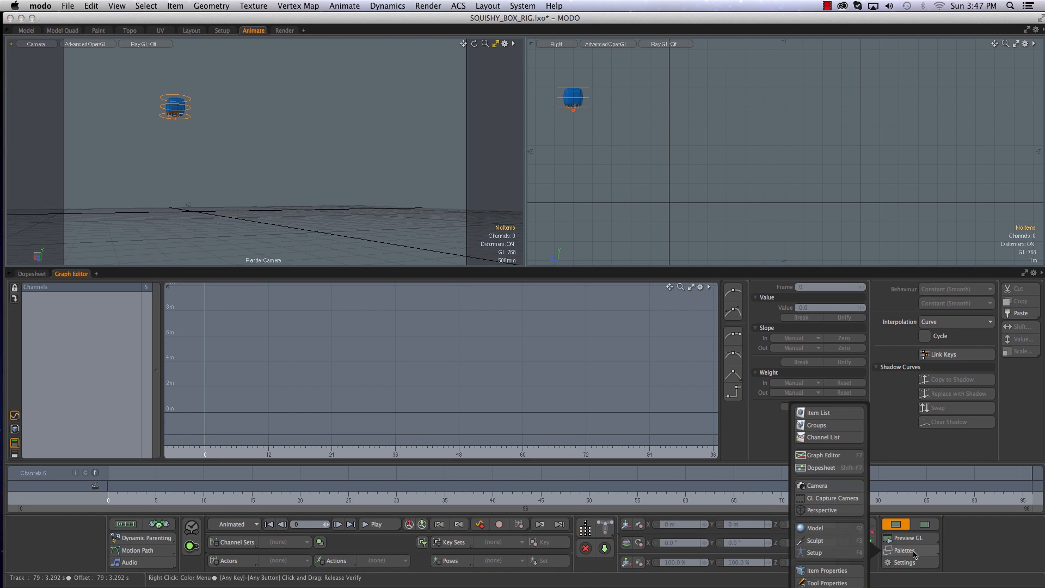
left_click(825, 457)
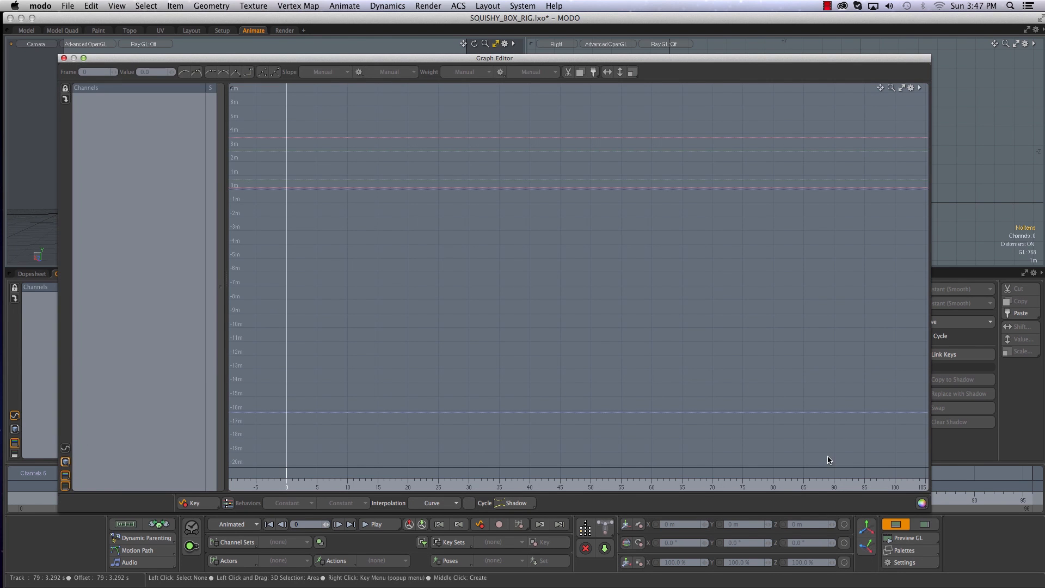
left_click_drag(763, 58, 804, 34)
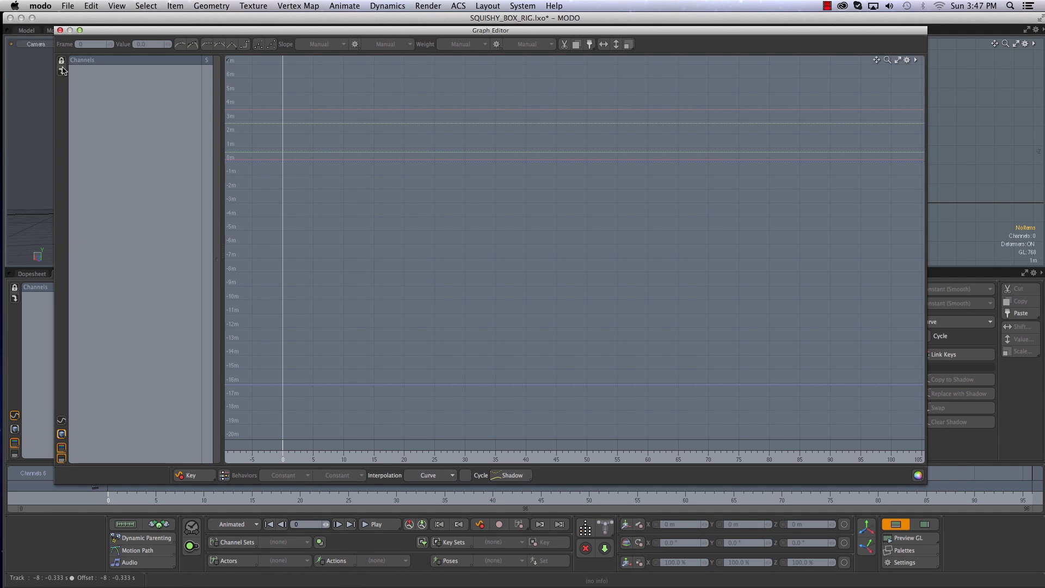
left_click(60, 30)
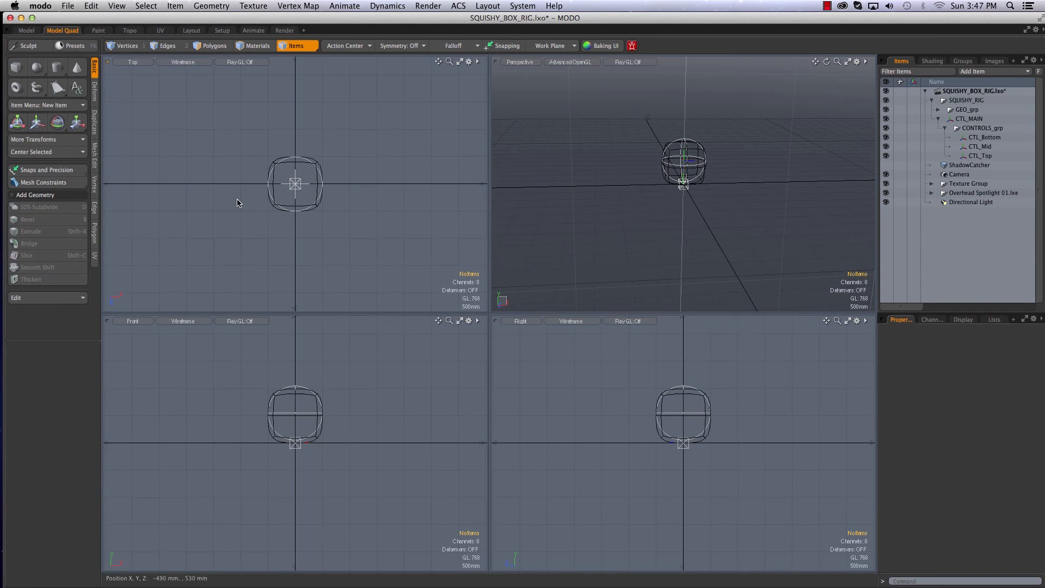
left_click(255, 31)
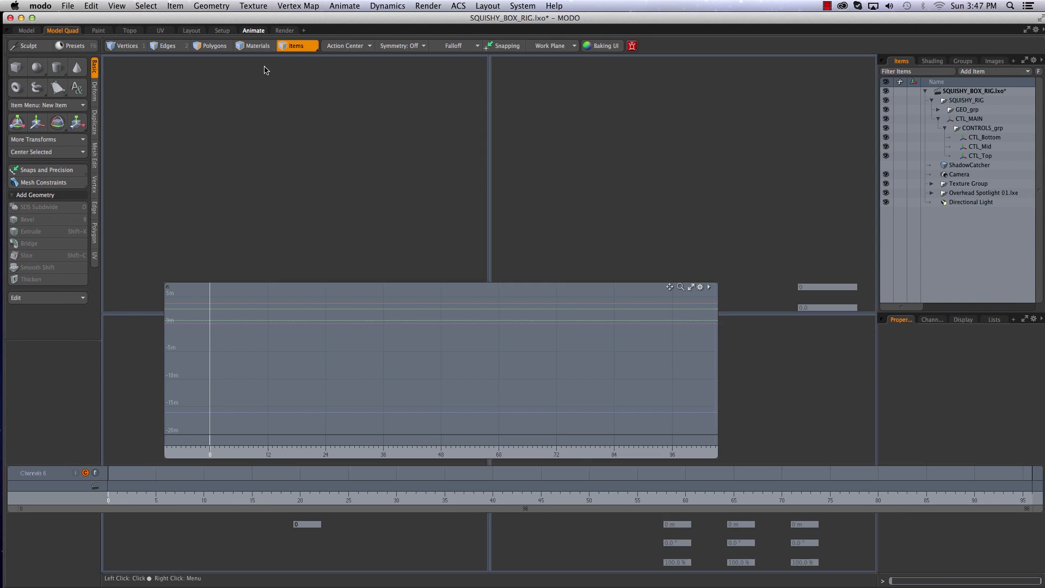